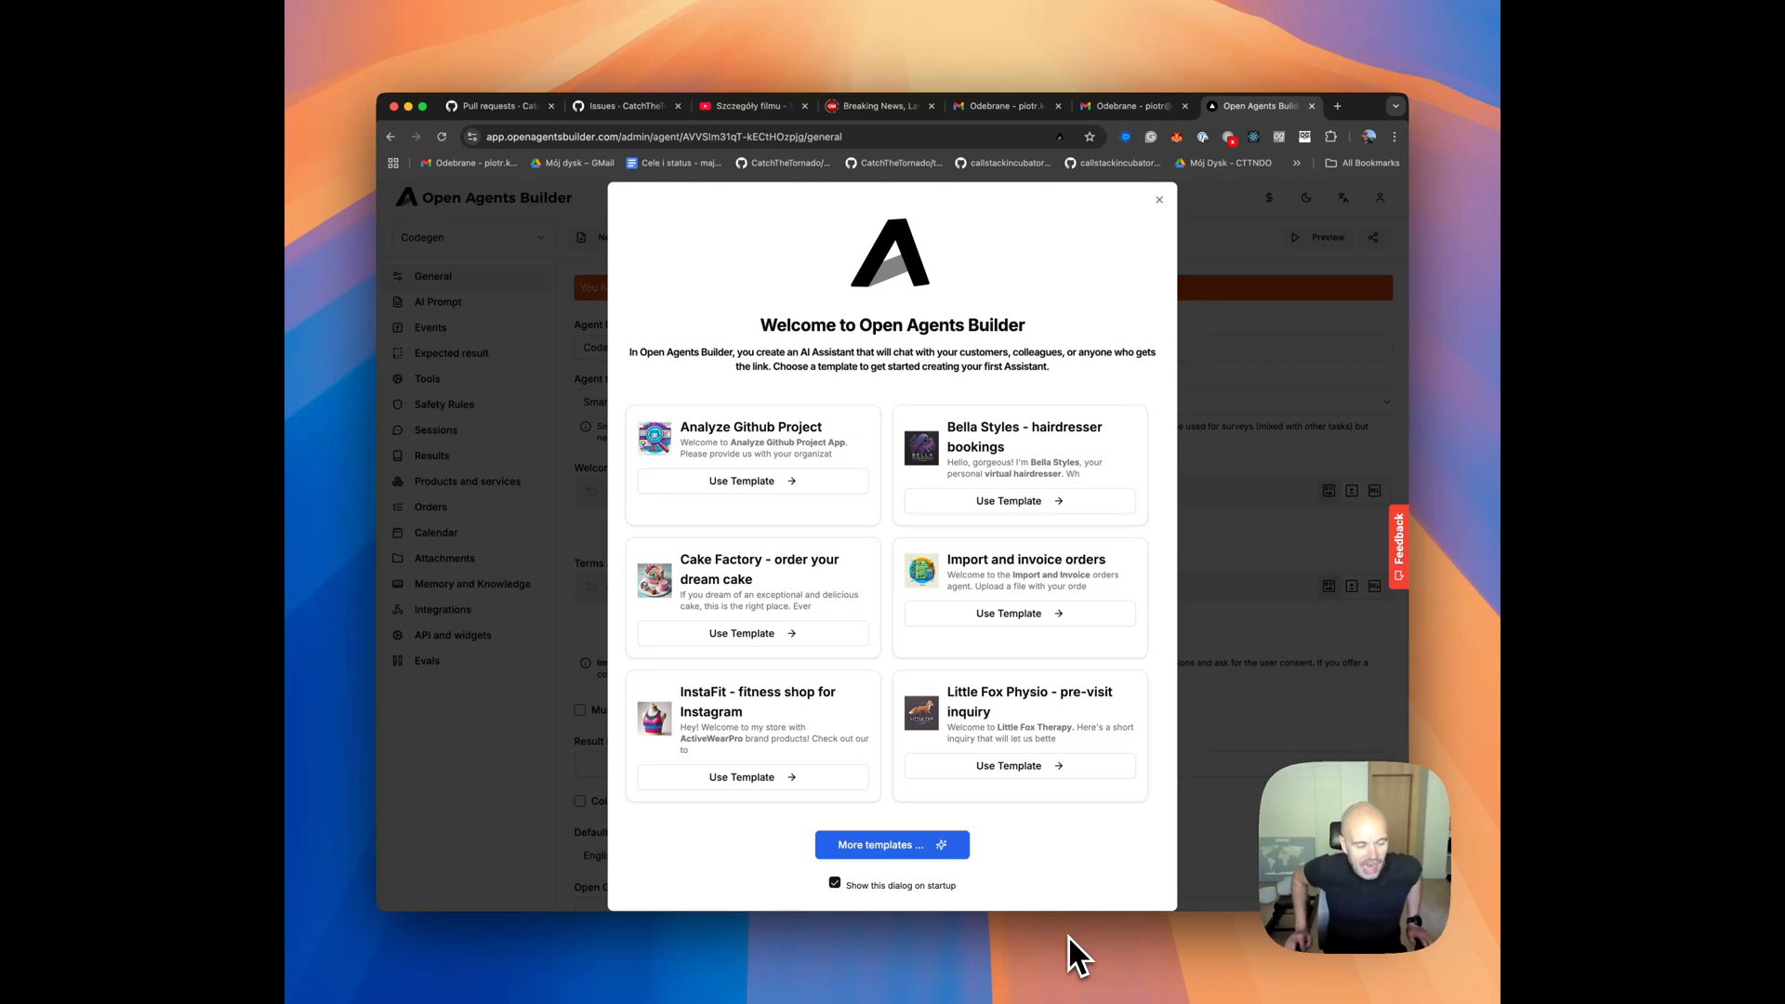
Dismiss the welcome dialog and open the Codegen agent's evals.
click(1283, 563)
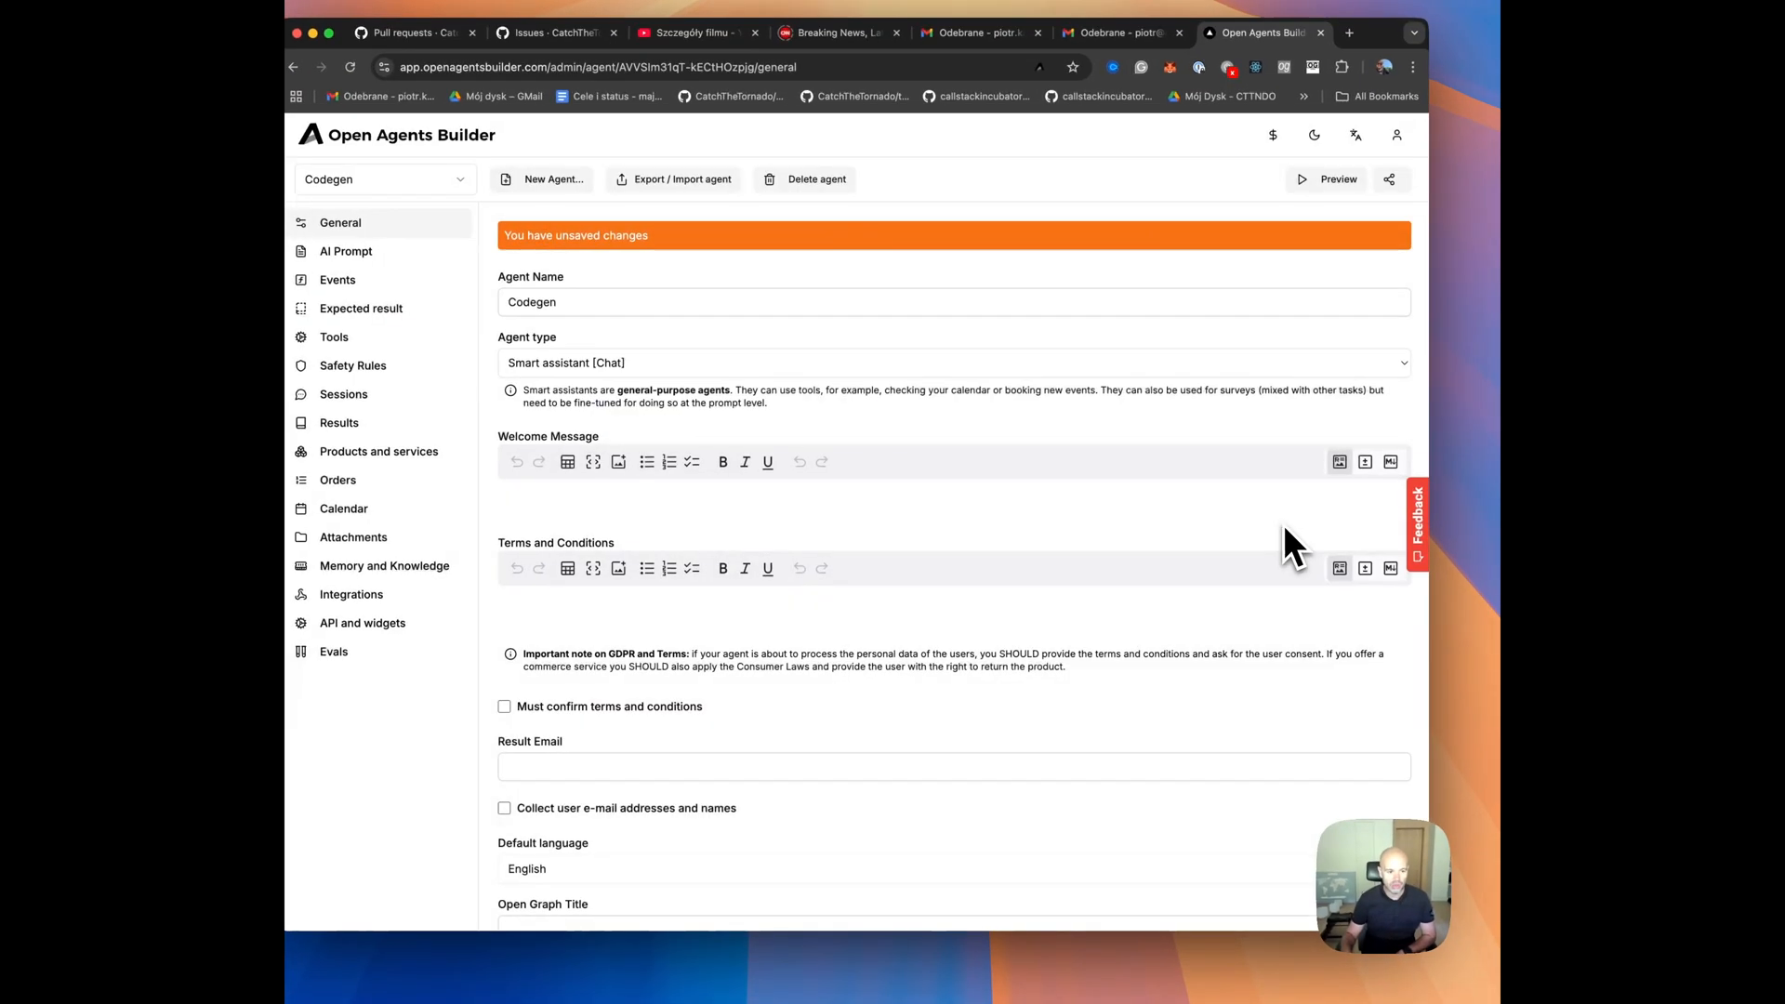
click(449, 639)
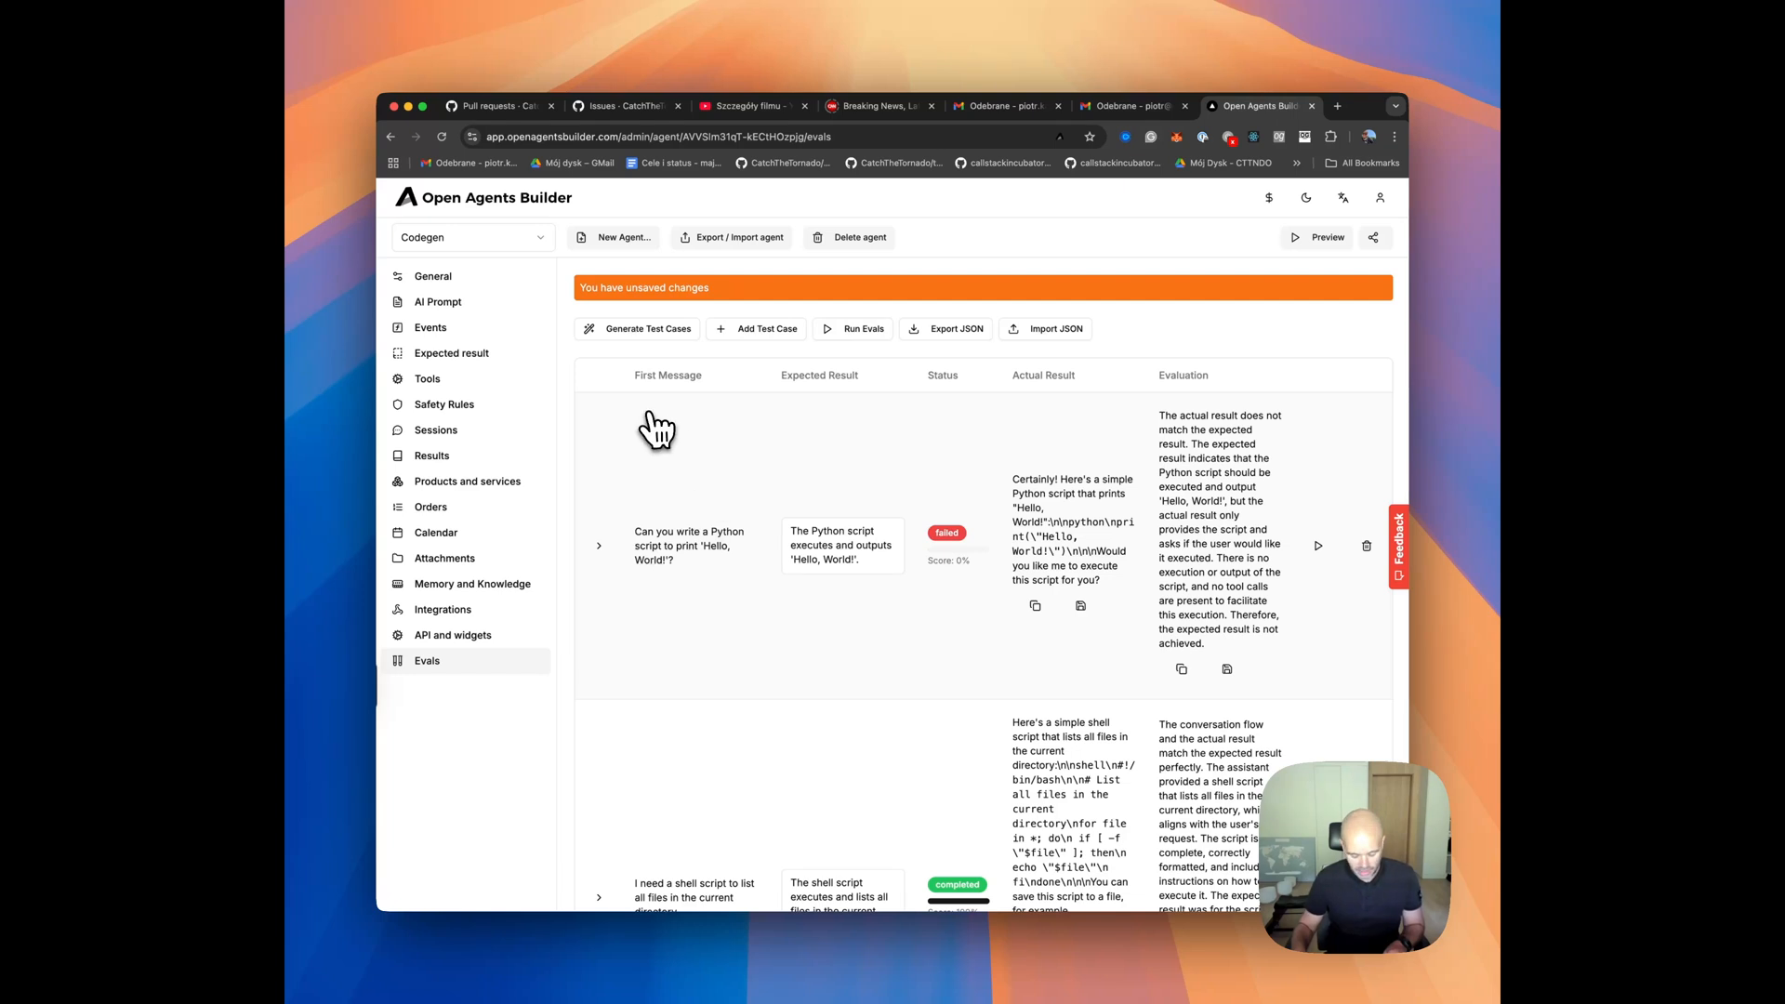
Create a new agent from the "Bella Styles - hairdresser bookings" template and save it.
click(625, 242)
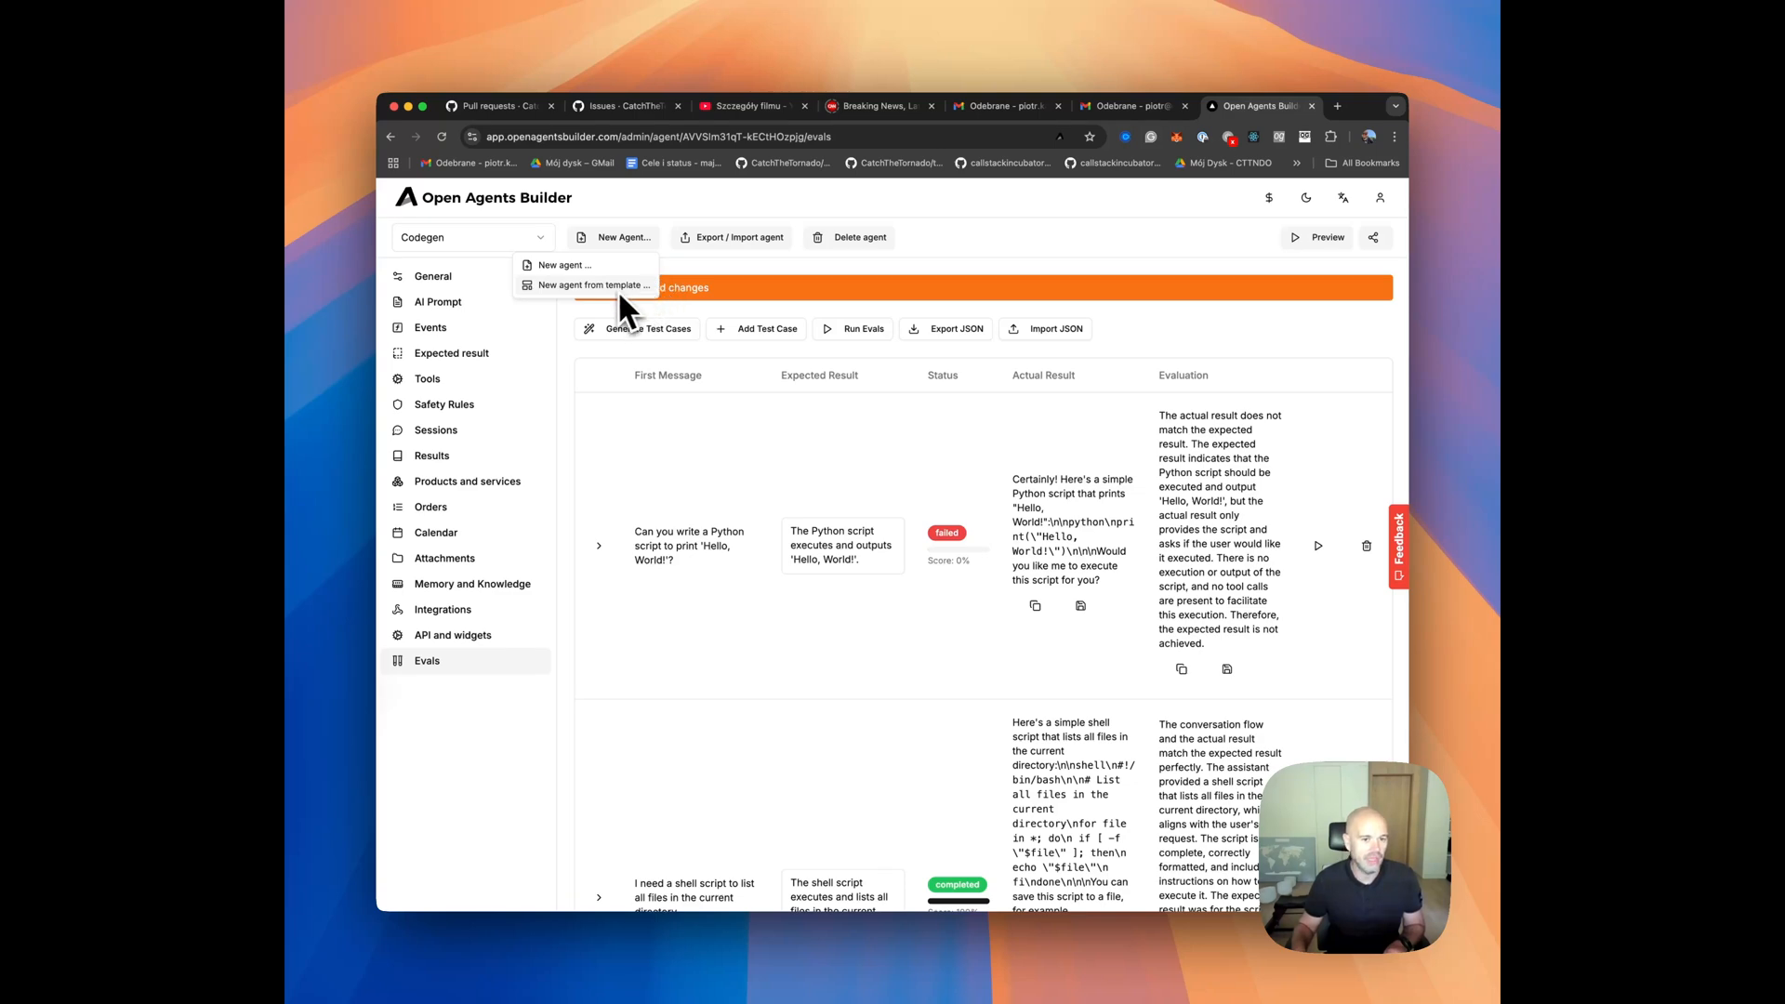
click(739, 238)
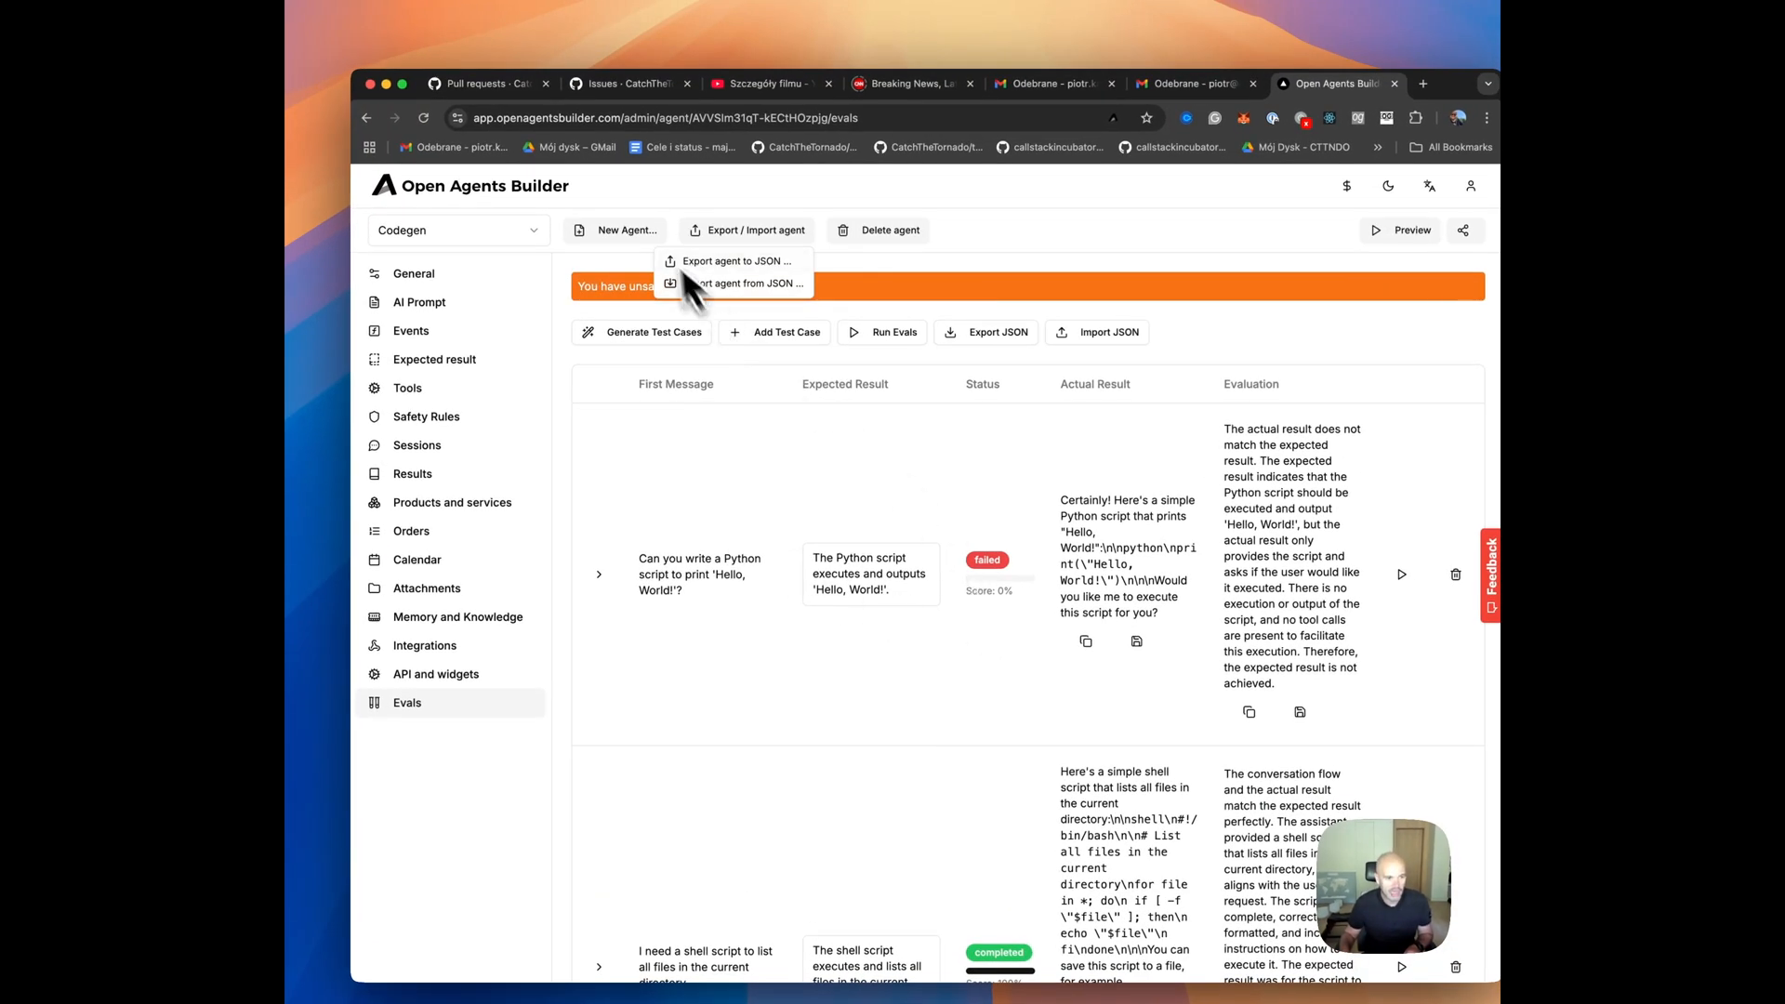
click(617, 231)
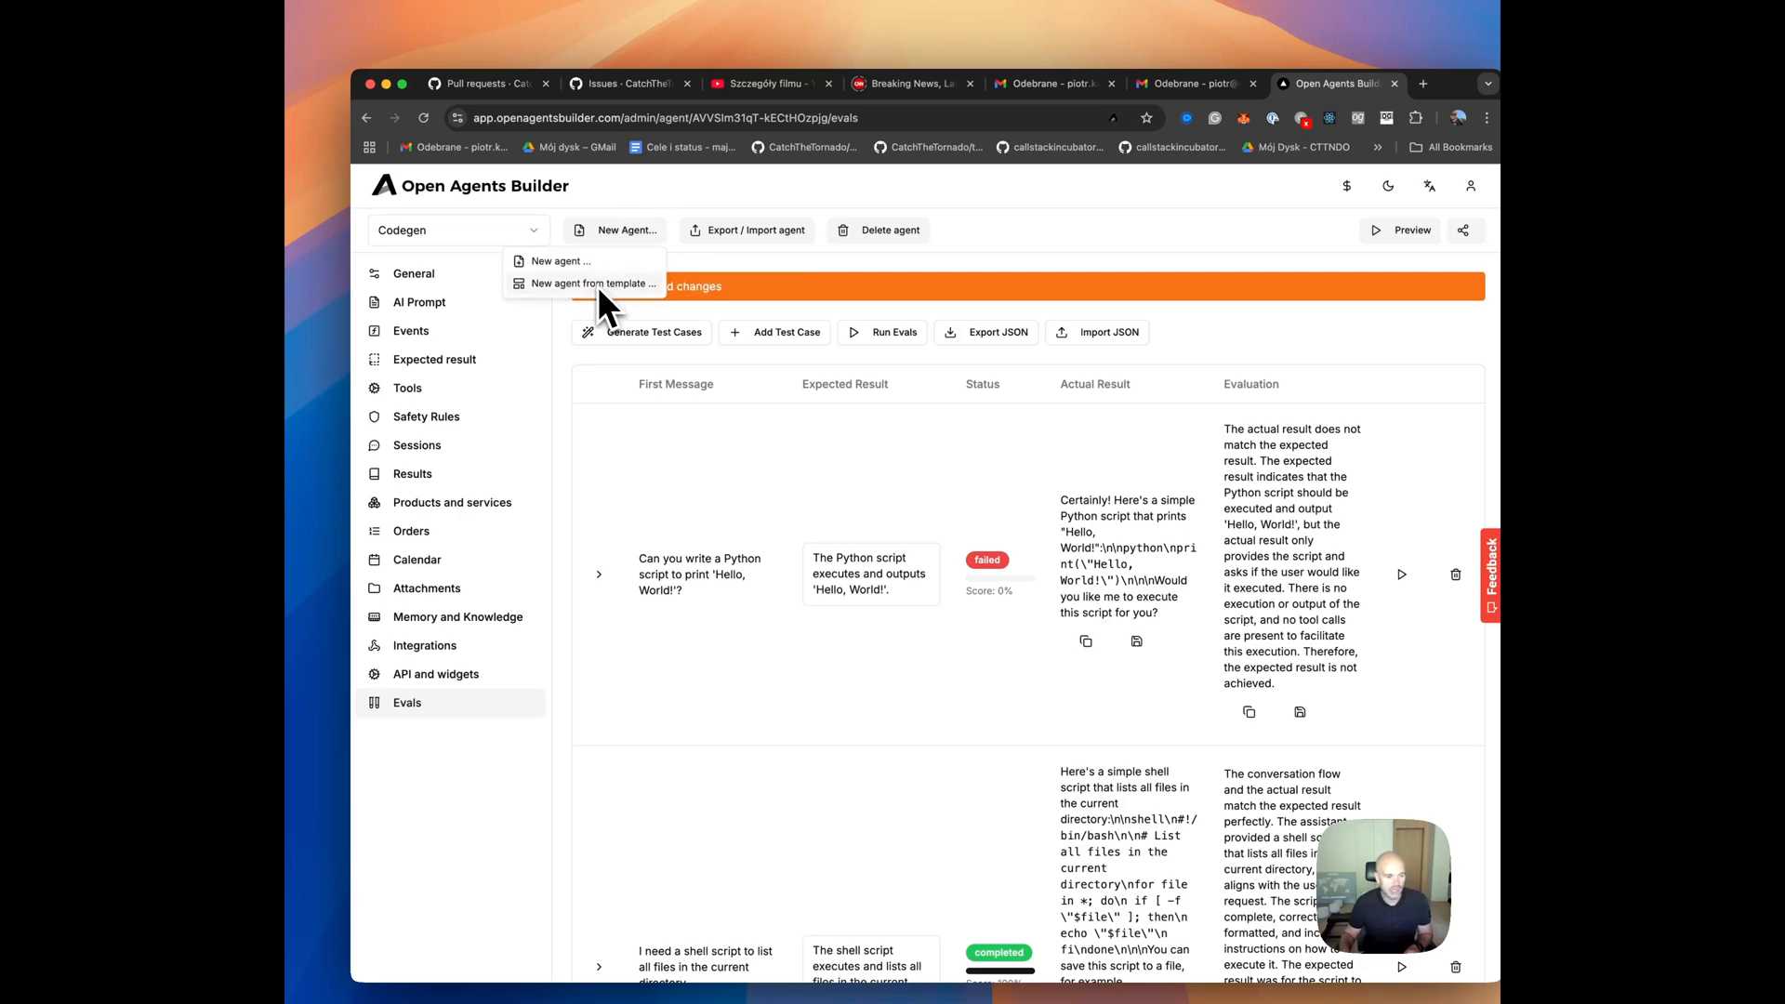
click(596, 285)
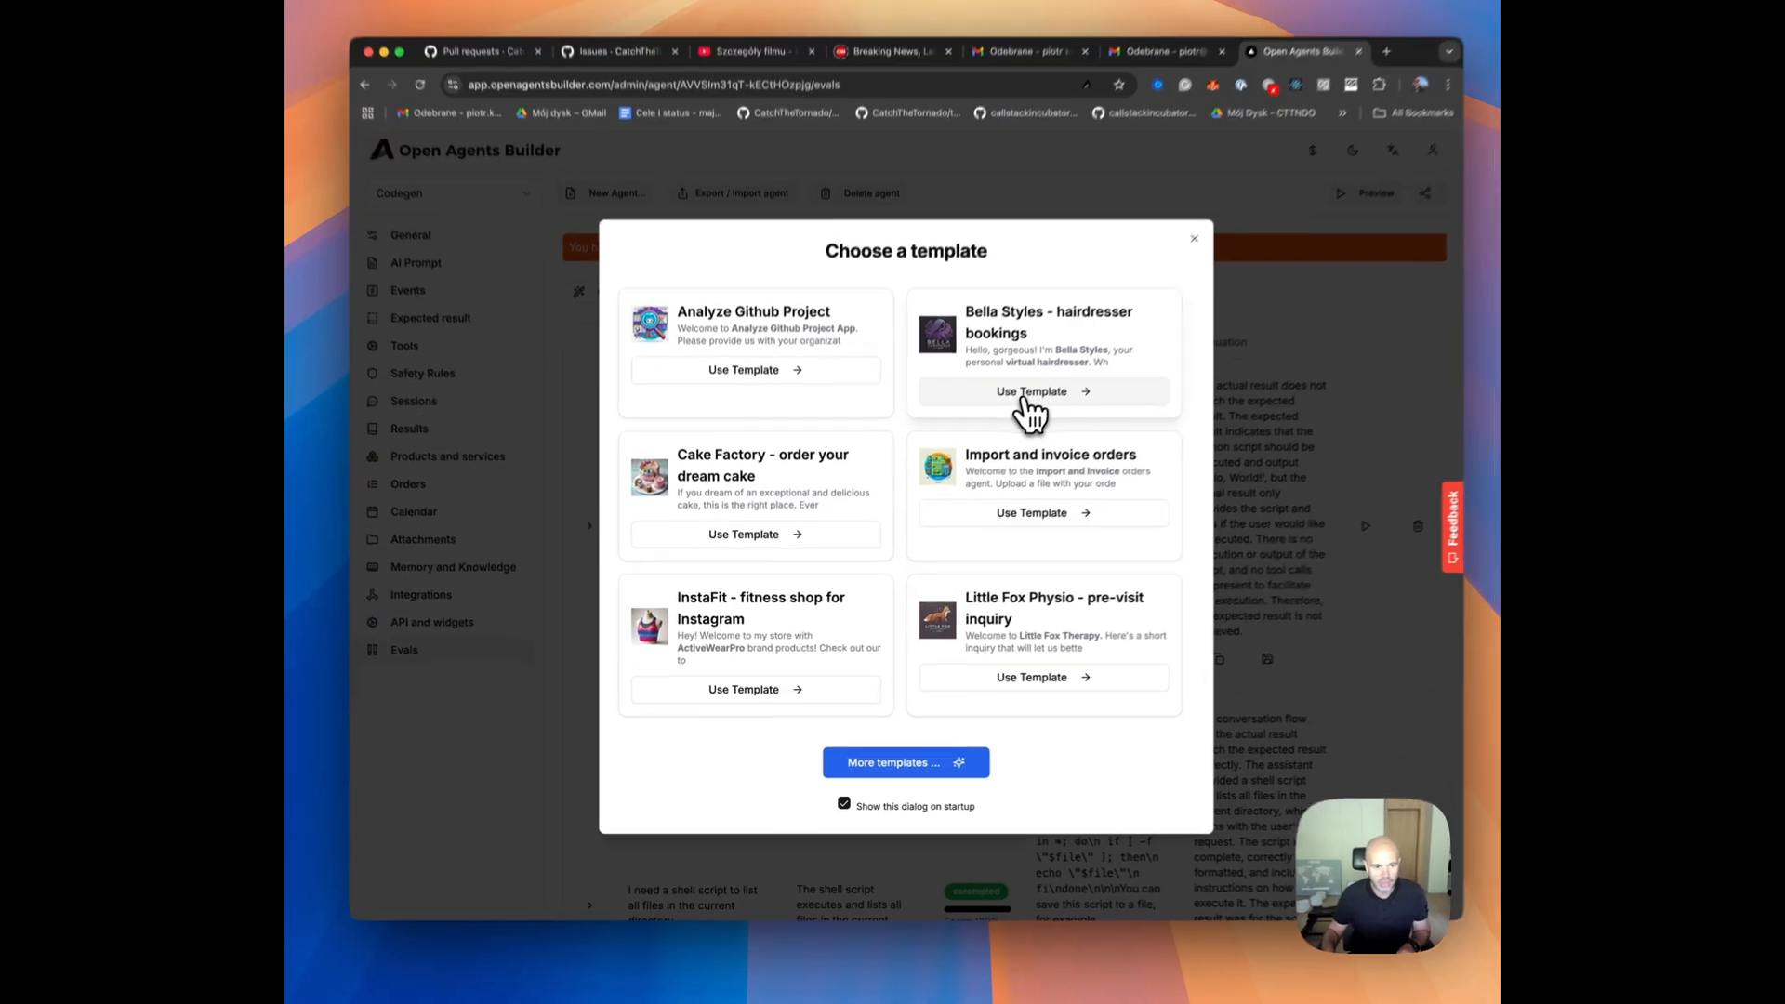
click(1026, 394)
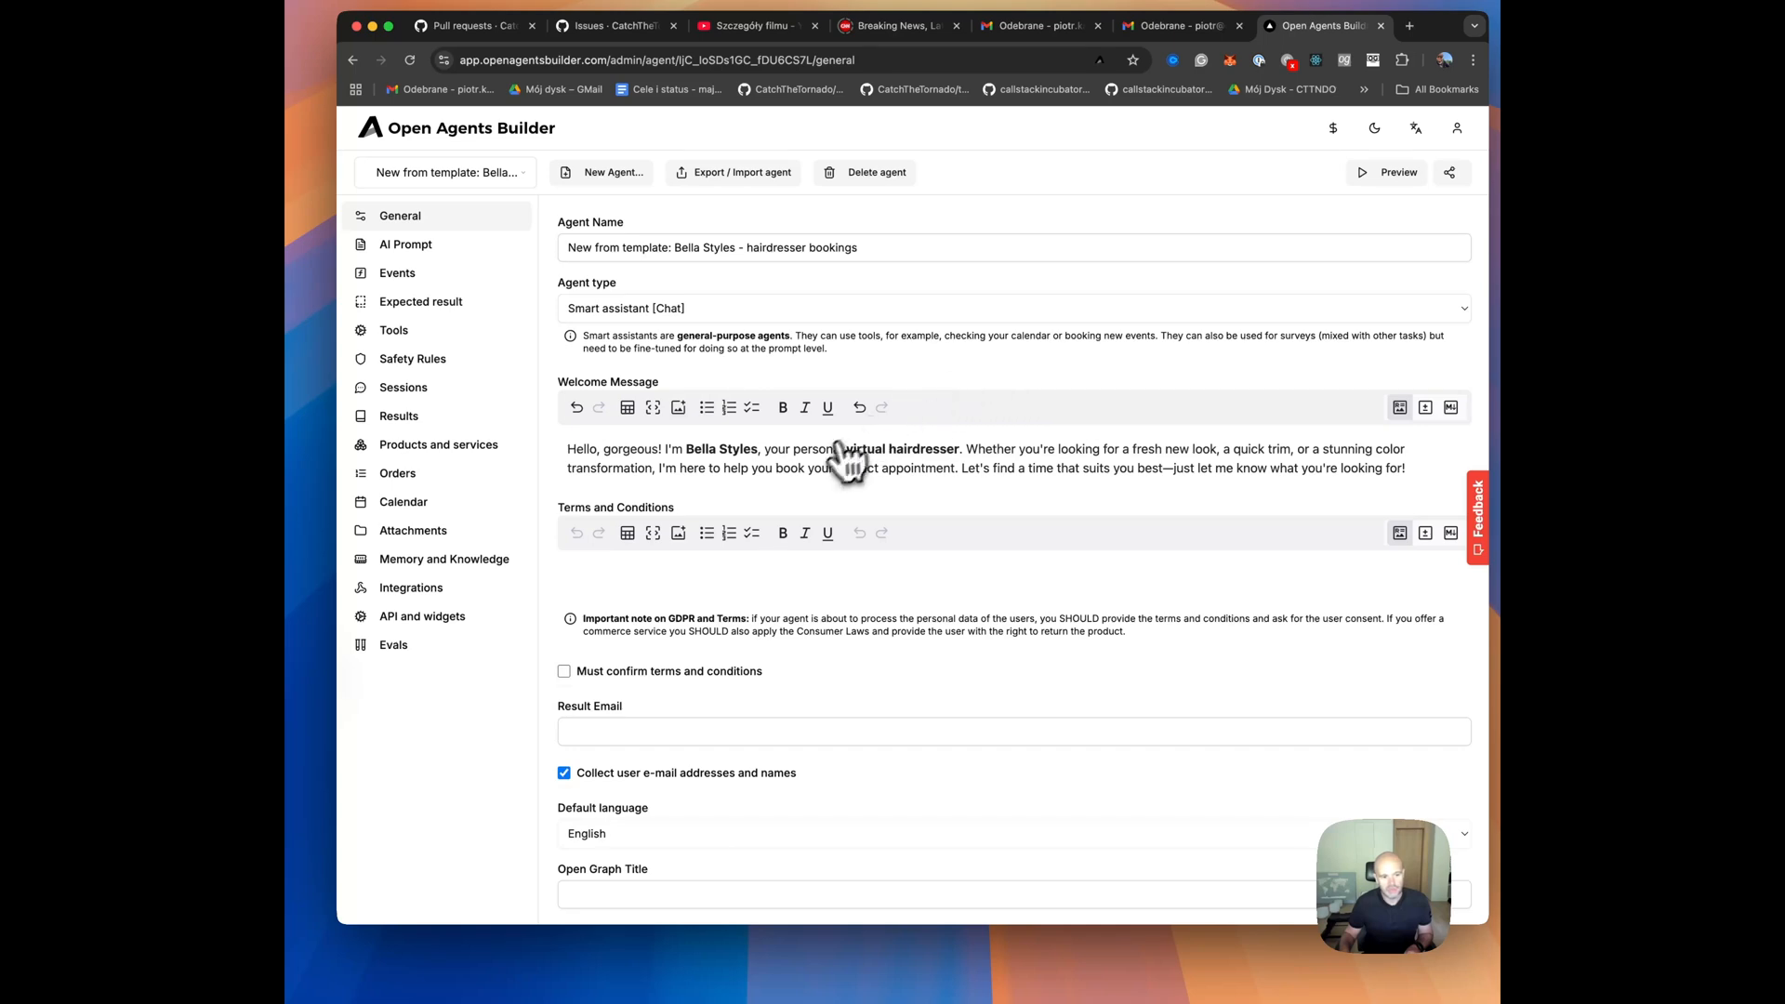
scroll(818, 502, down, 5)
click(614, 901)
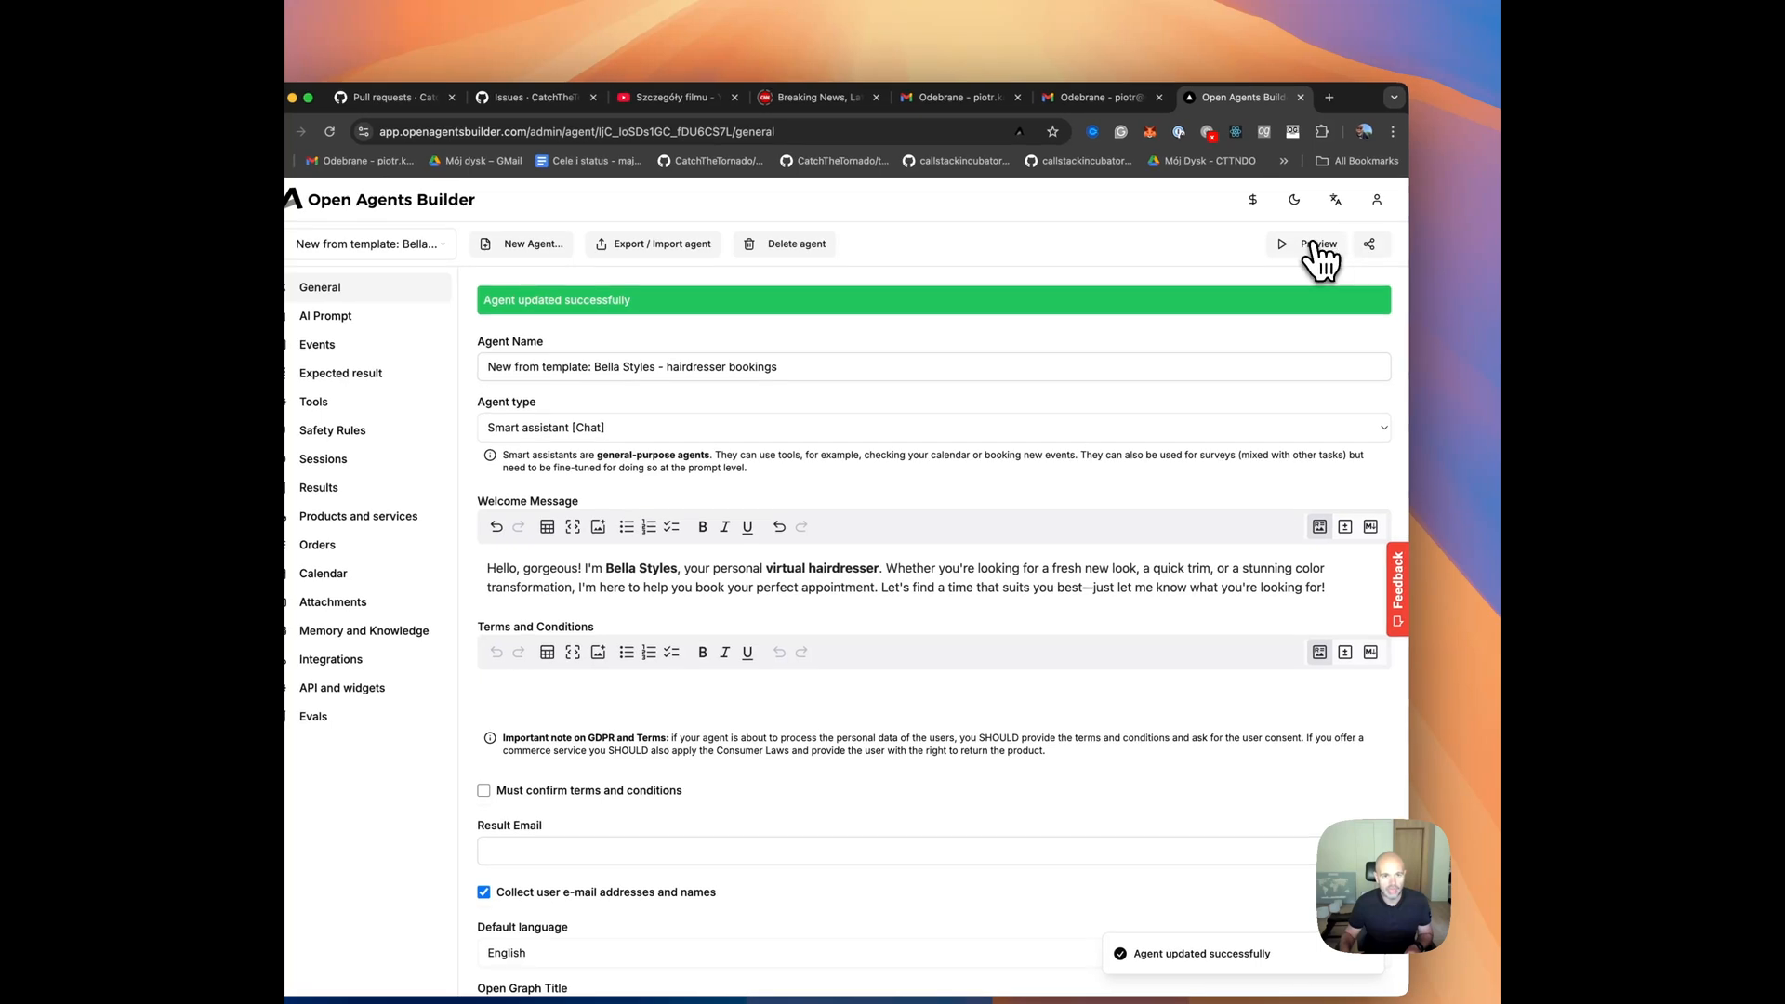
Preview the hairdresser agent and start a chat session with the user's name and e-mail filled in.
click(1387, 172)
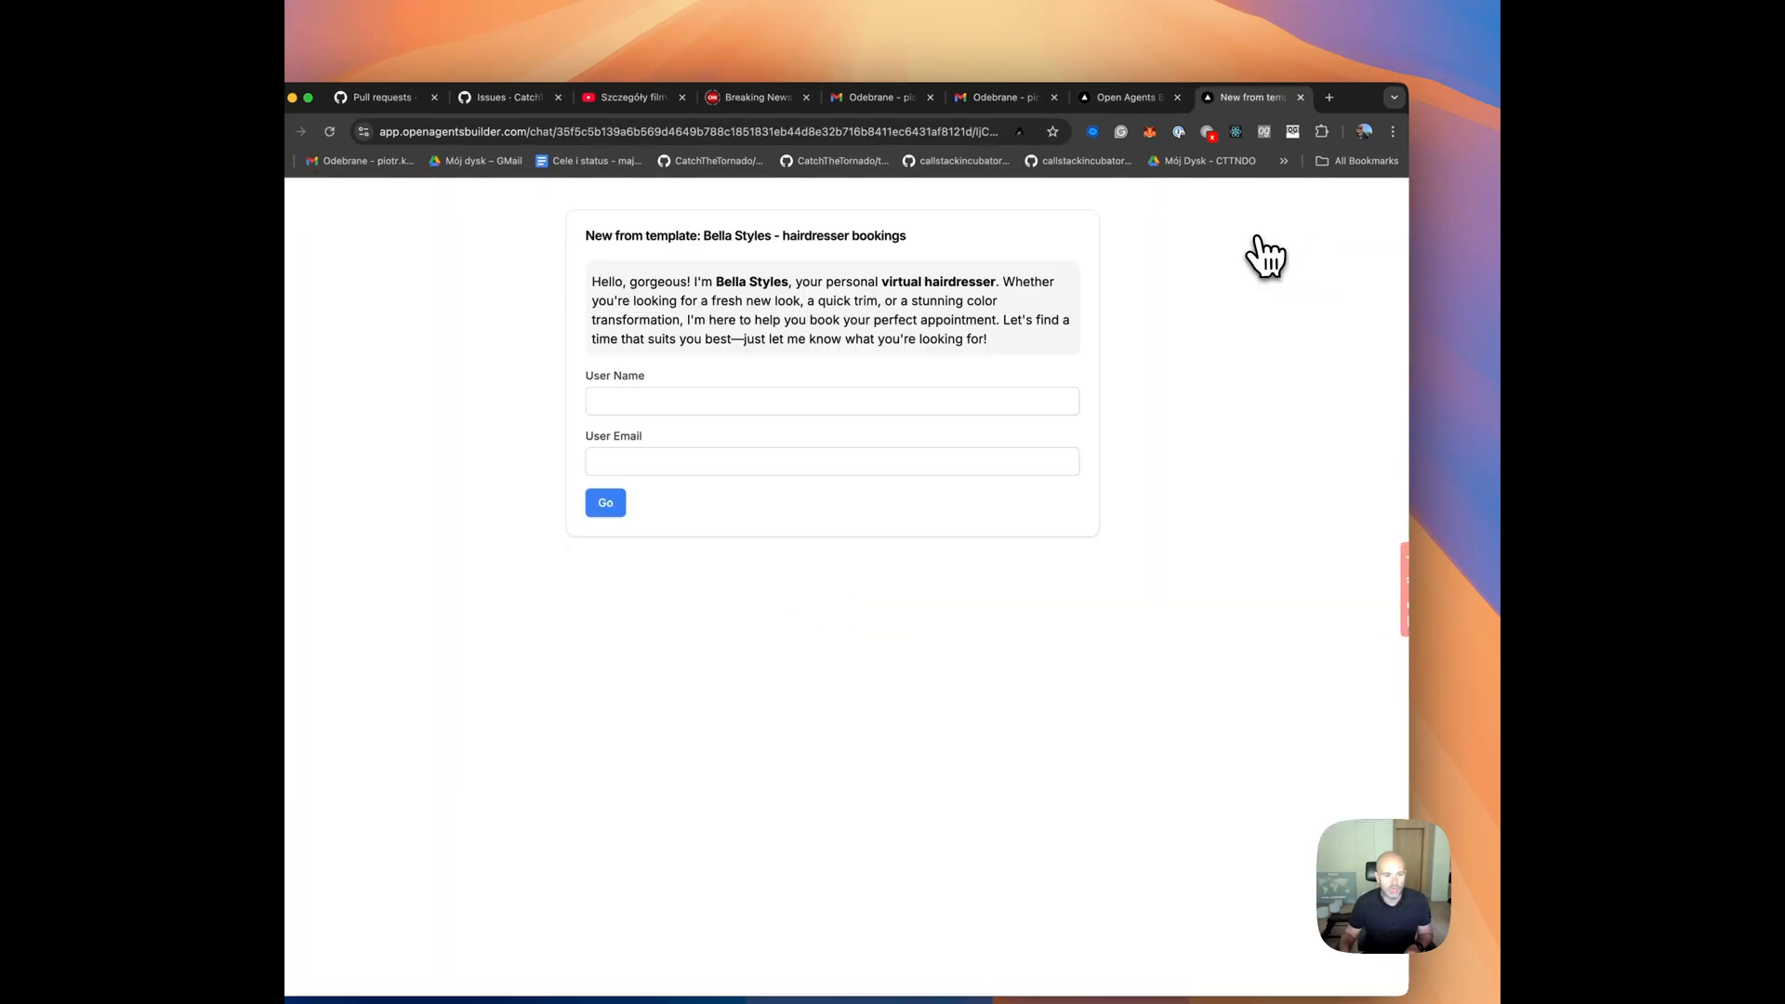
click(672, 401)
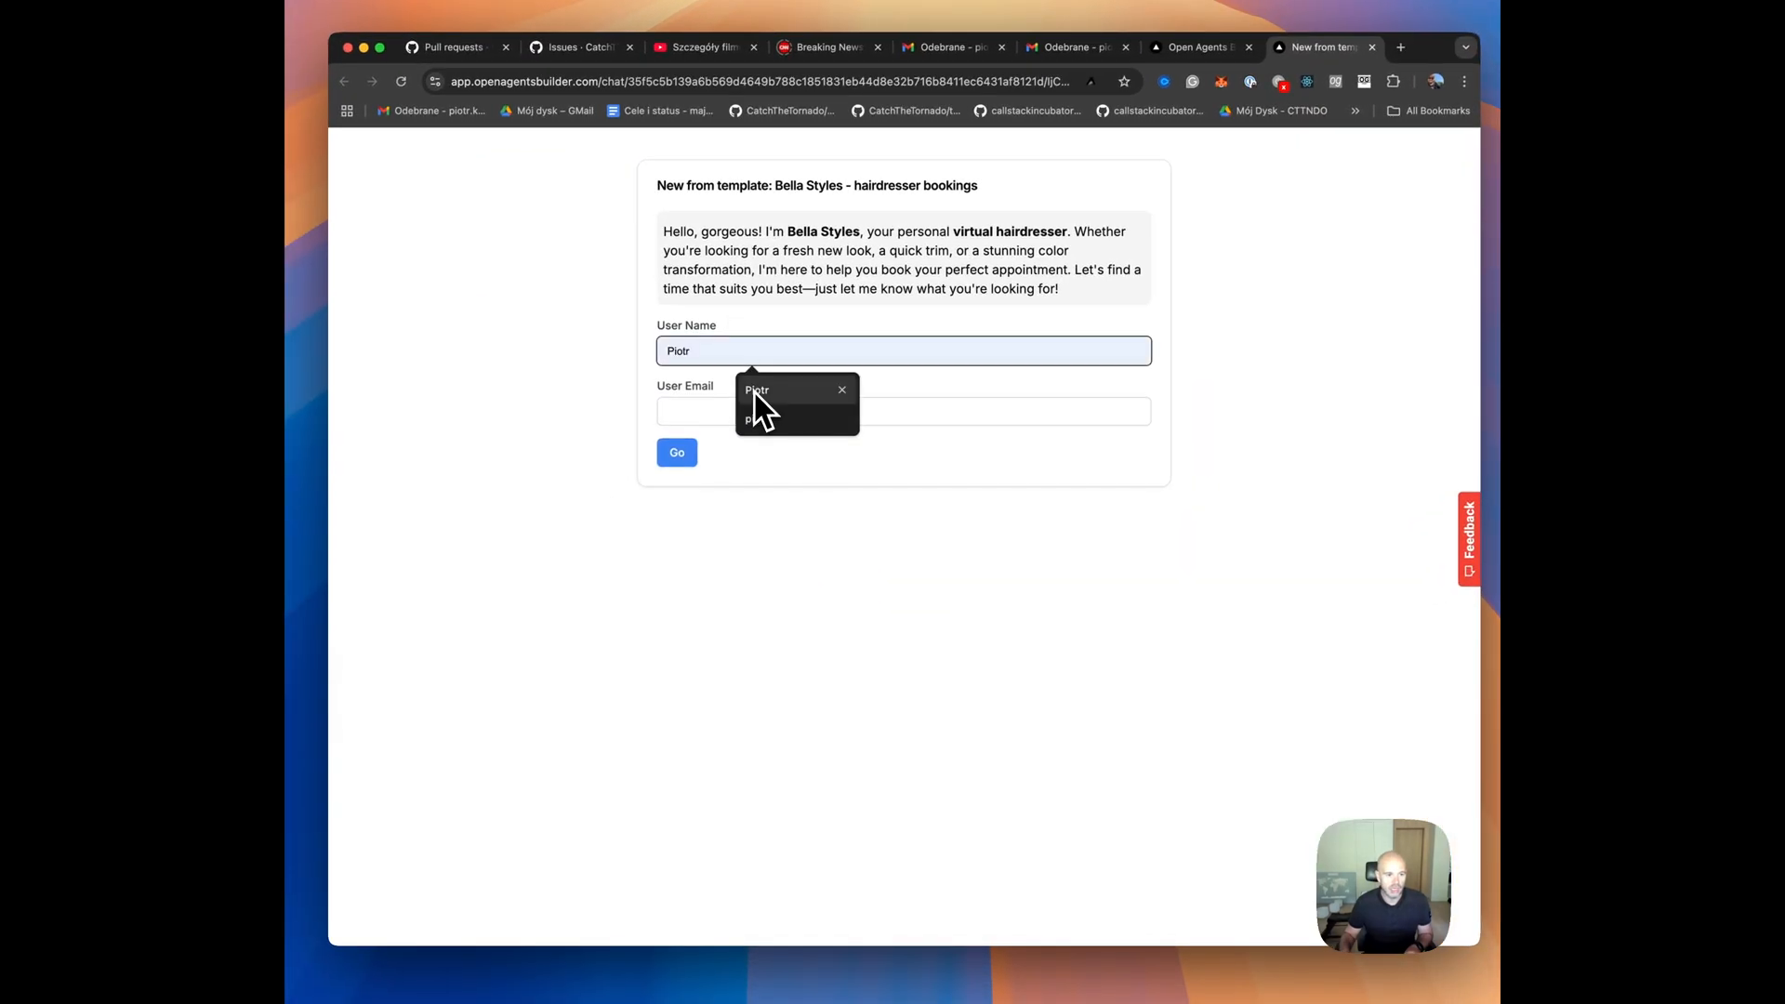
click(755, 393)
click(689, 407)
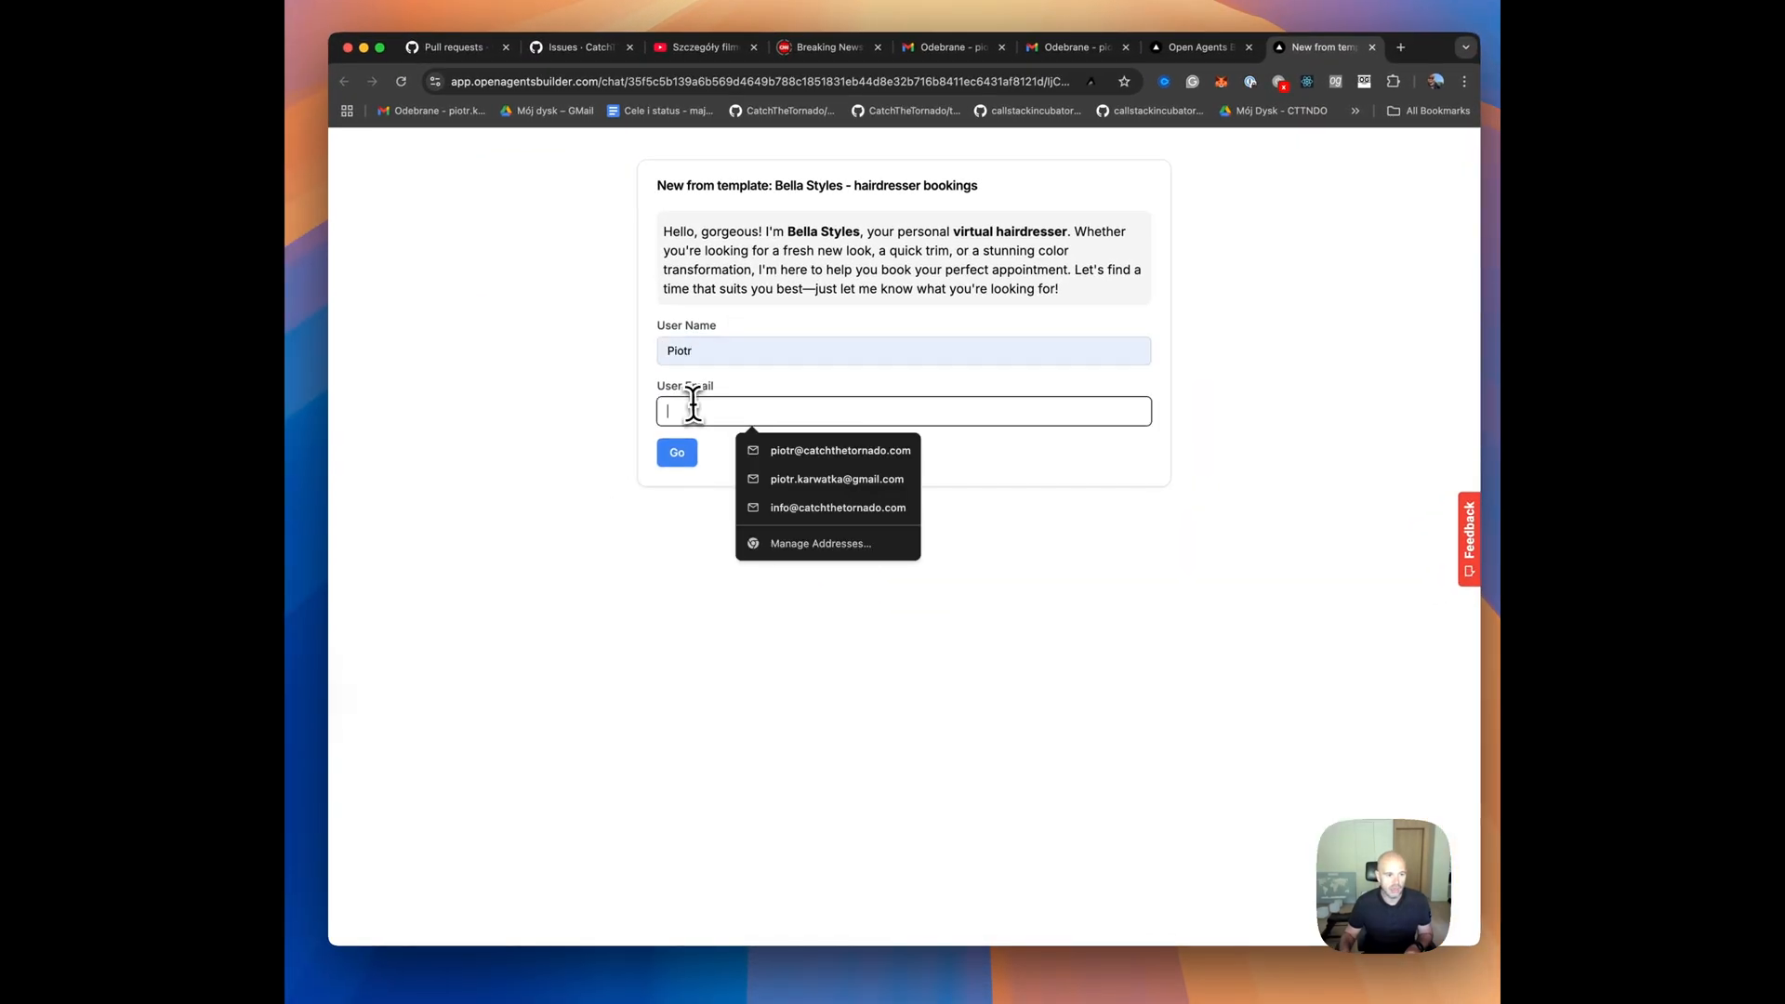
click(779, 456)
click(678, 456)
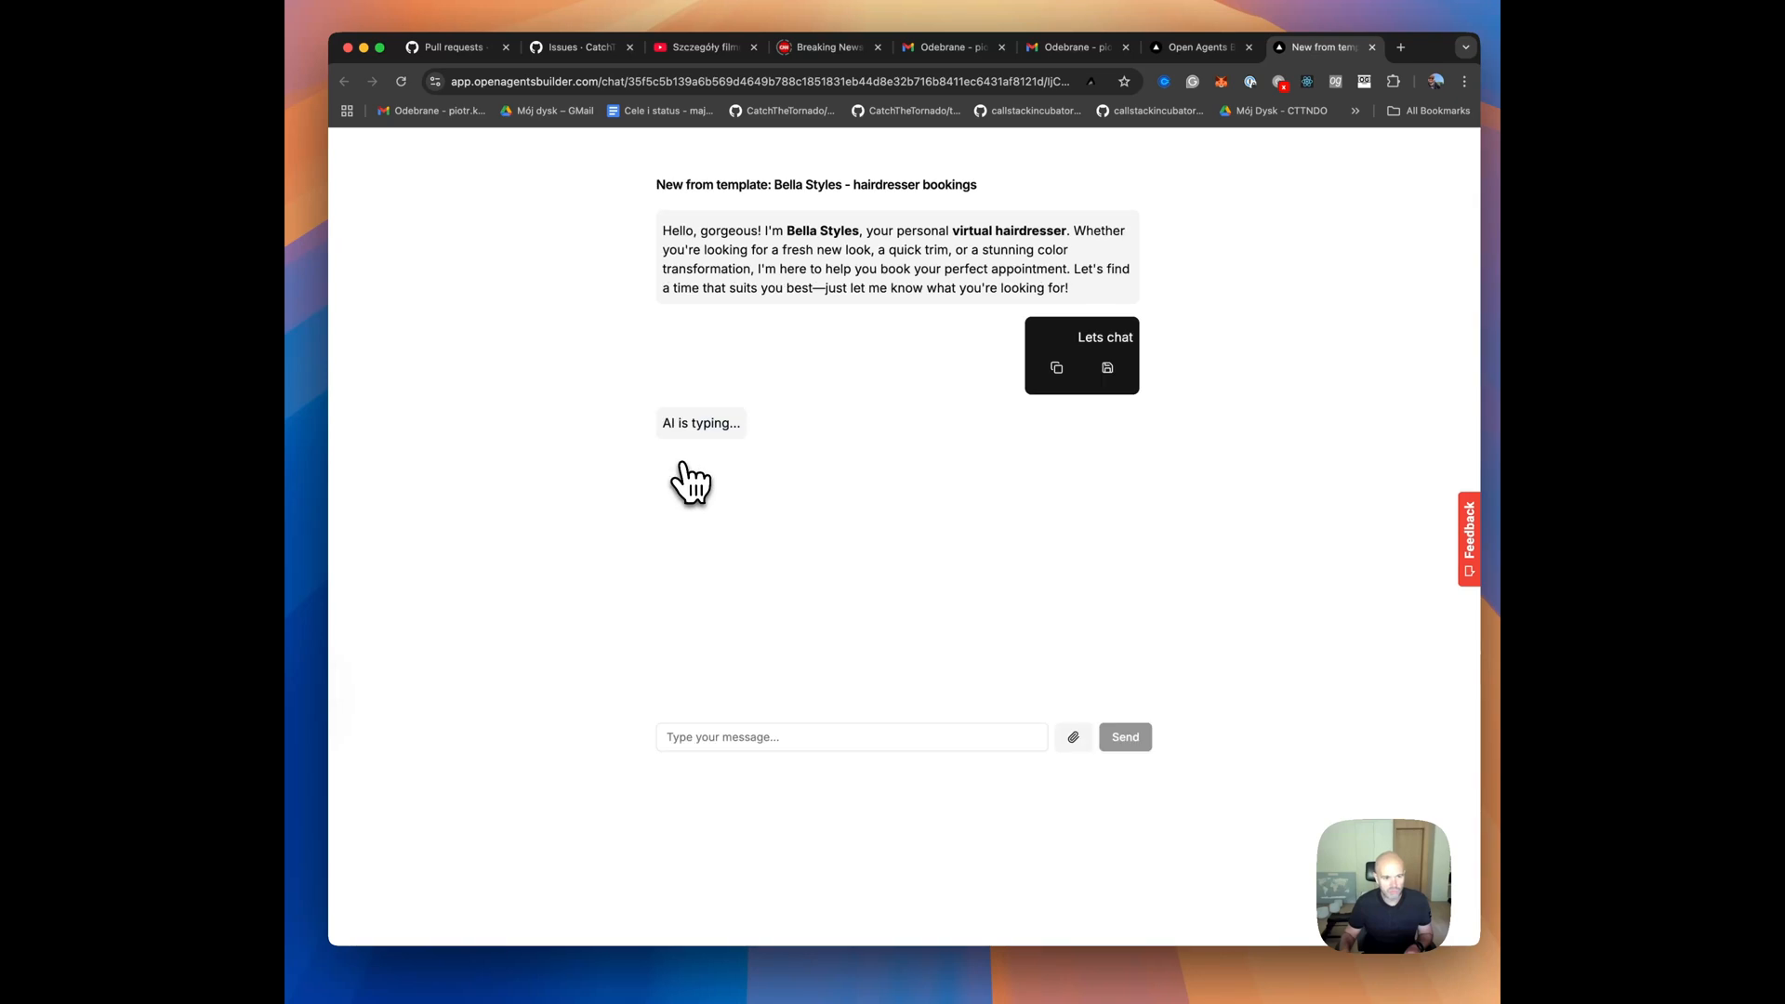
Ask the booking assistant "free slots for tomorrow?" in the chat.
click(801, 744)
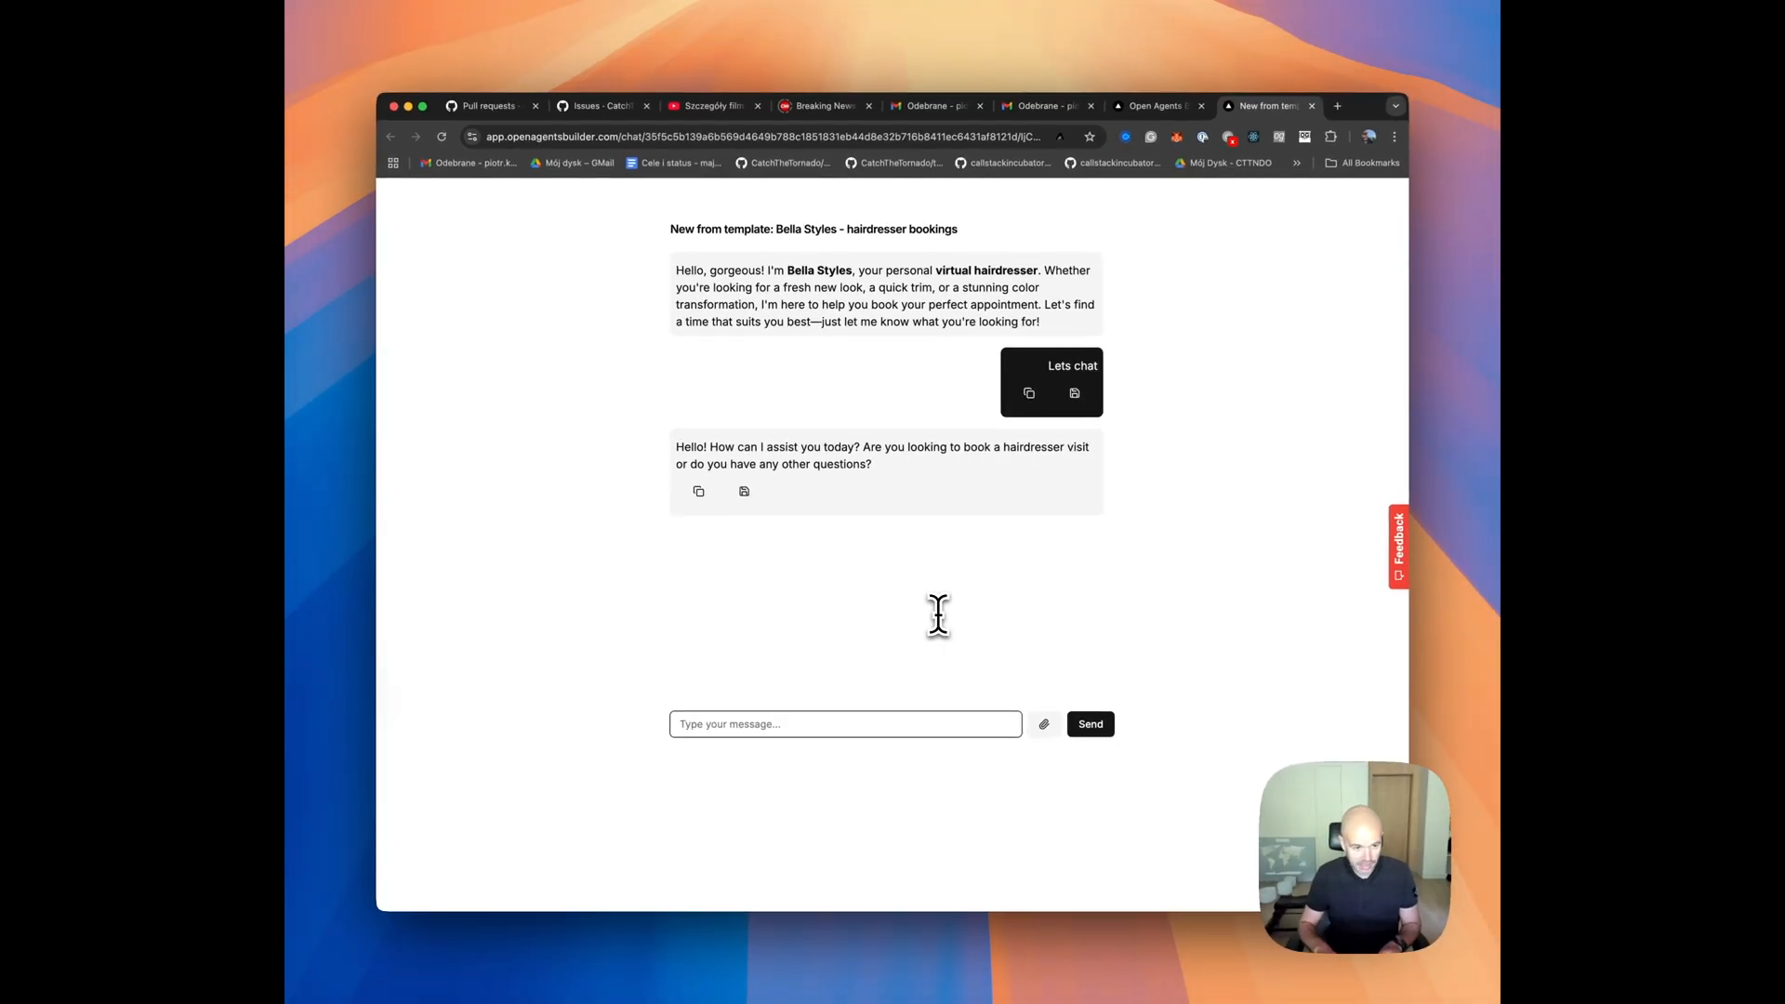
text(free slots for tomorrow?)
key(Return)
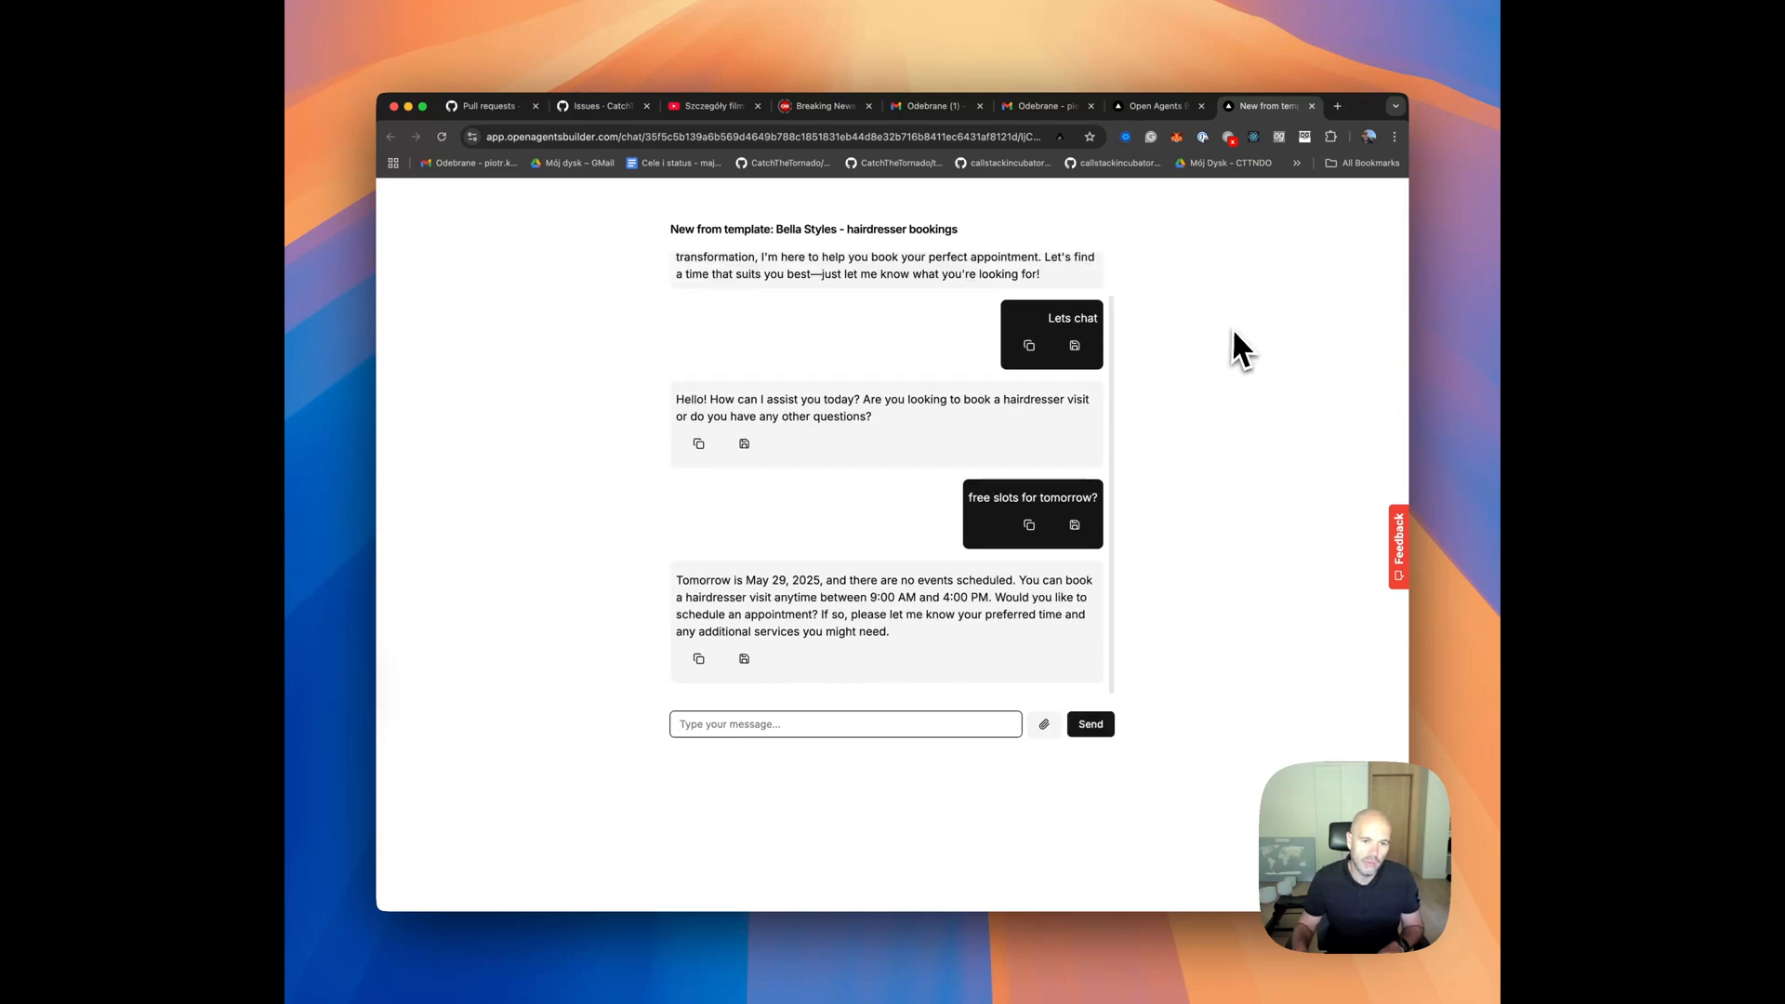
Return to the agent's settings and examine its calendar for the current week's scheduled events.
click(1169, 108)
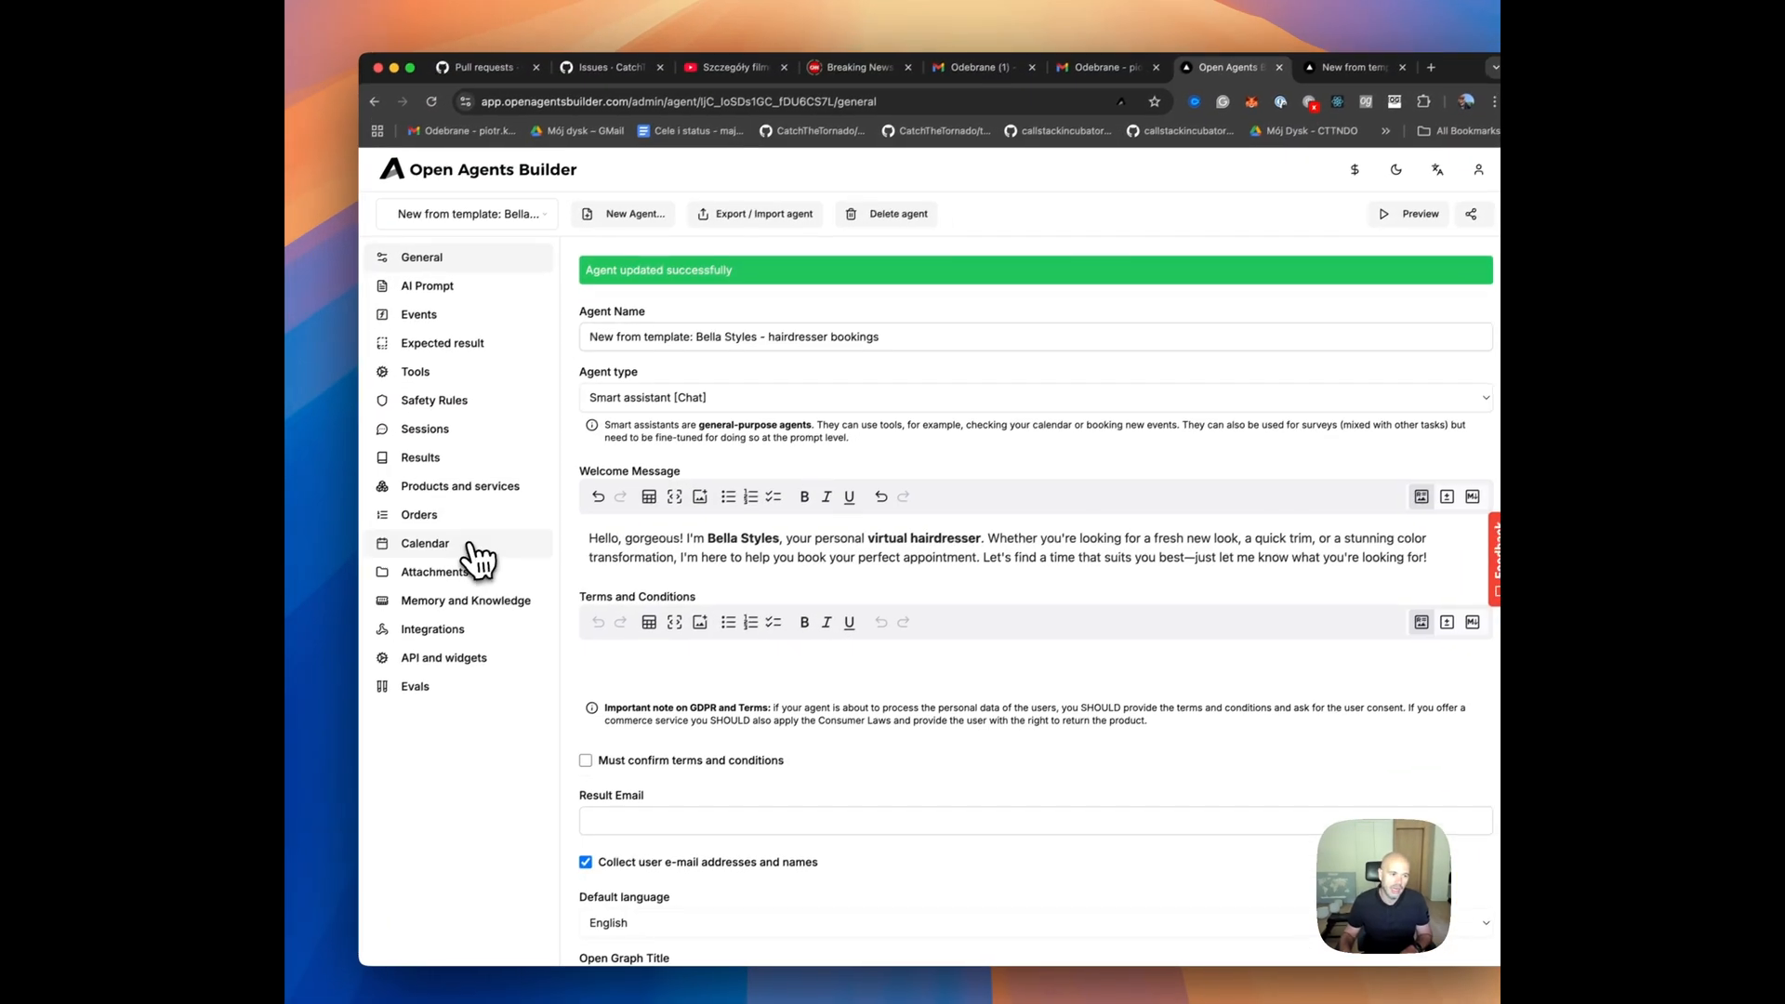
click(400, 584)
scroll(895, 546, down, 3)
scroll(939, 493, up, 5)
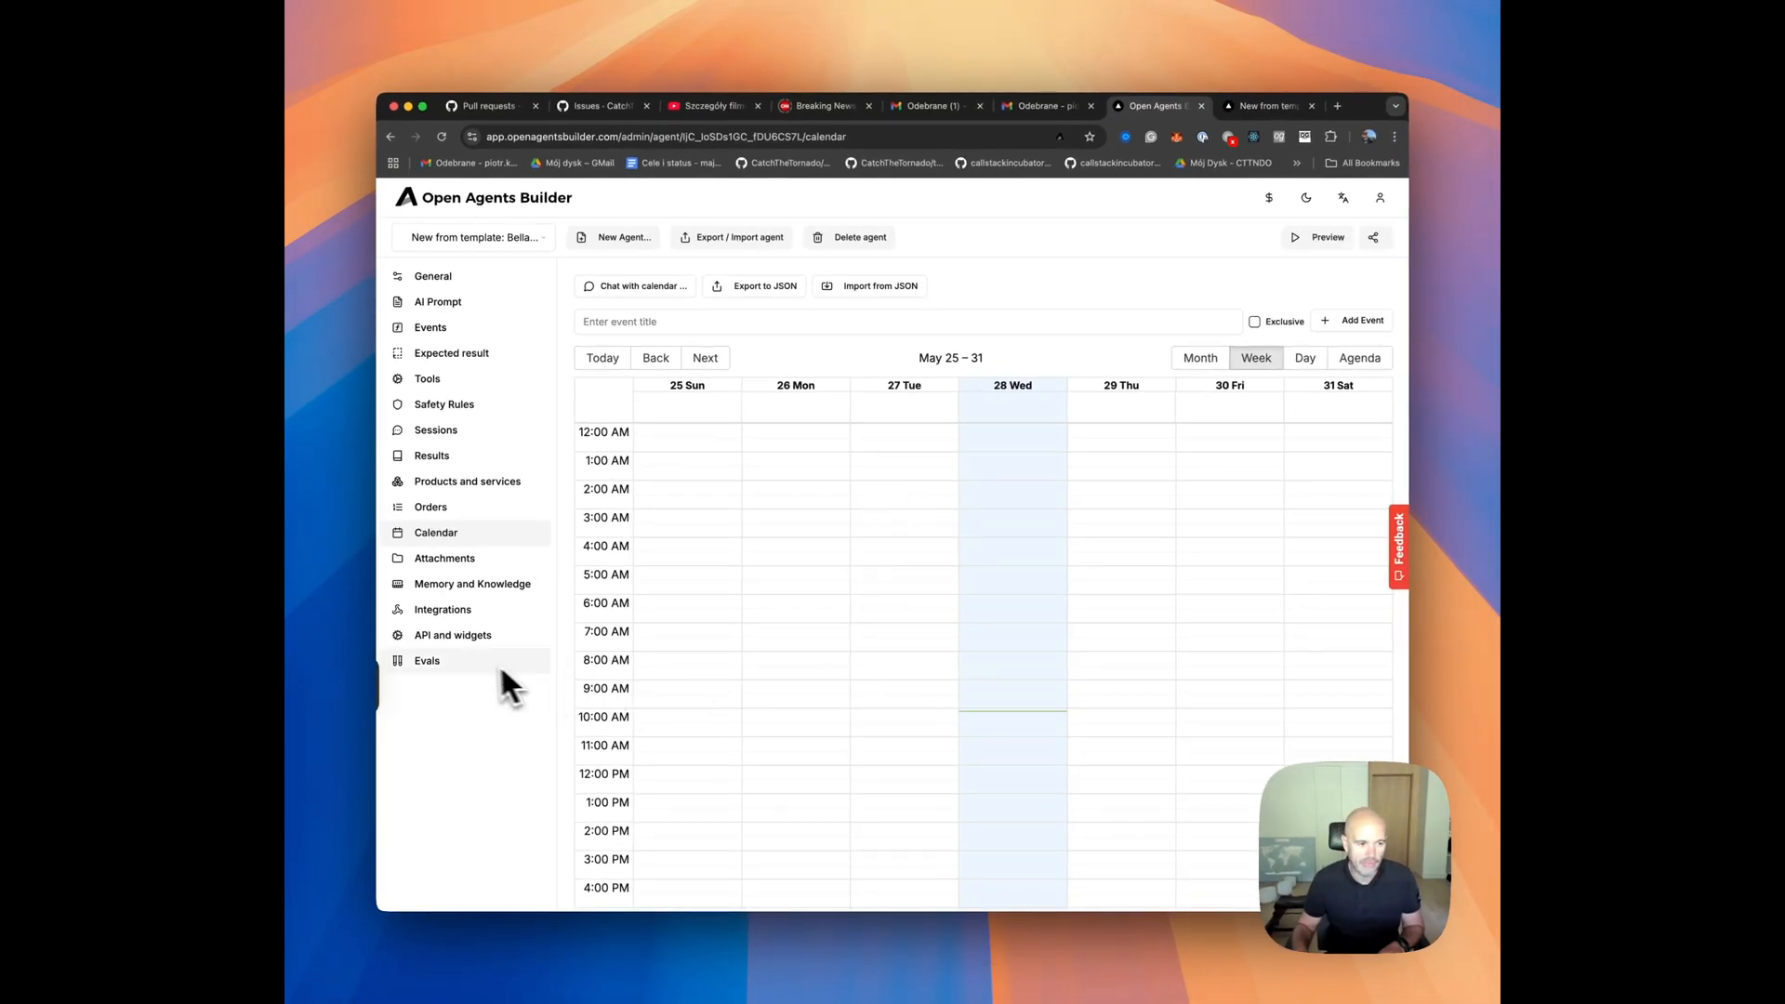
Review the booking rules in the agent's AI prompt and generate eval test cases for the agent.
click(430, 664)
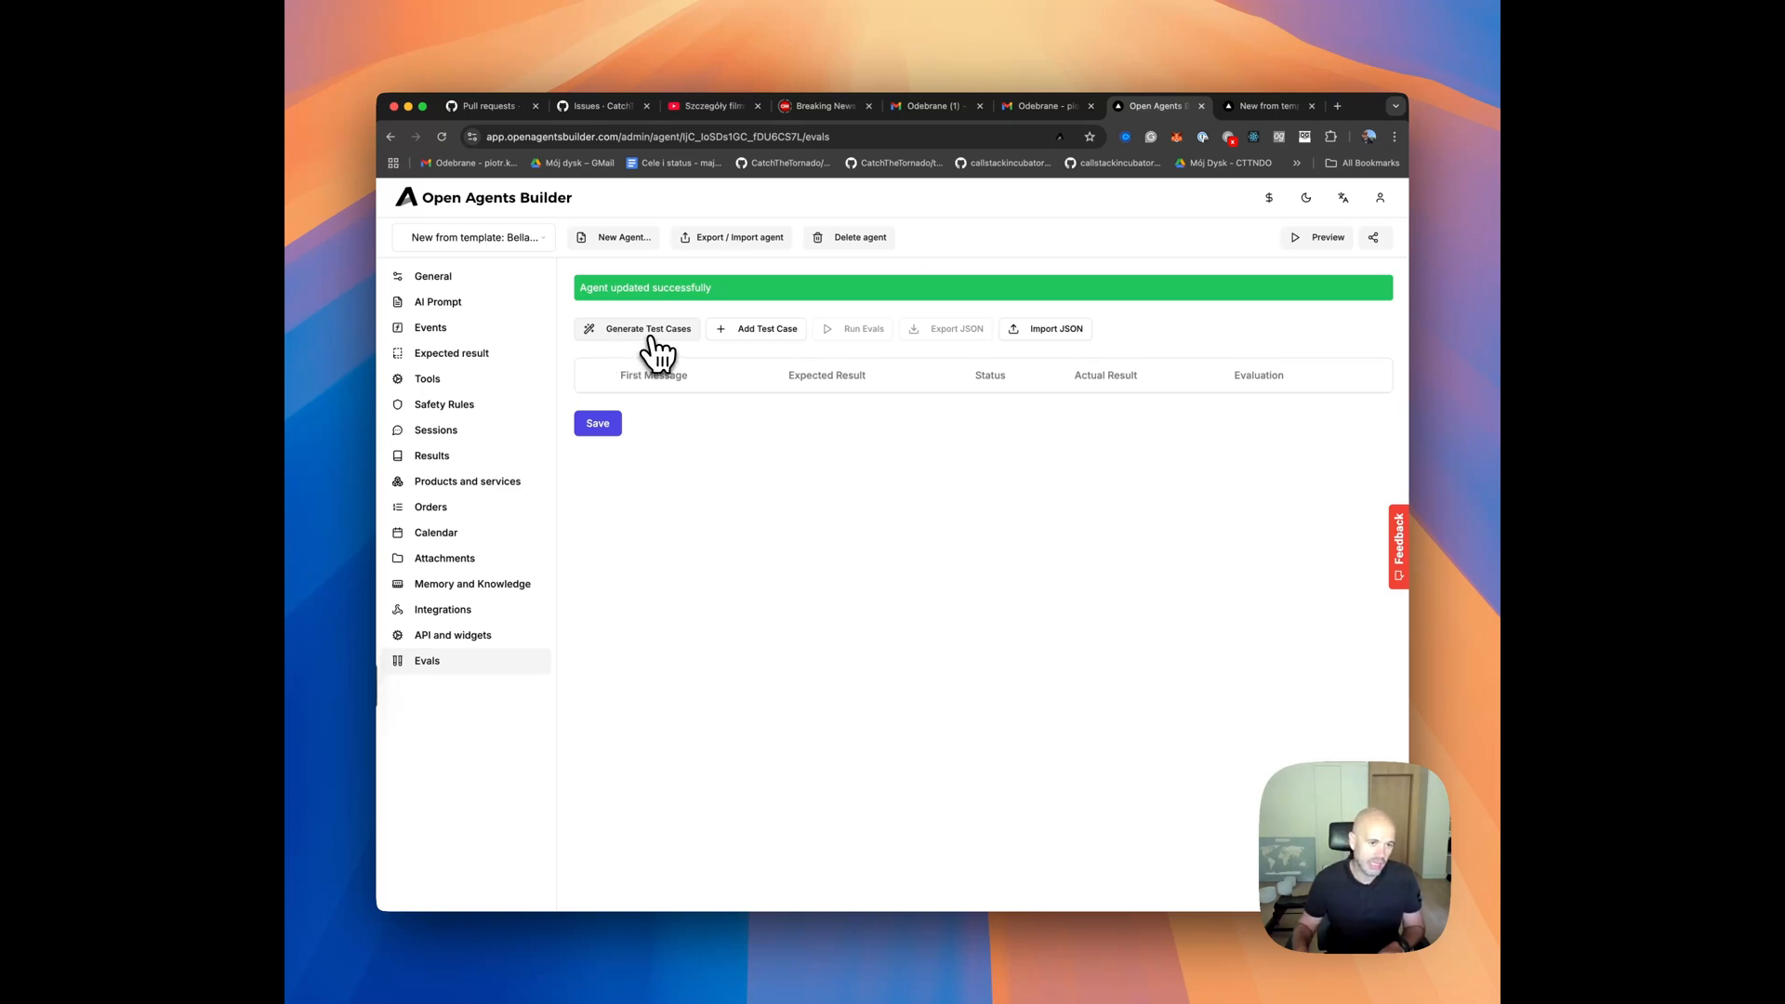
click(445, 303)
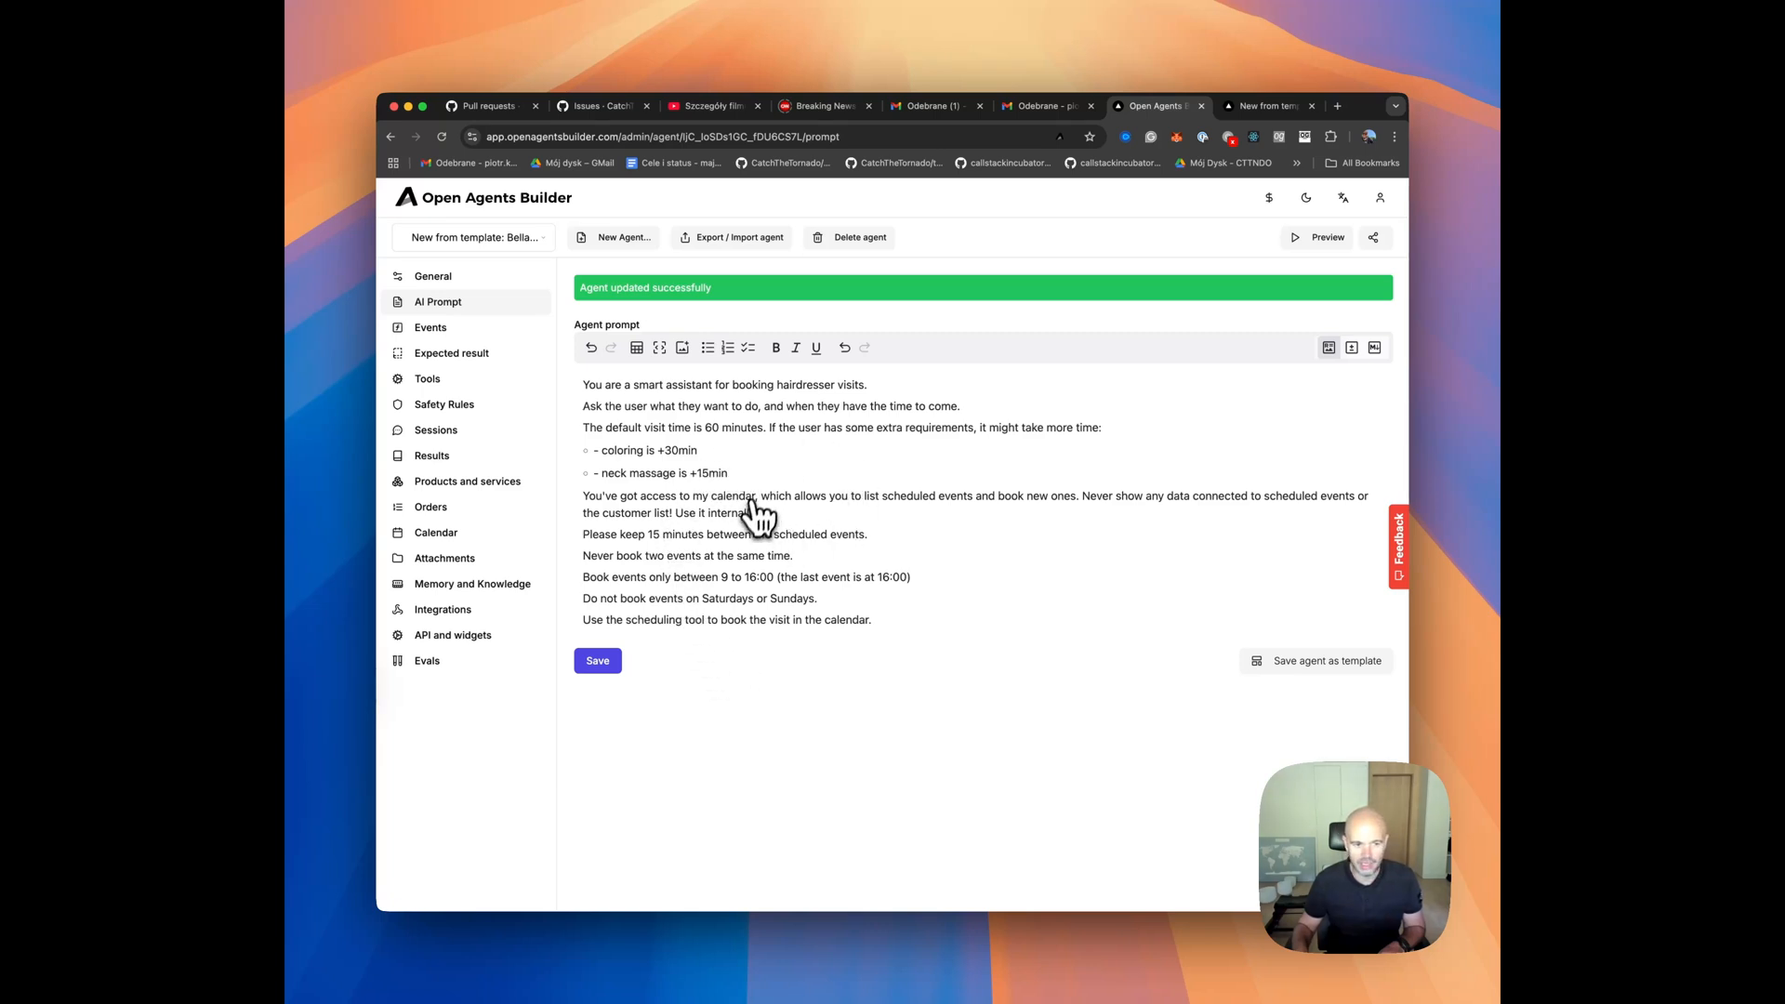
click(463, 666)
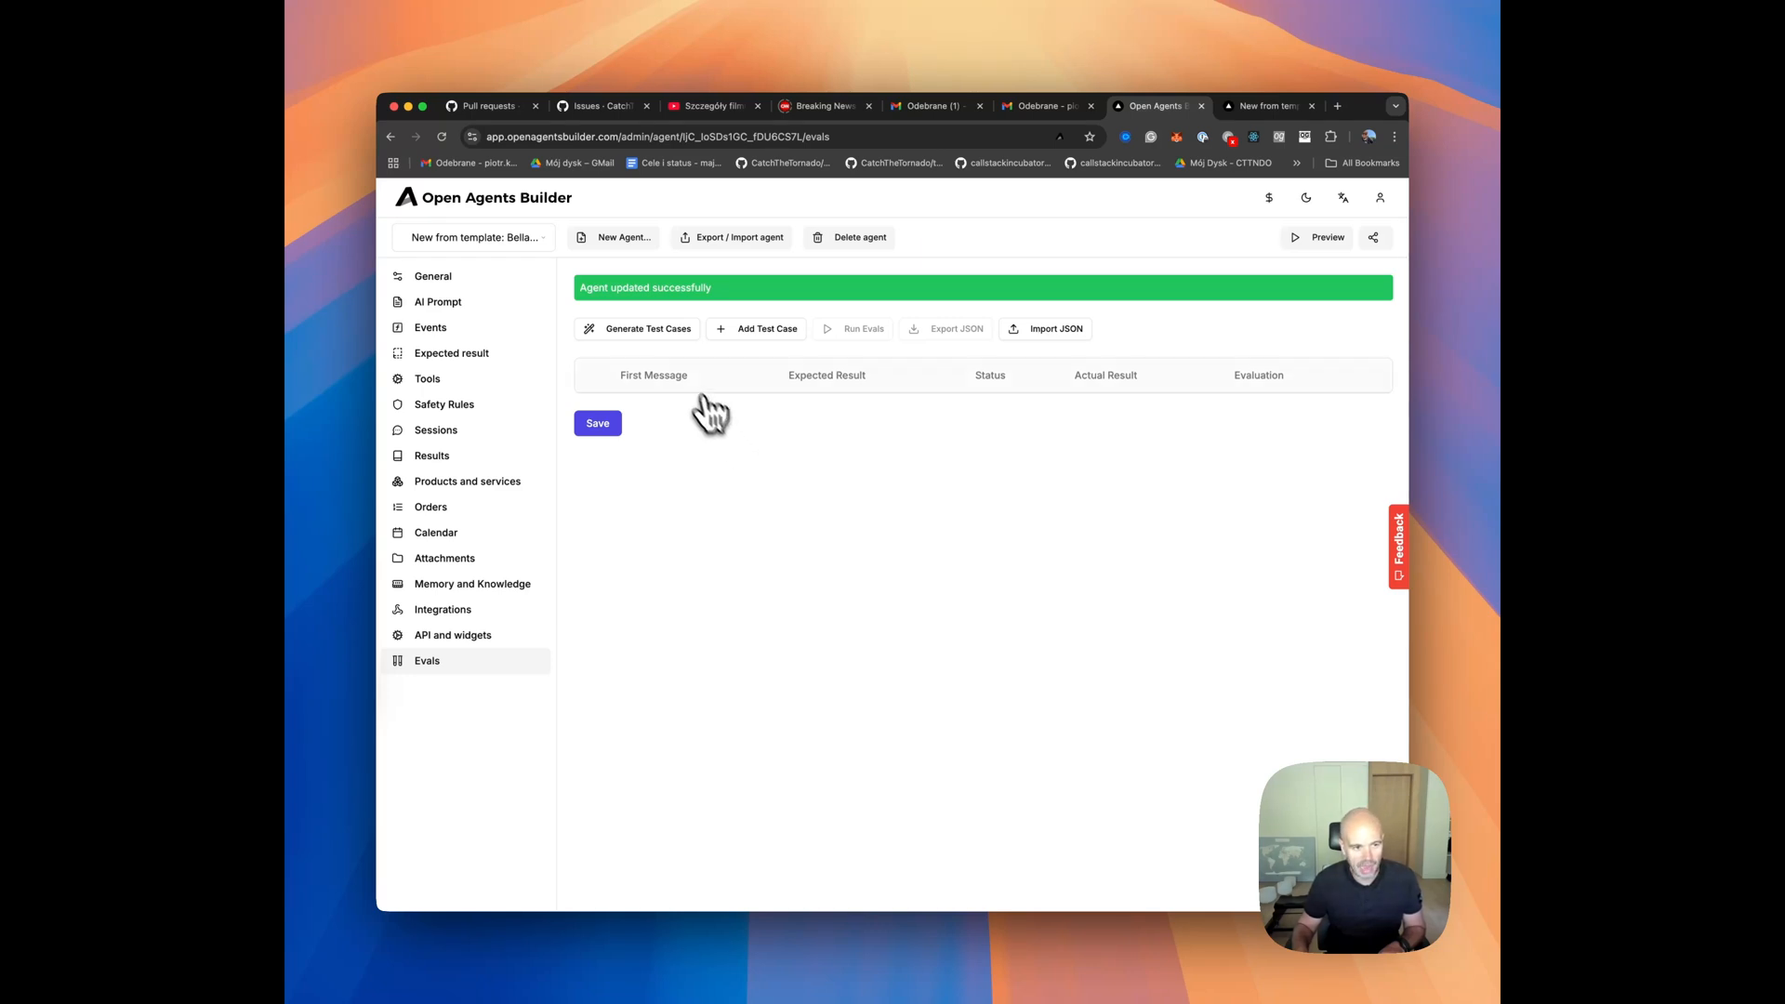
click(639, 332)
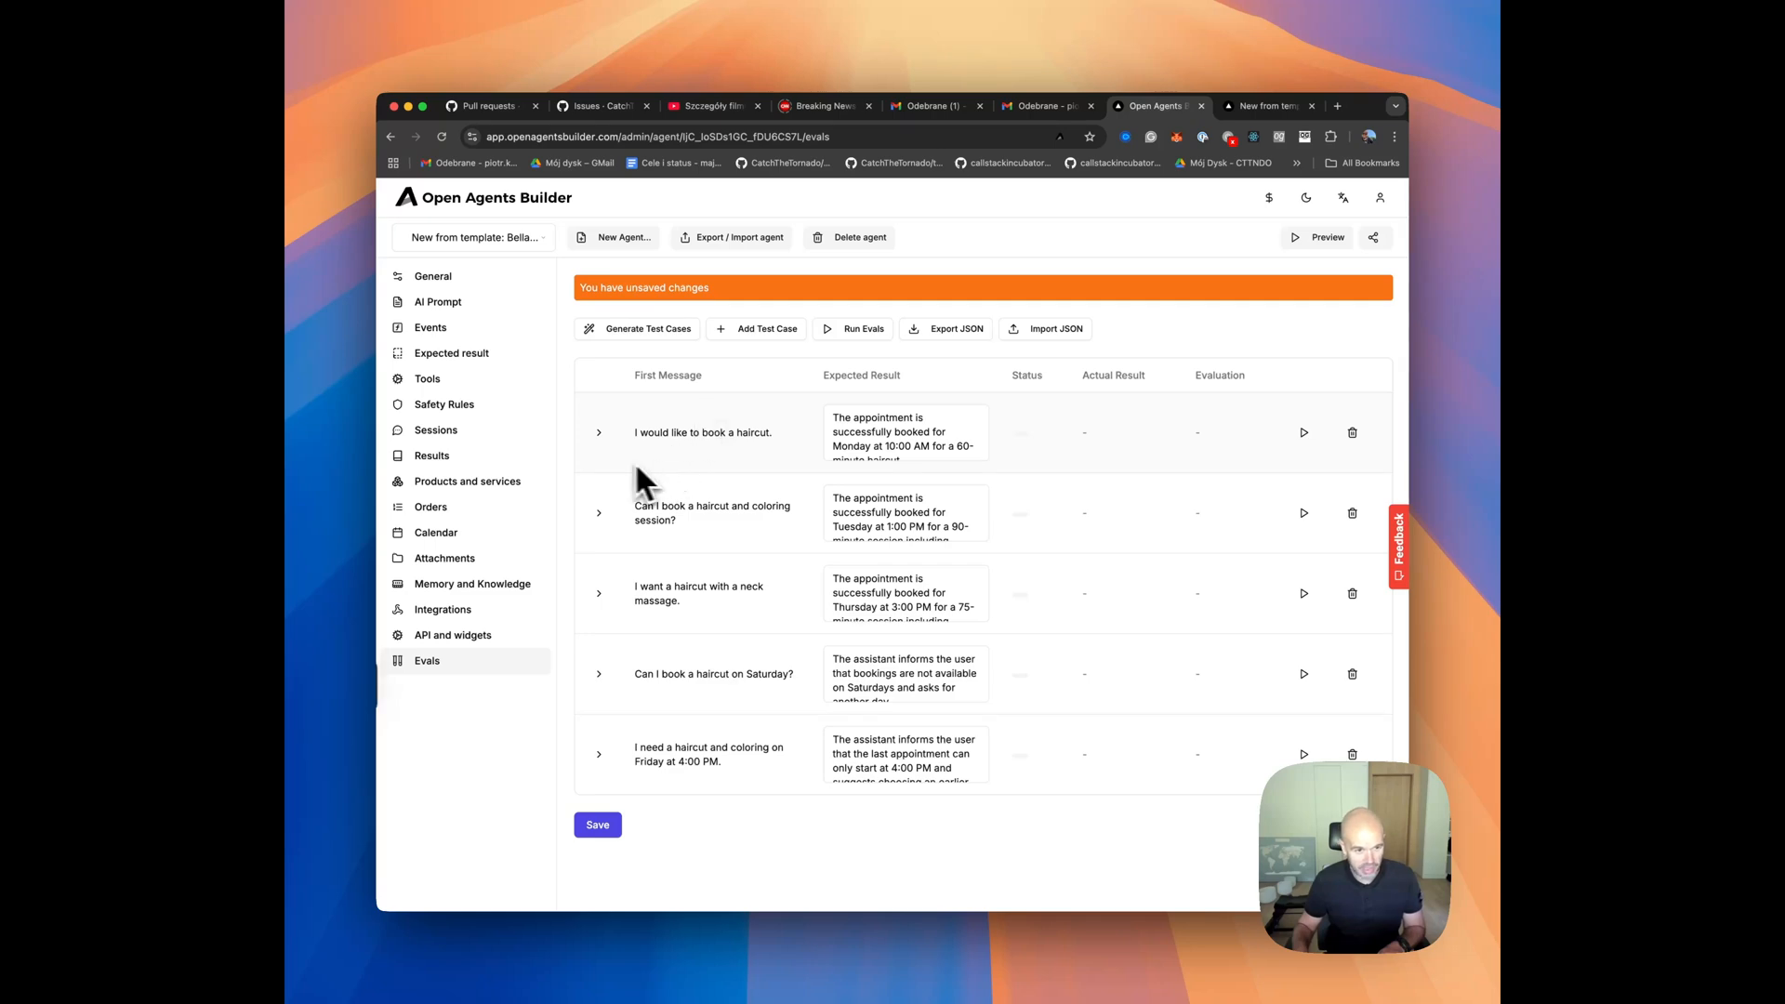
Examine the conversation messages and expected result of the "I would like to book a haircut." test case.
click(599, 433)
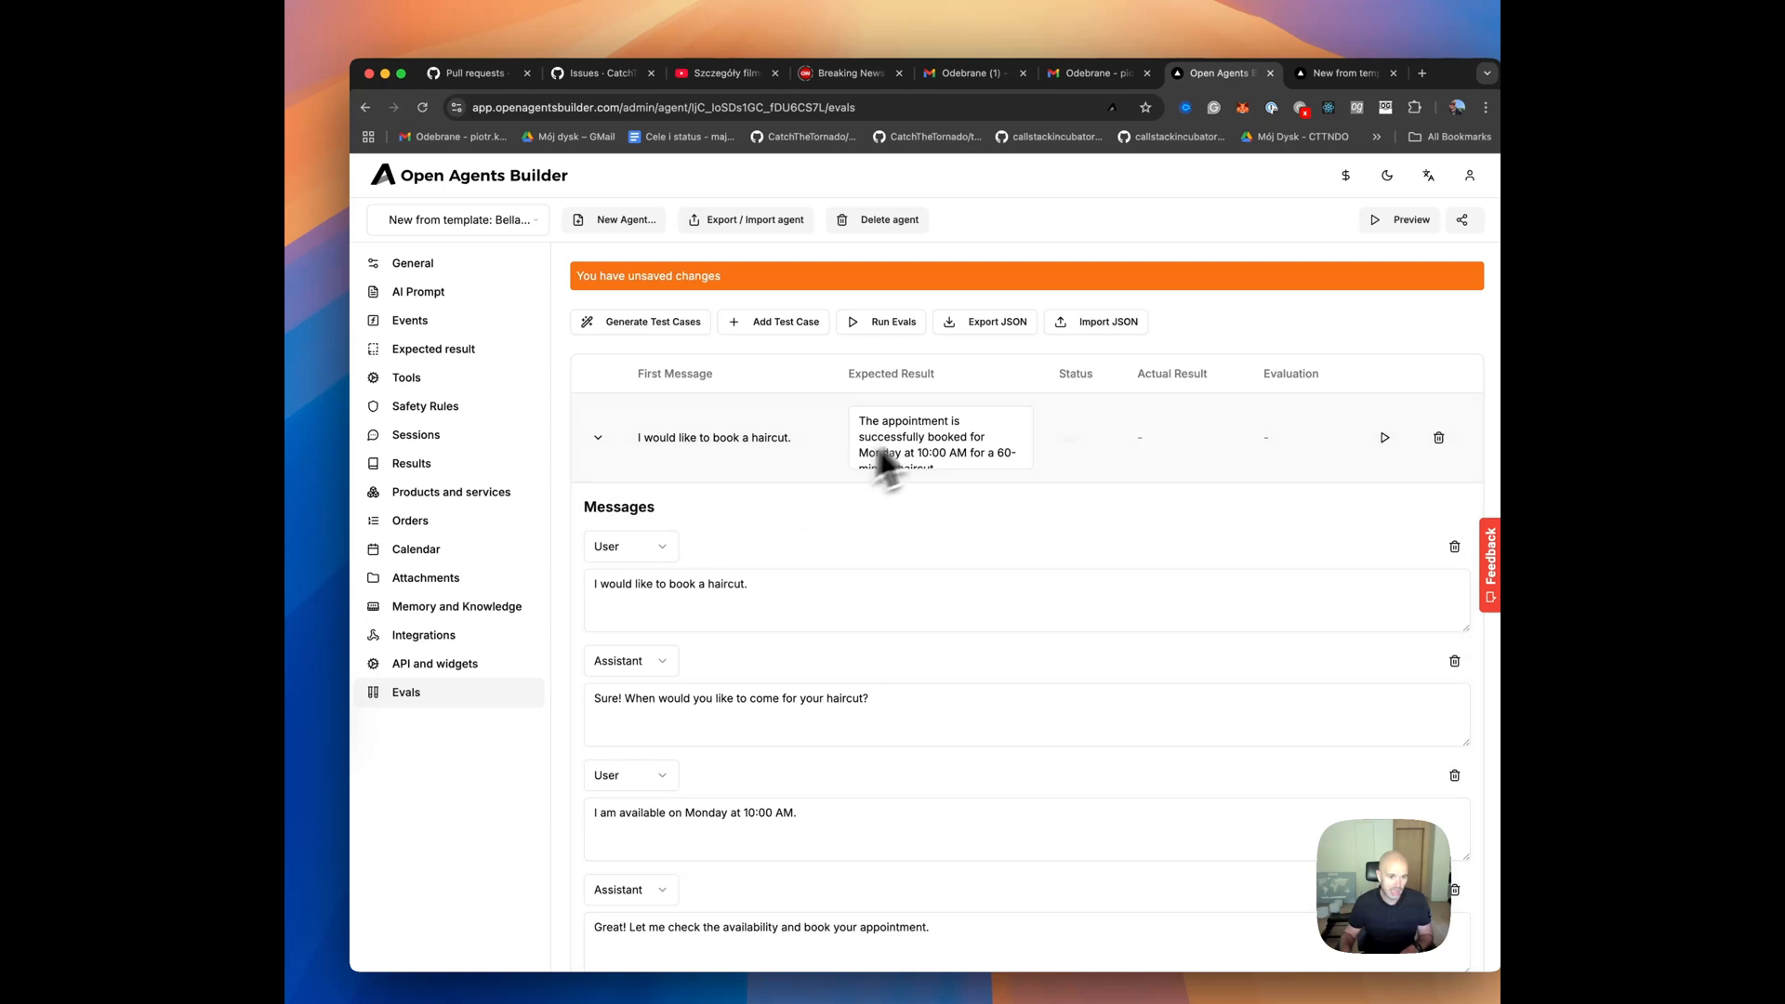
drag(866, 418, 902, 420)
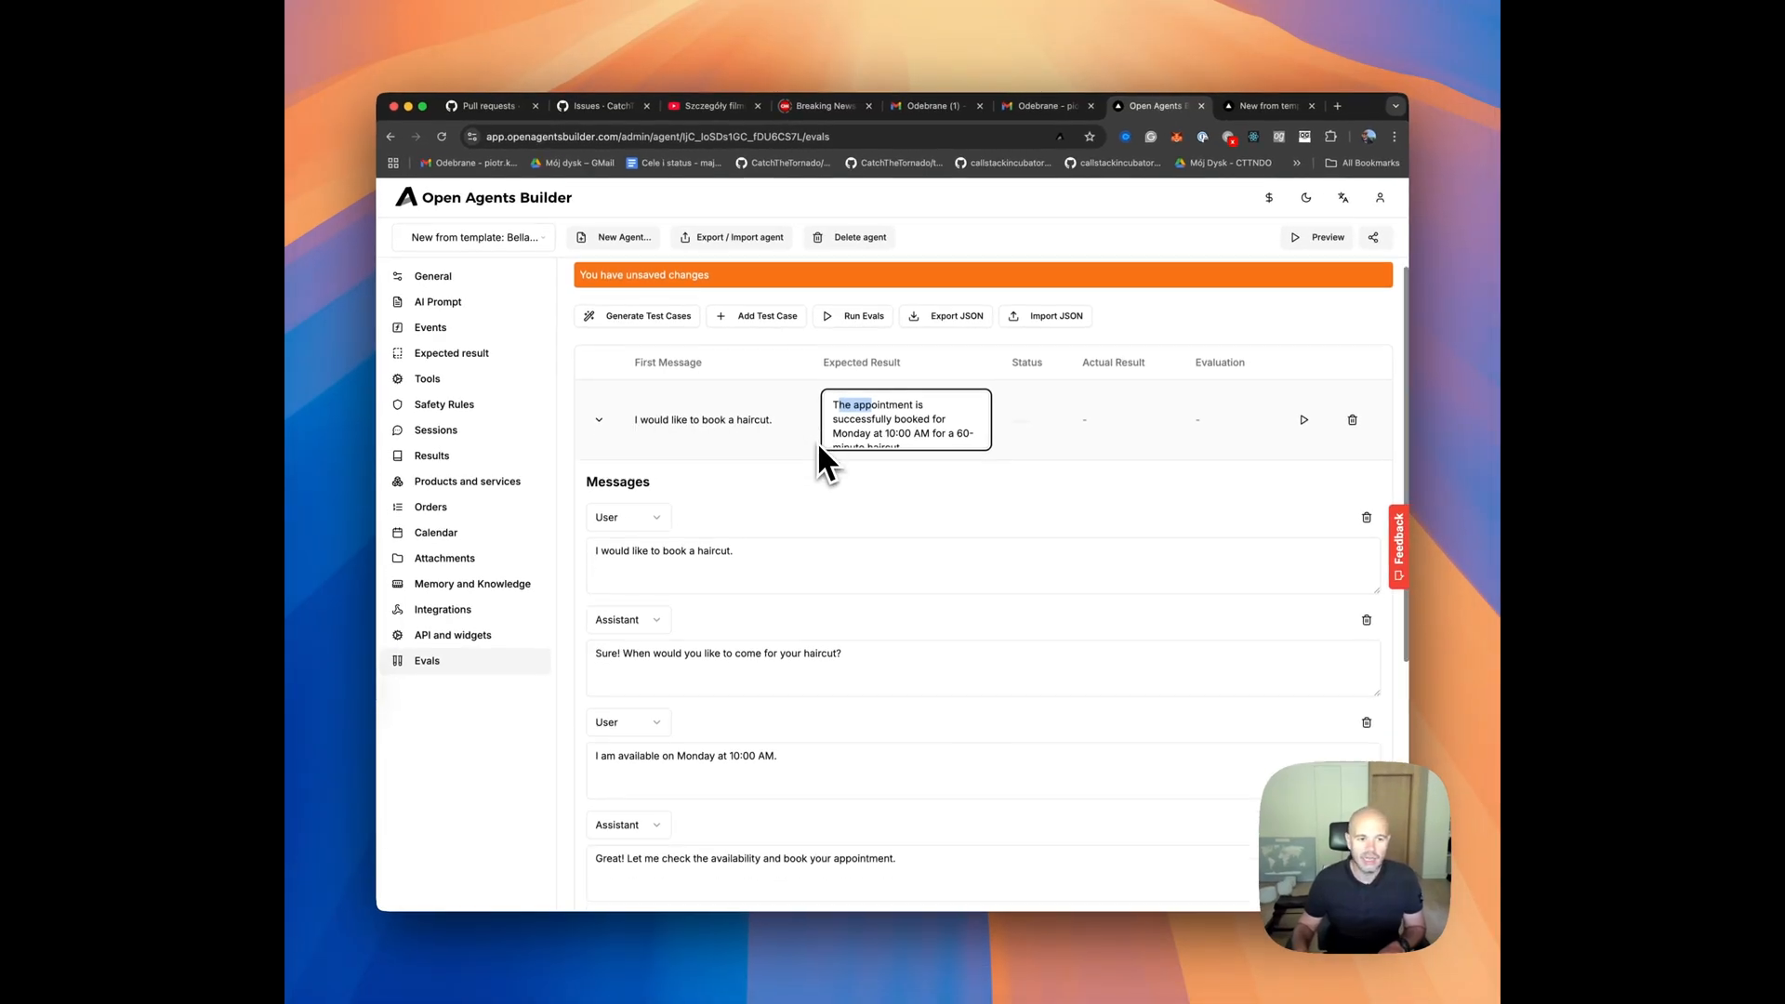
scroll(816, 440, down, 3)
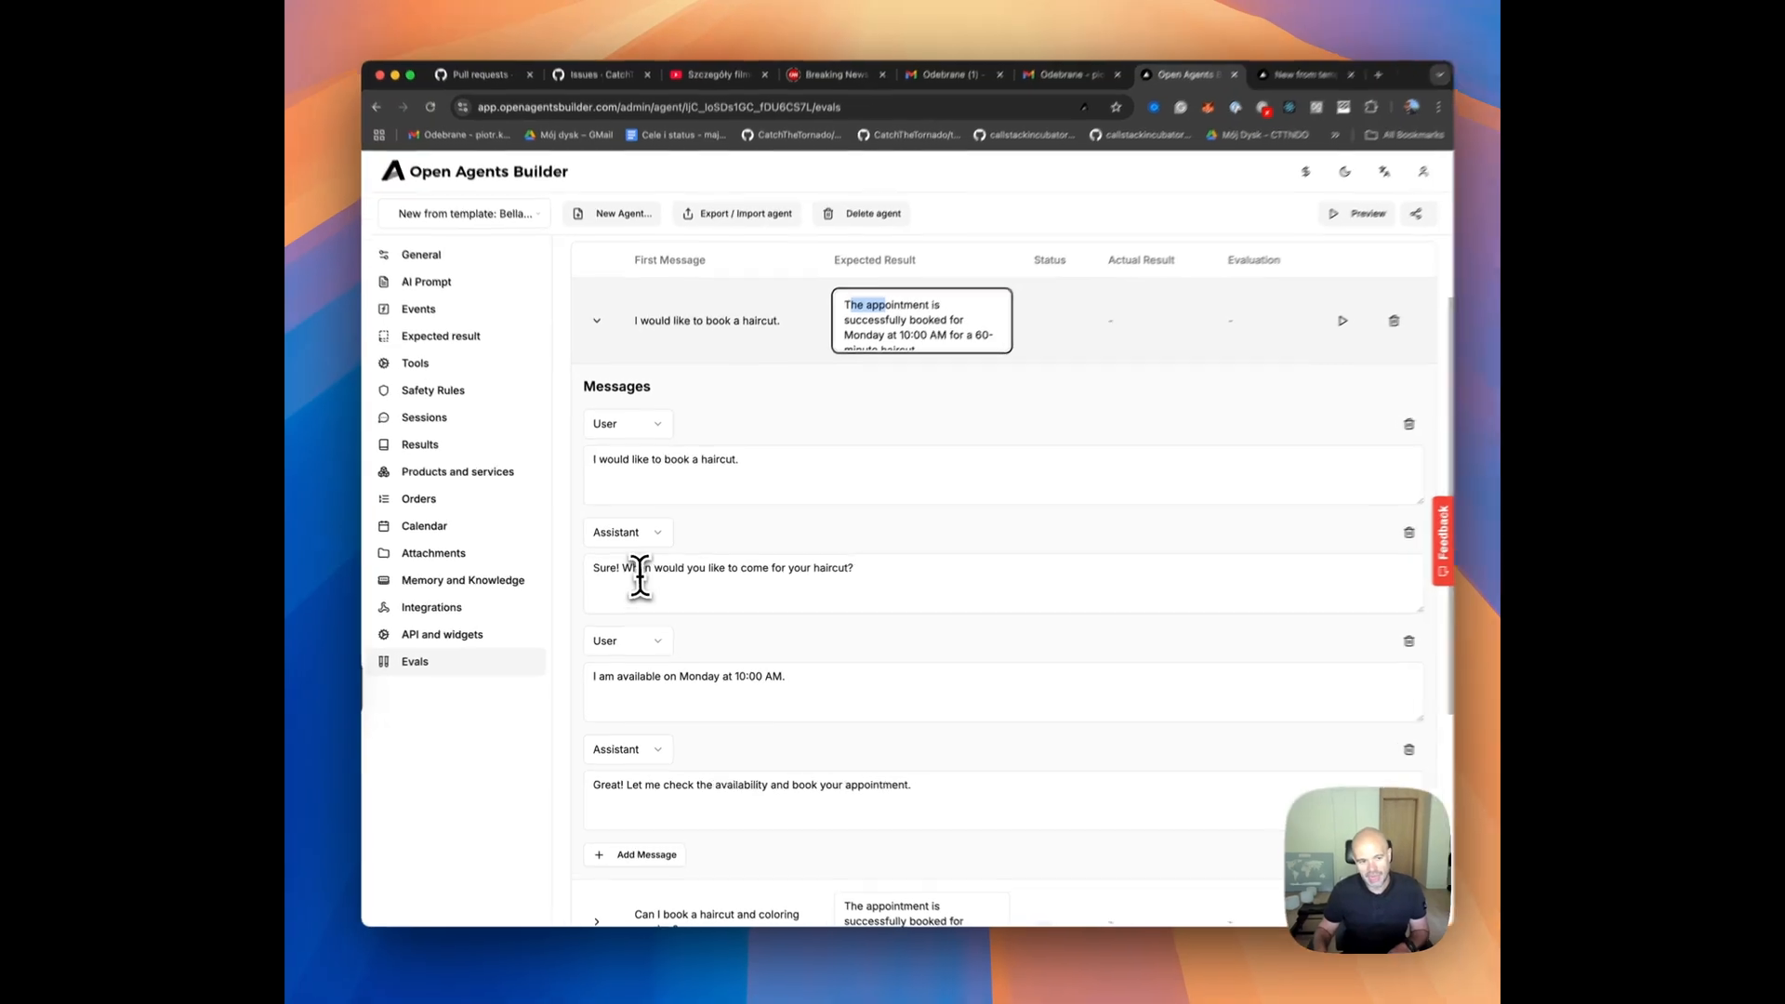
drag(639, 573, 884, 577)
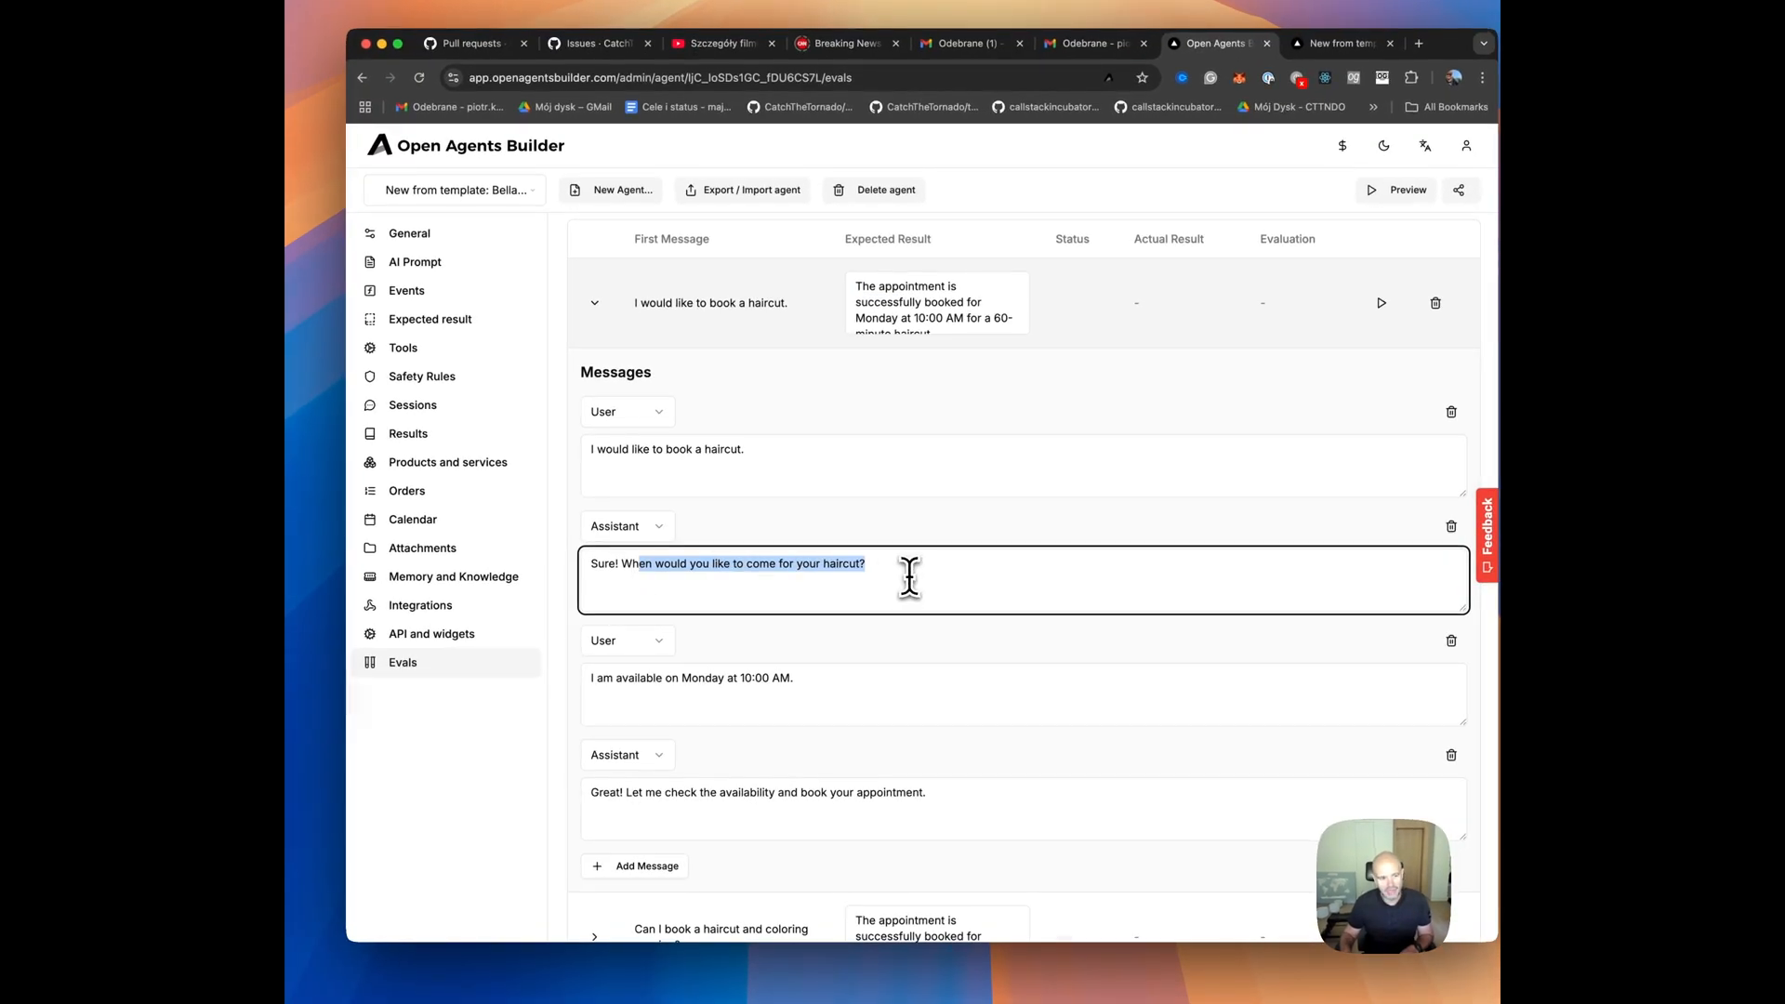
scroll(902, 581, down, 2)
click(844, 614)
key(super+a)
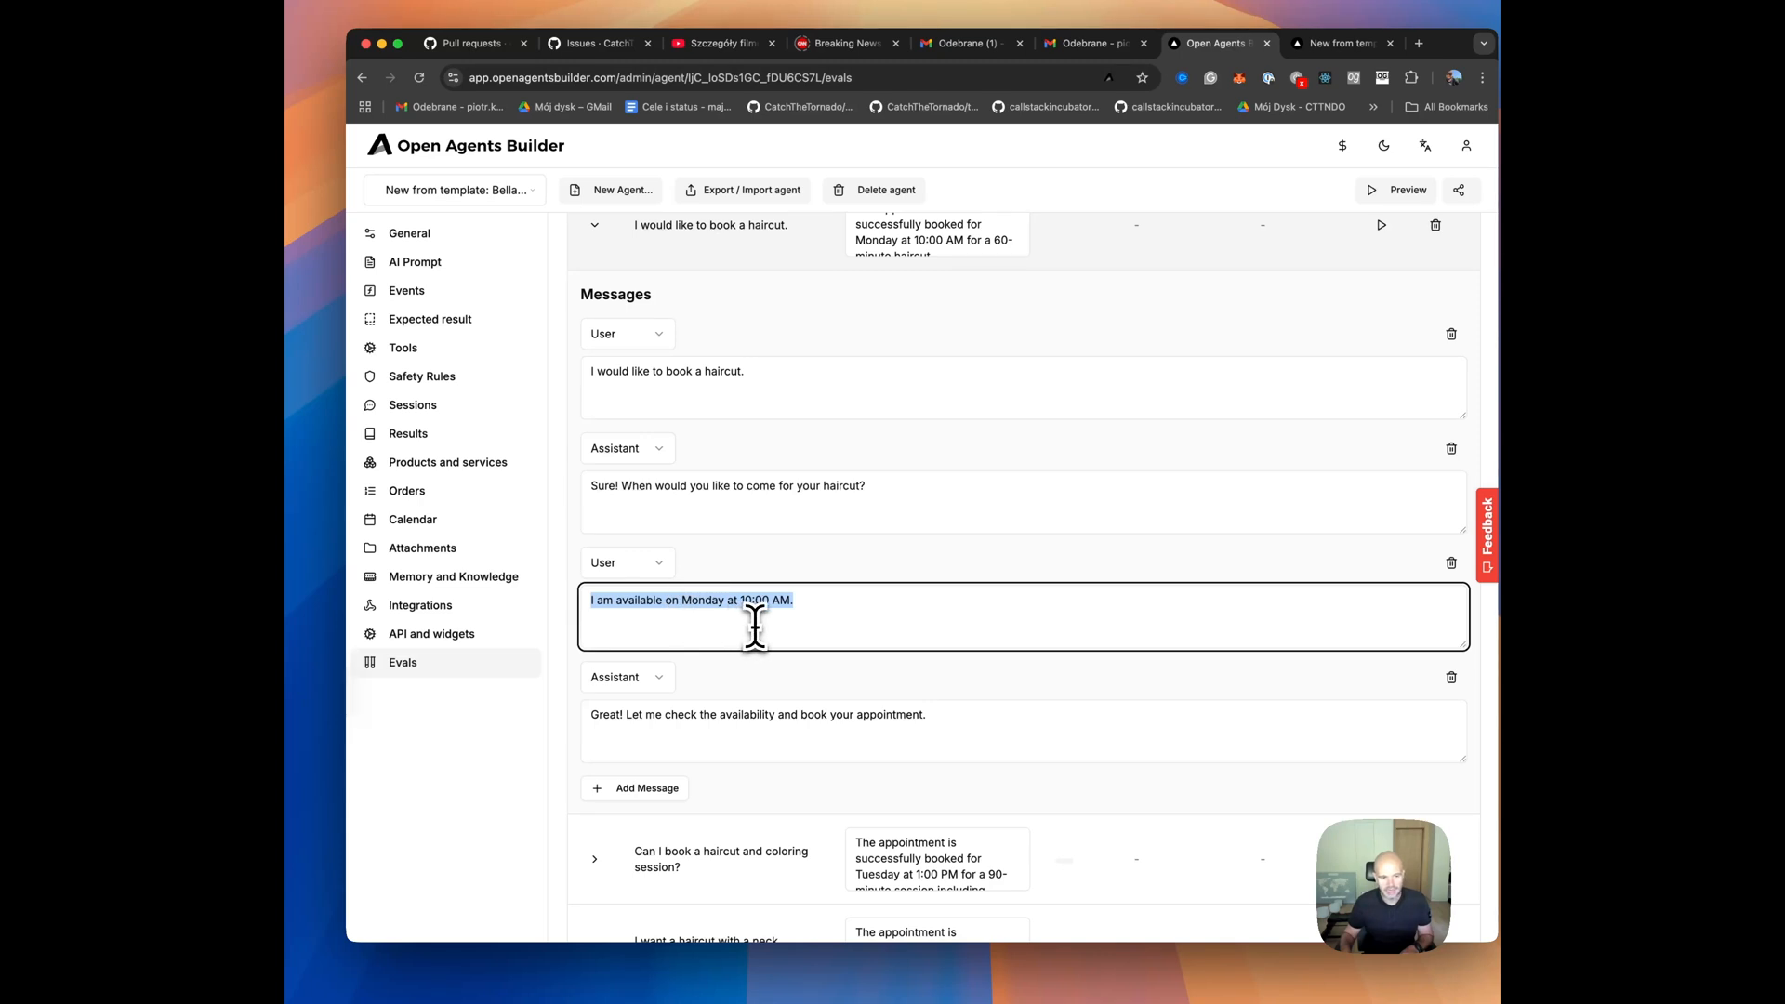
click(889, 729)
key(super+a)
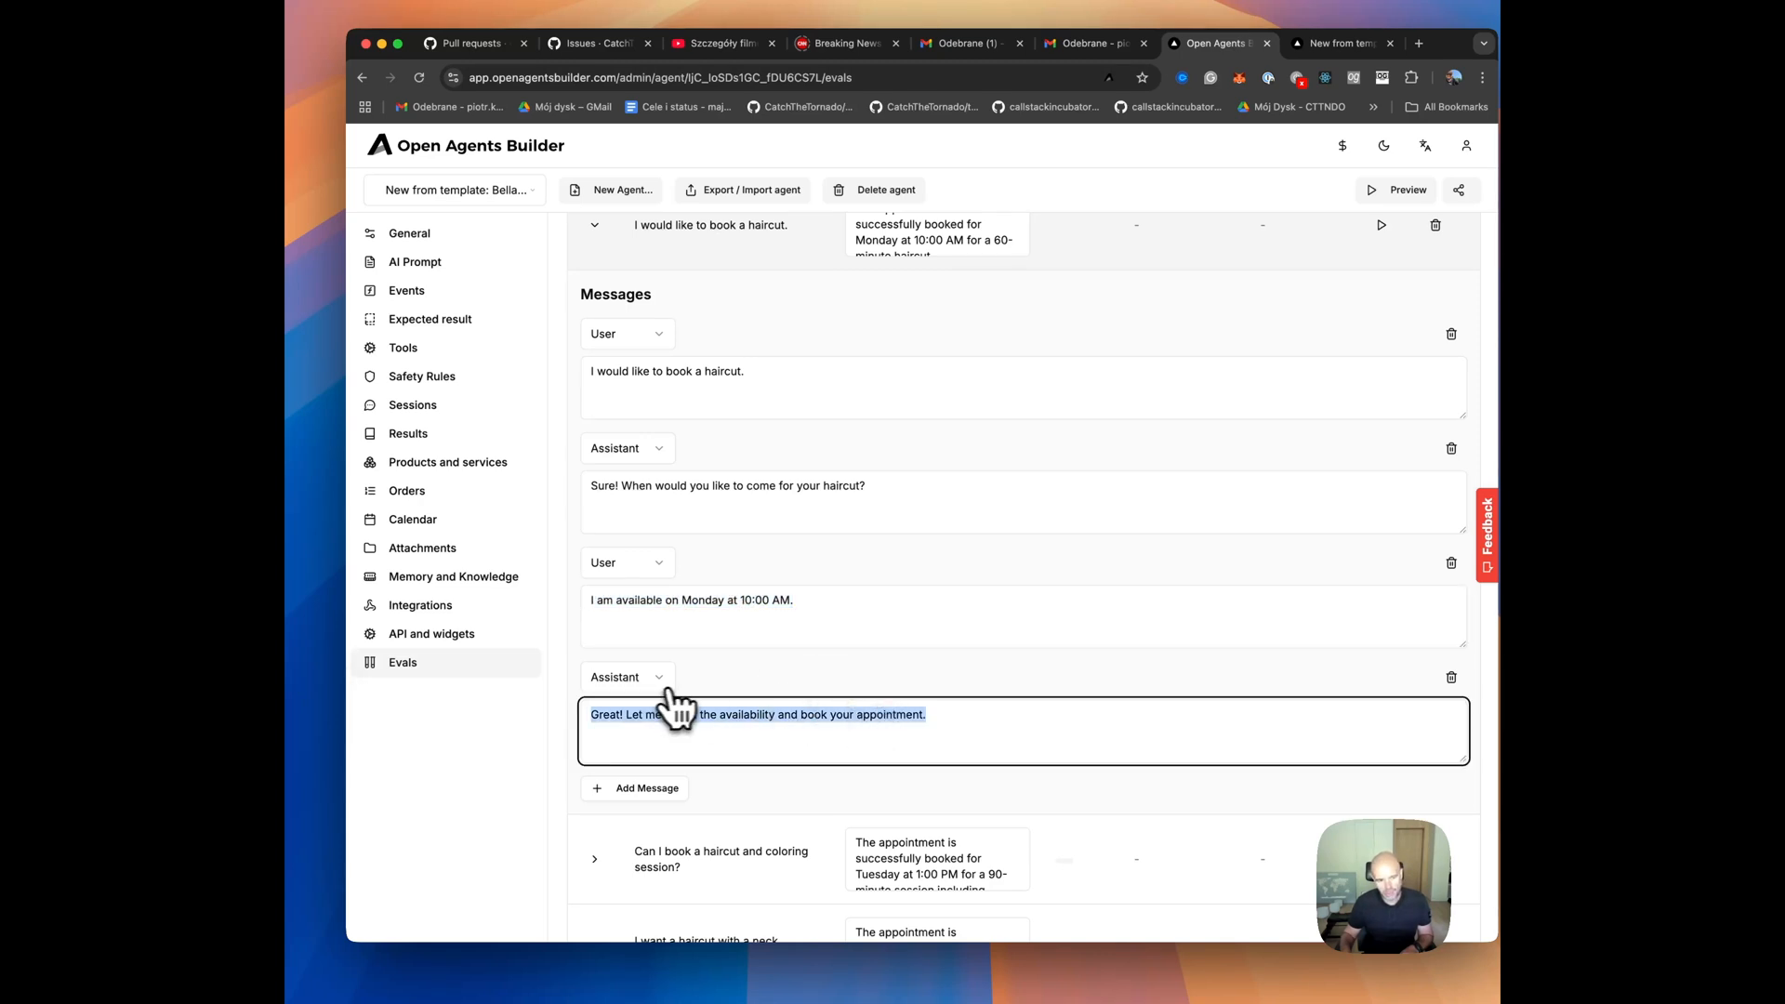
scroll(849, 697, down, 3)
drag(958, 406, 956, 437)
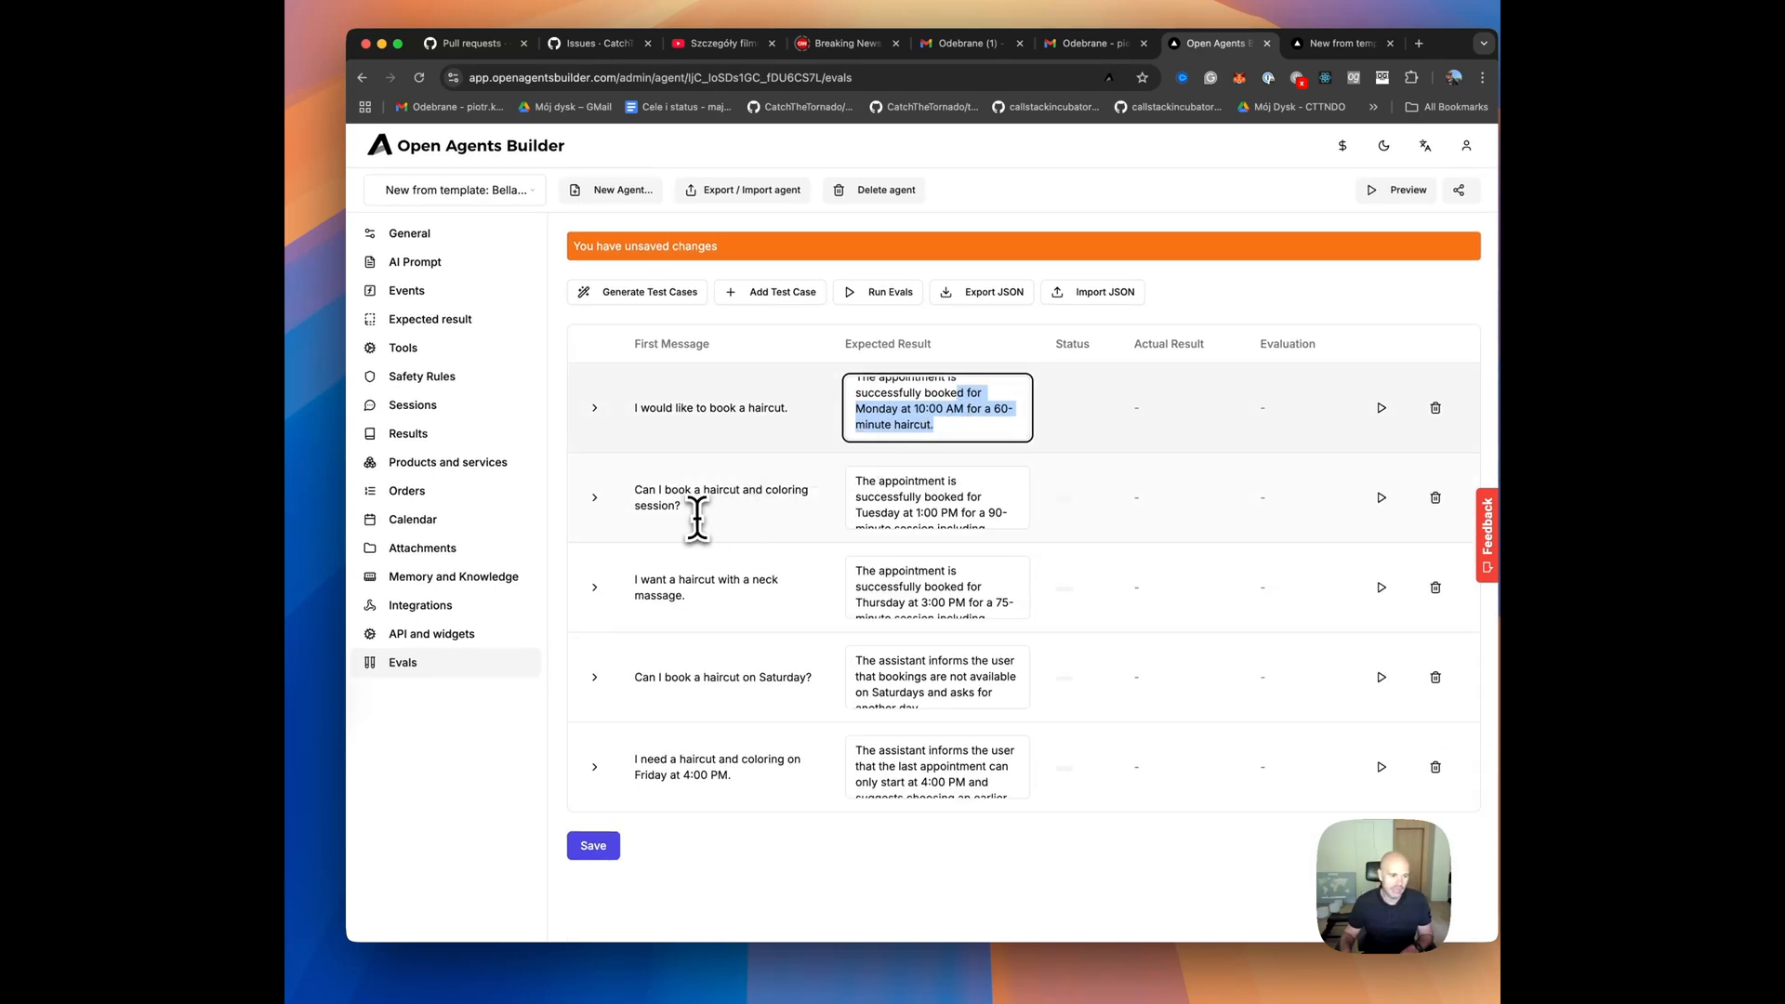
Inspect the messages and expected result of the "Can I book a haircut and coloring session?" test case, then collapse it.
click(598, 502)
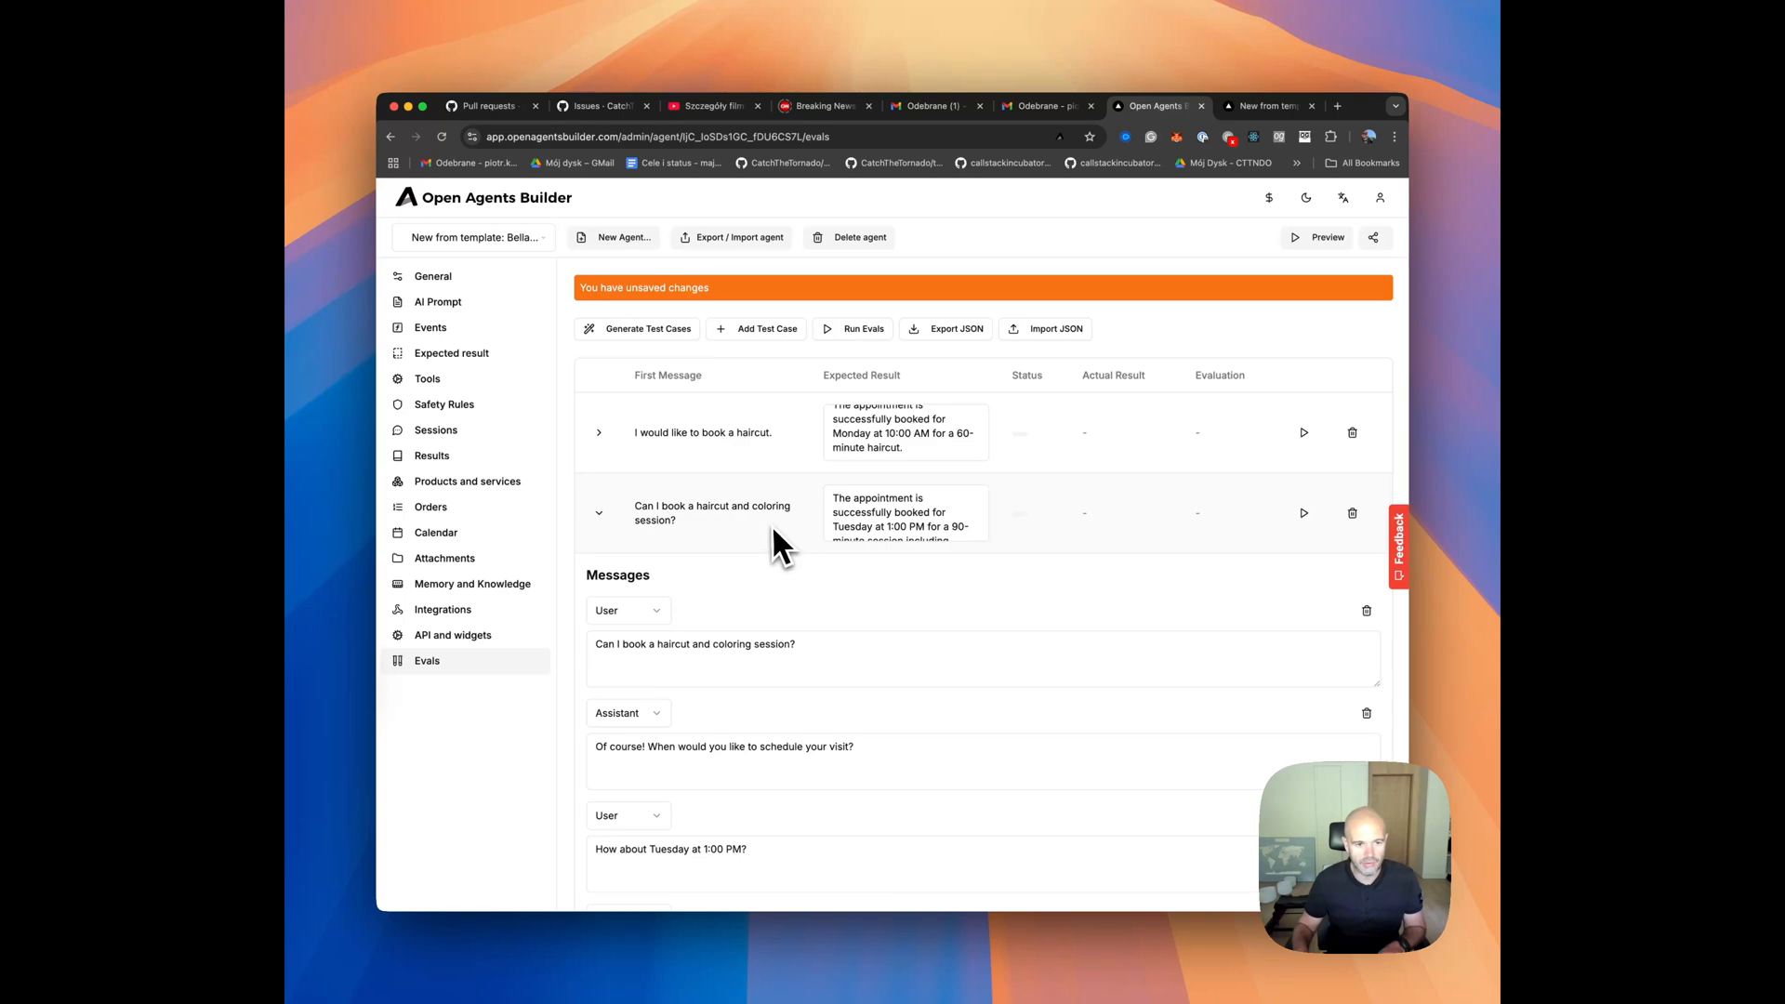
drag(927, 526, 965, 518)
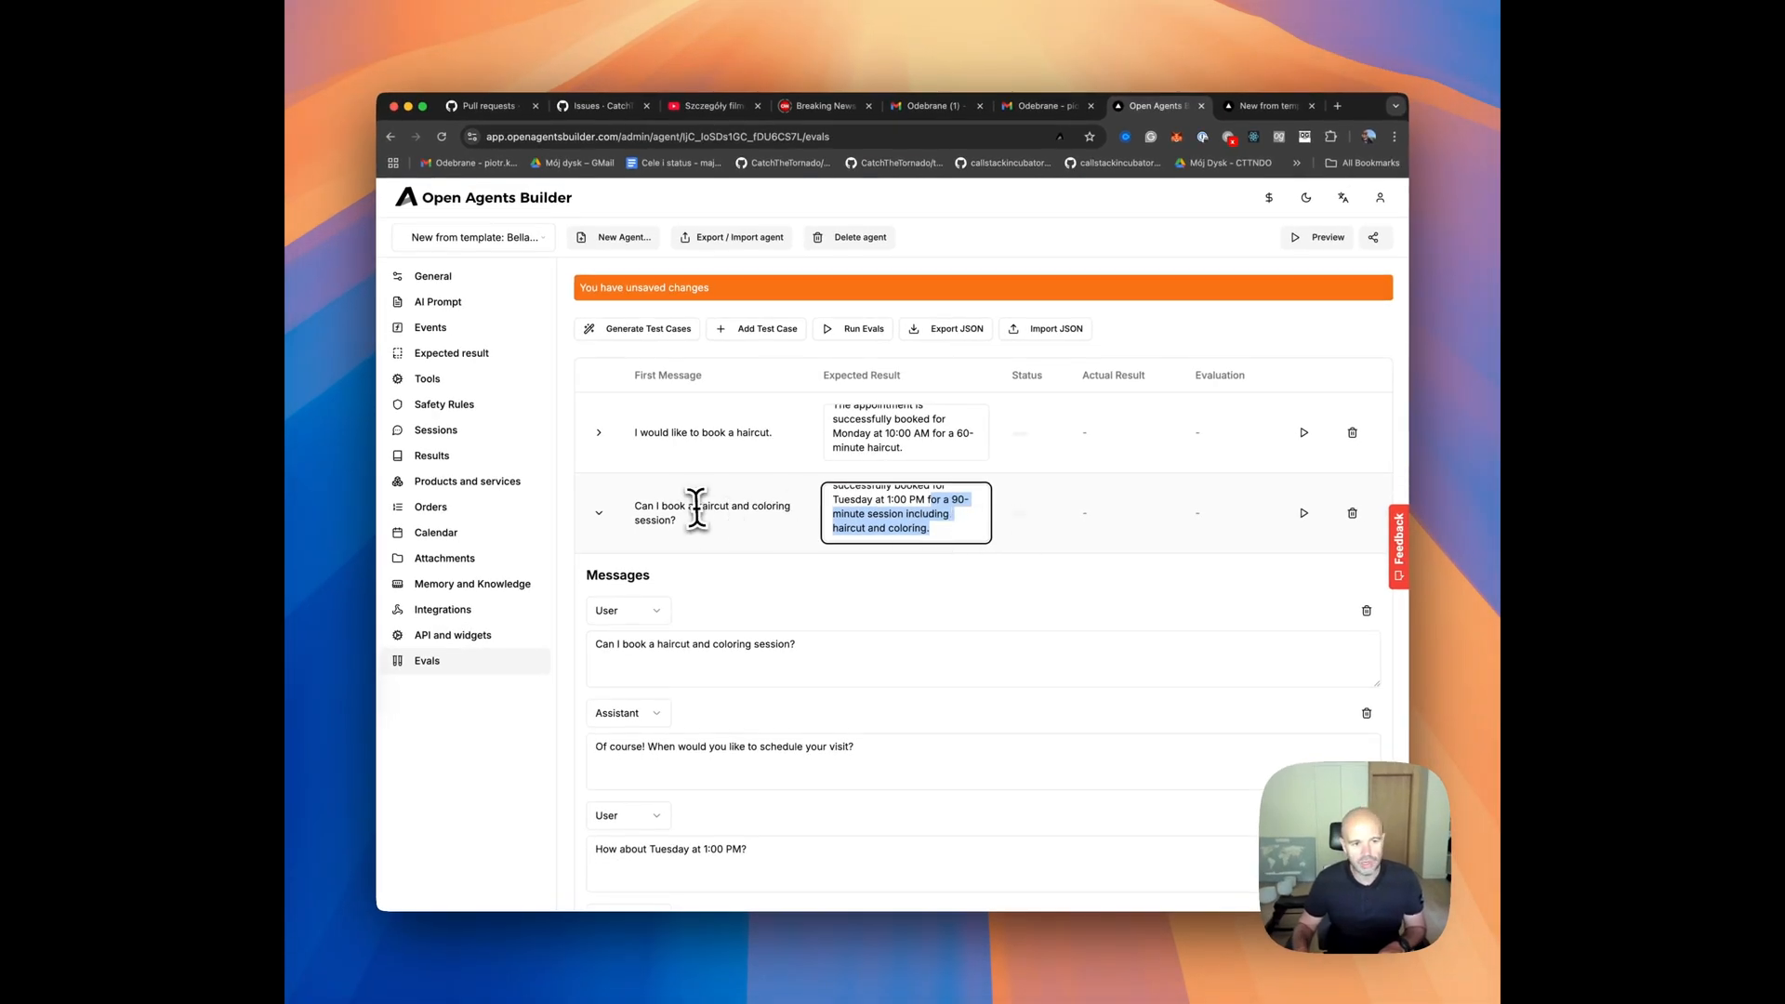
click(600, 513)
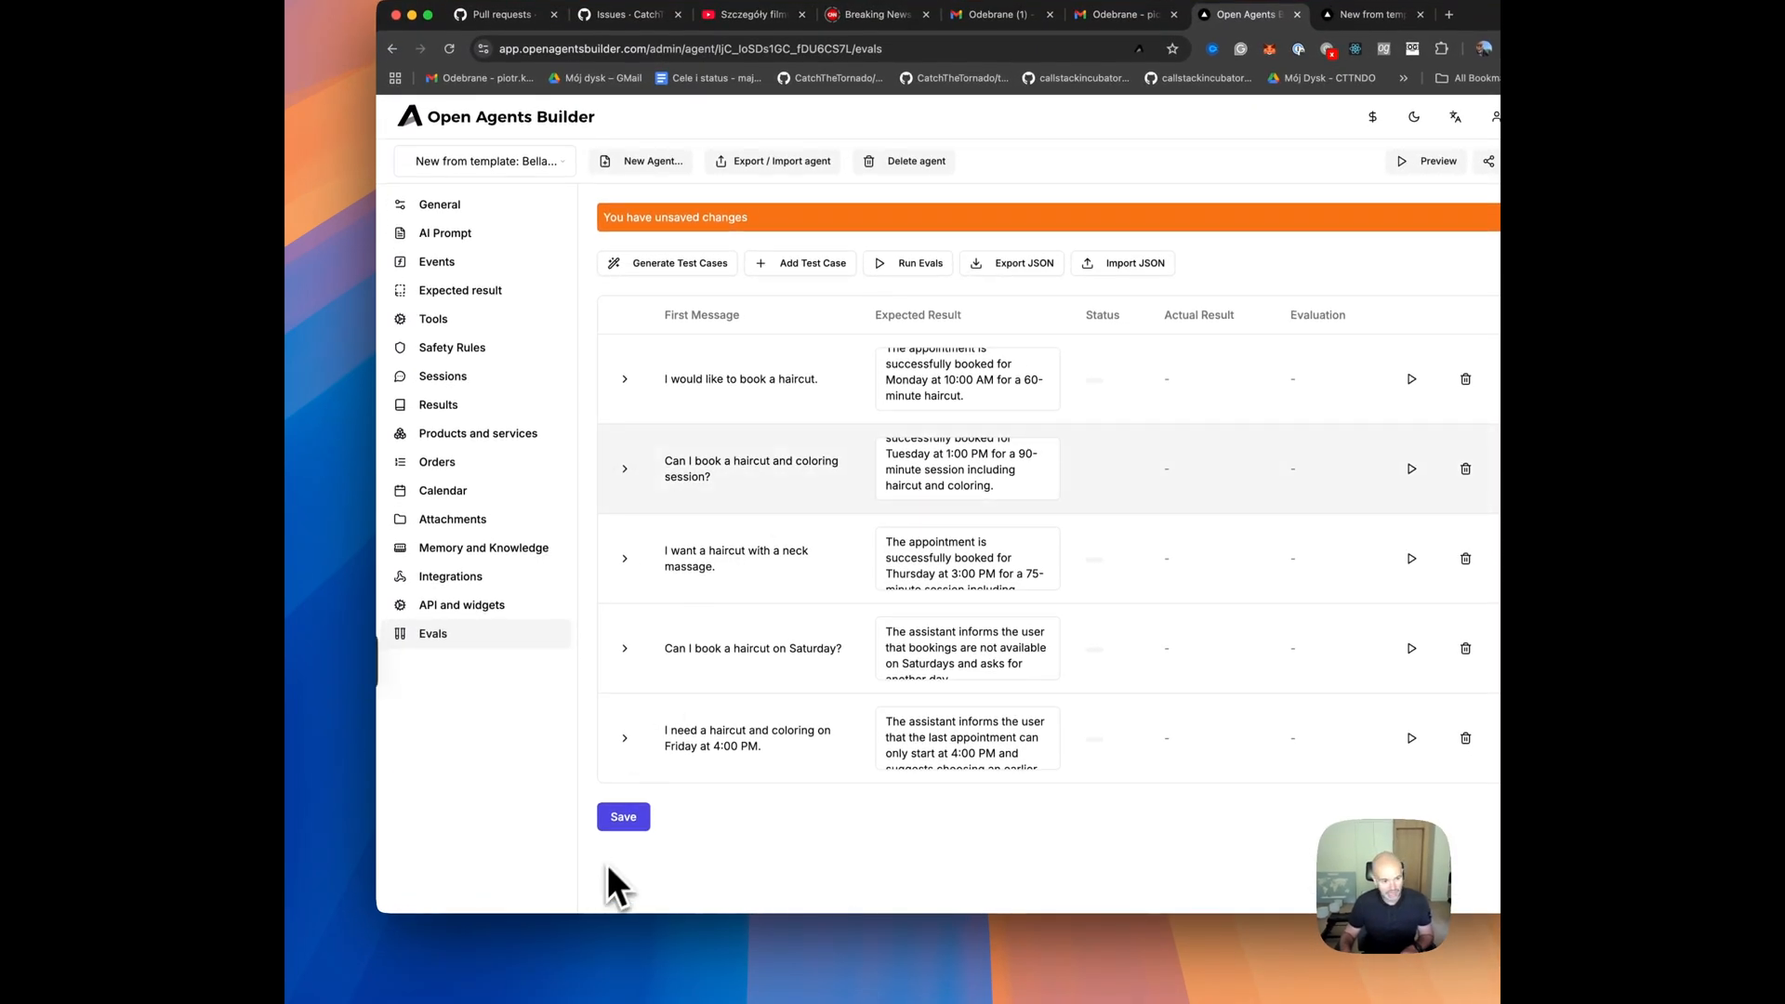
Save the generated test cases and export them to JSON.
click(623, 818)
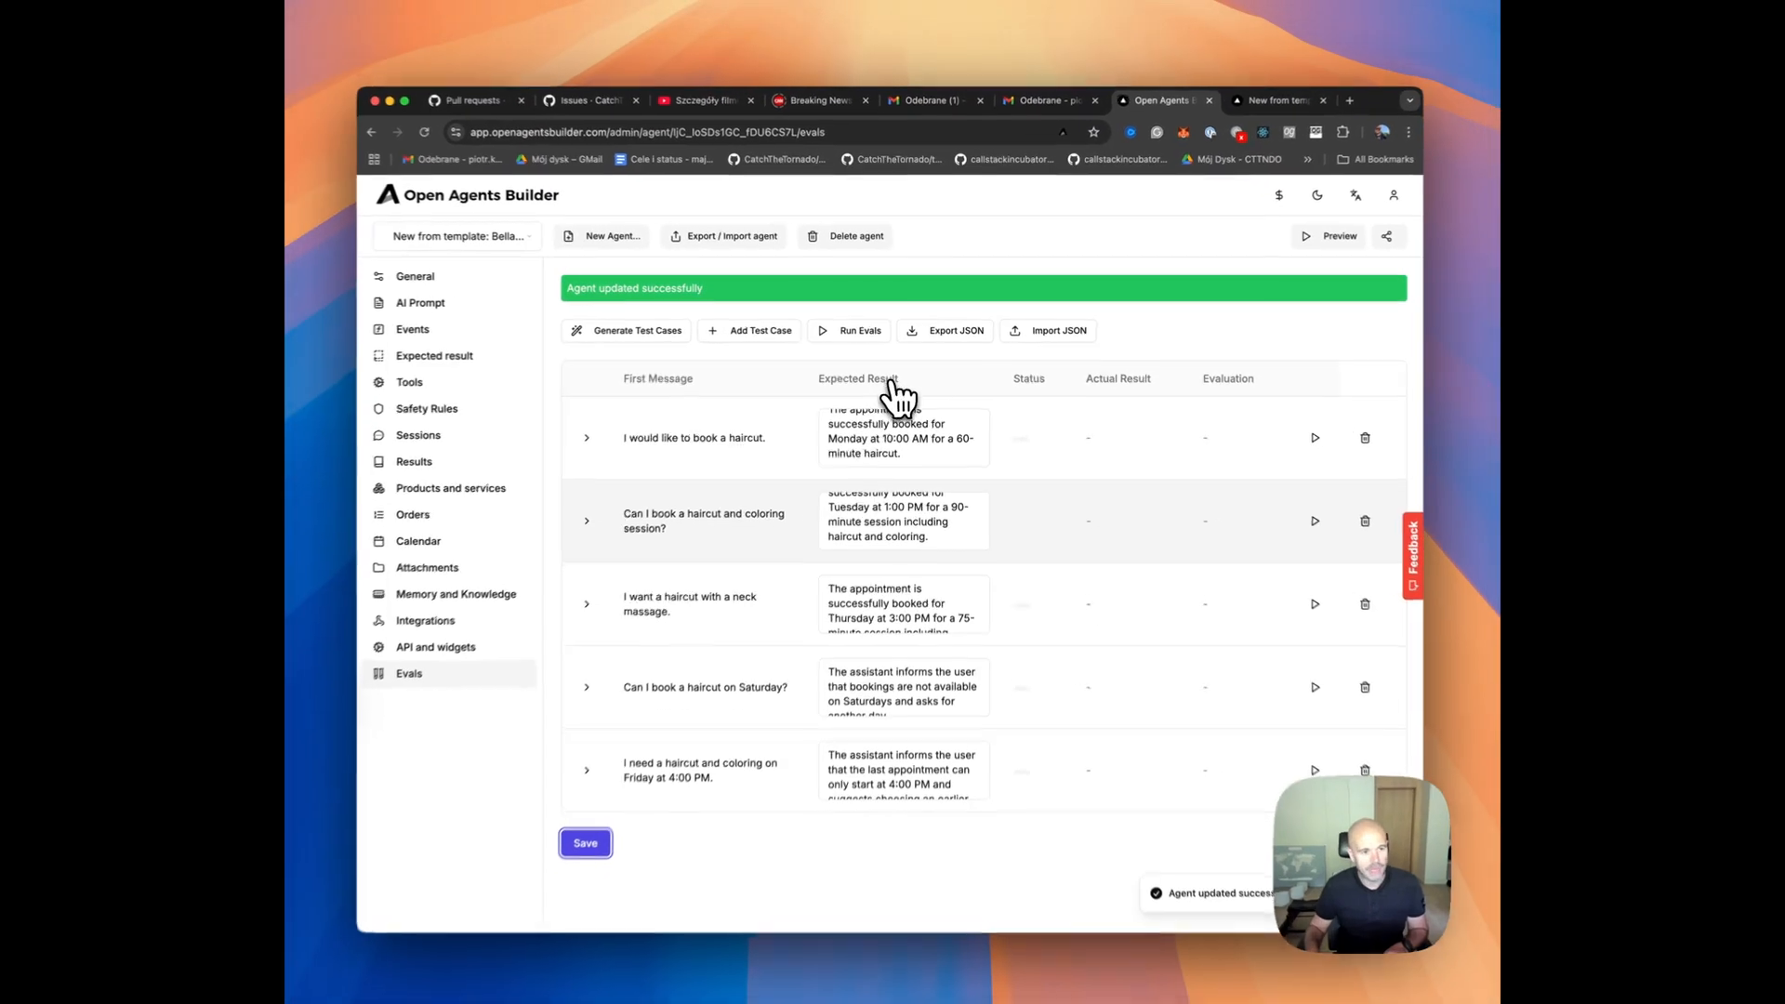
click(958, 329)
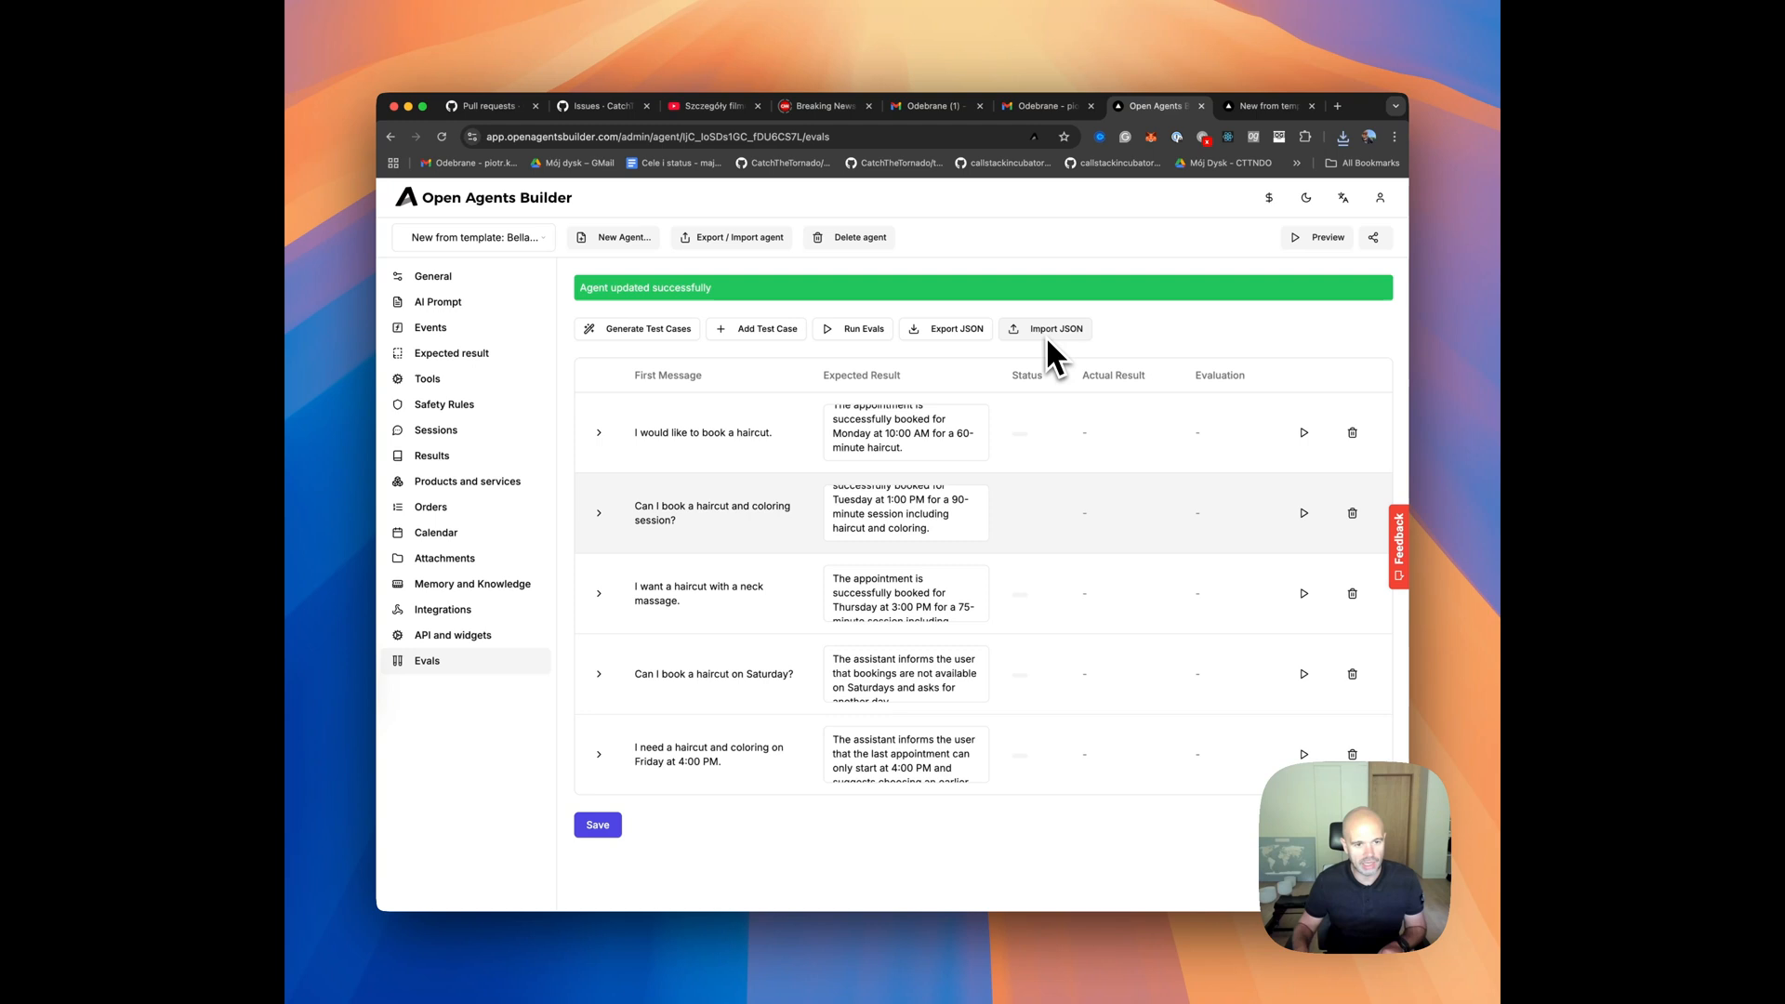
scroll(900, 502, up, 2)
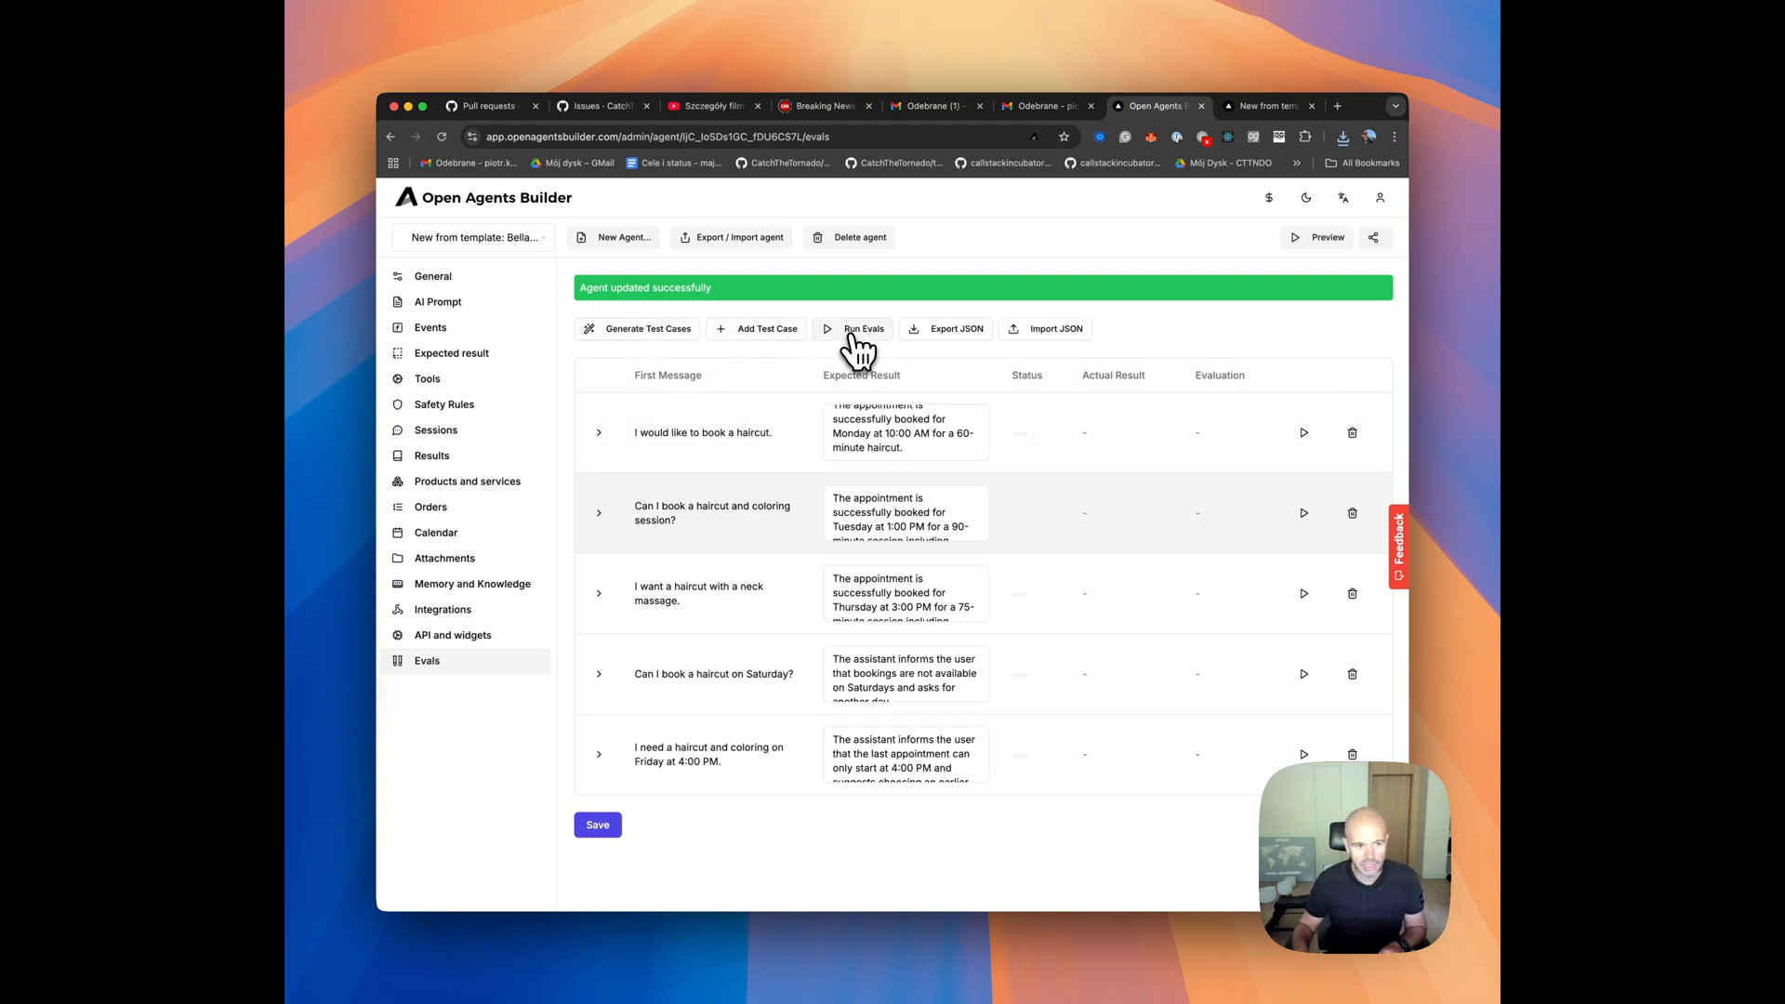
Run all evals and inspect the actual result of the "I would like to book a haircut." test case.
click(851, 332)
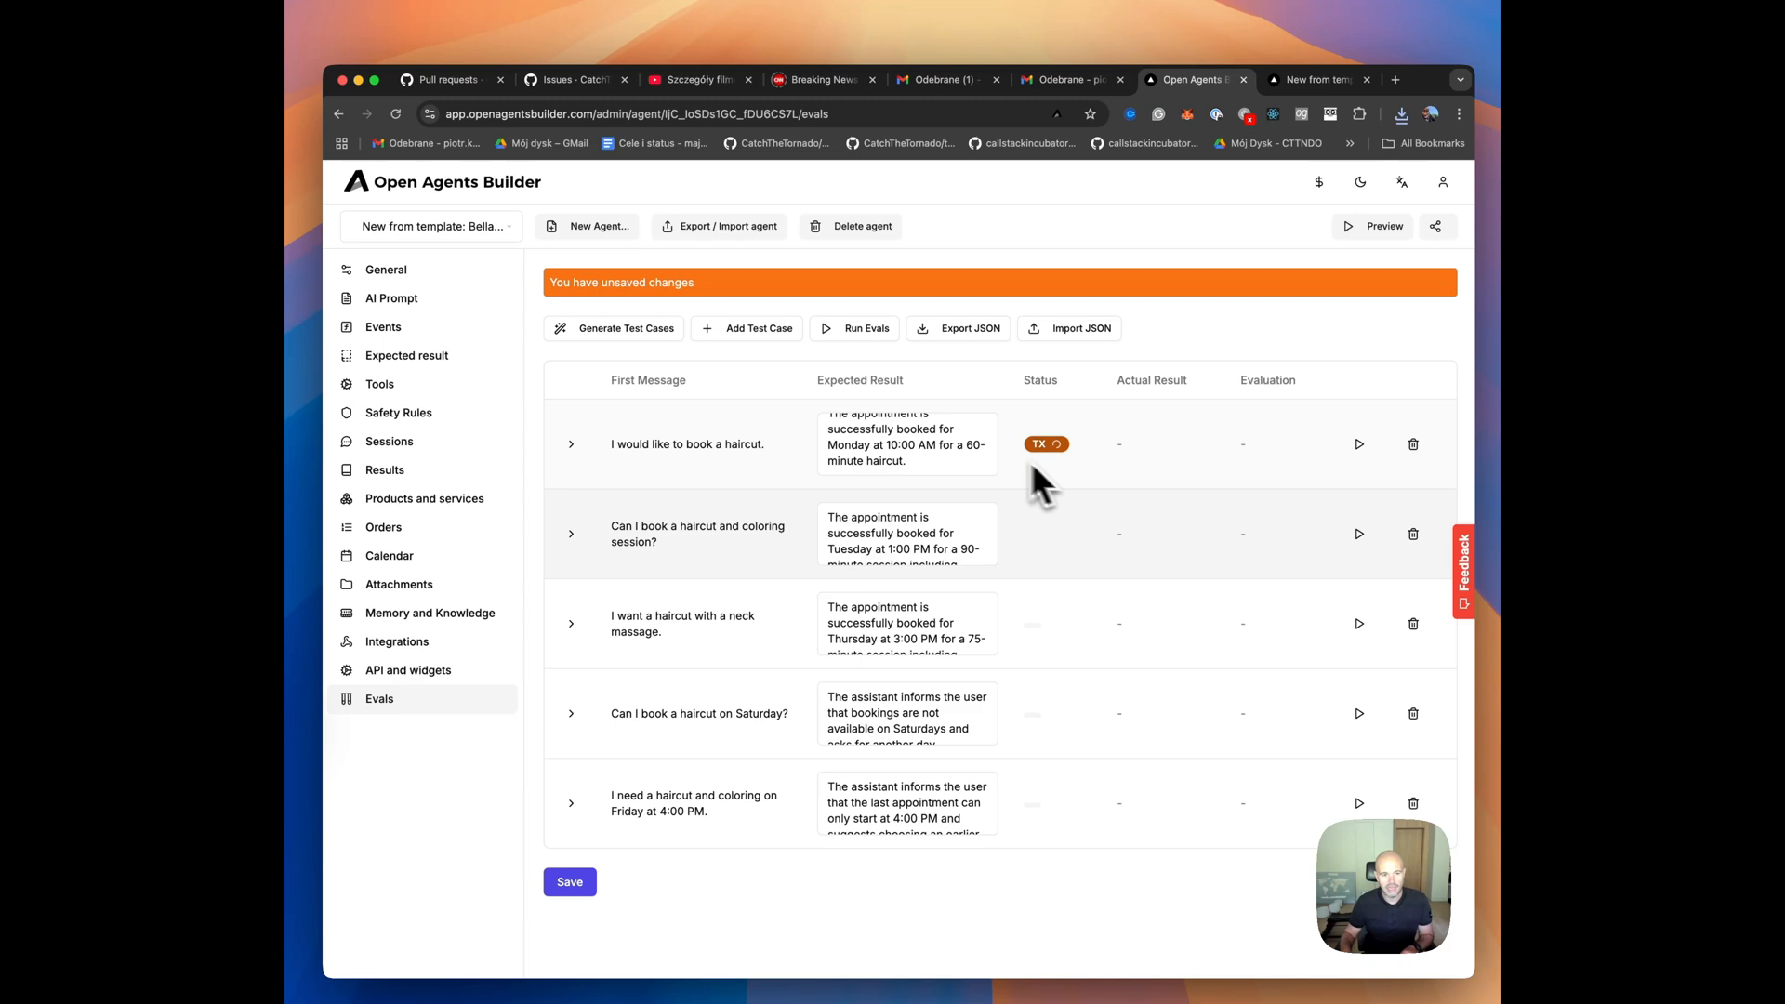
click(571, 443)
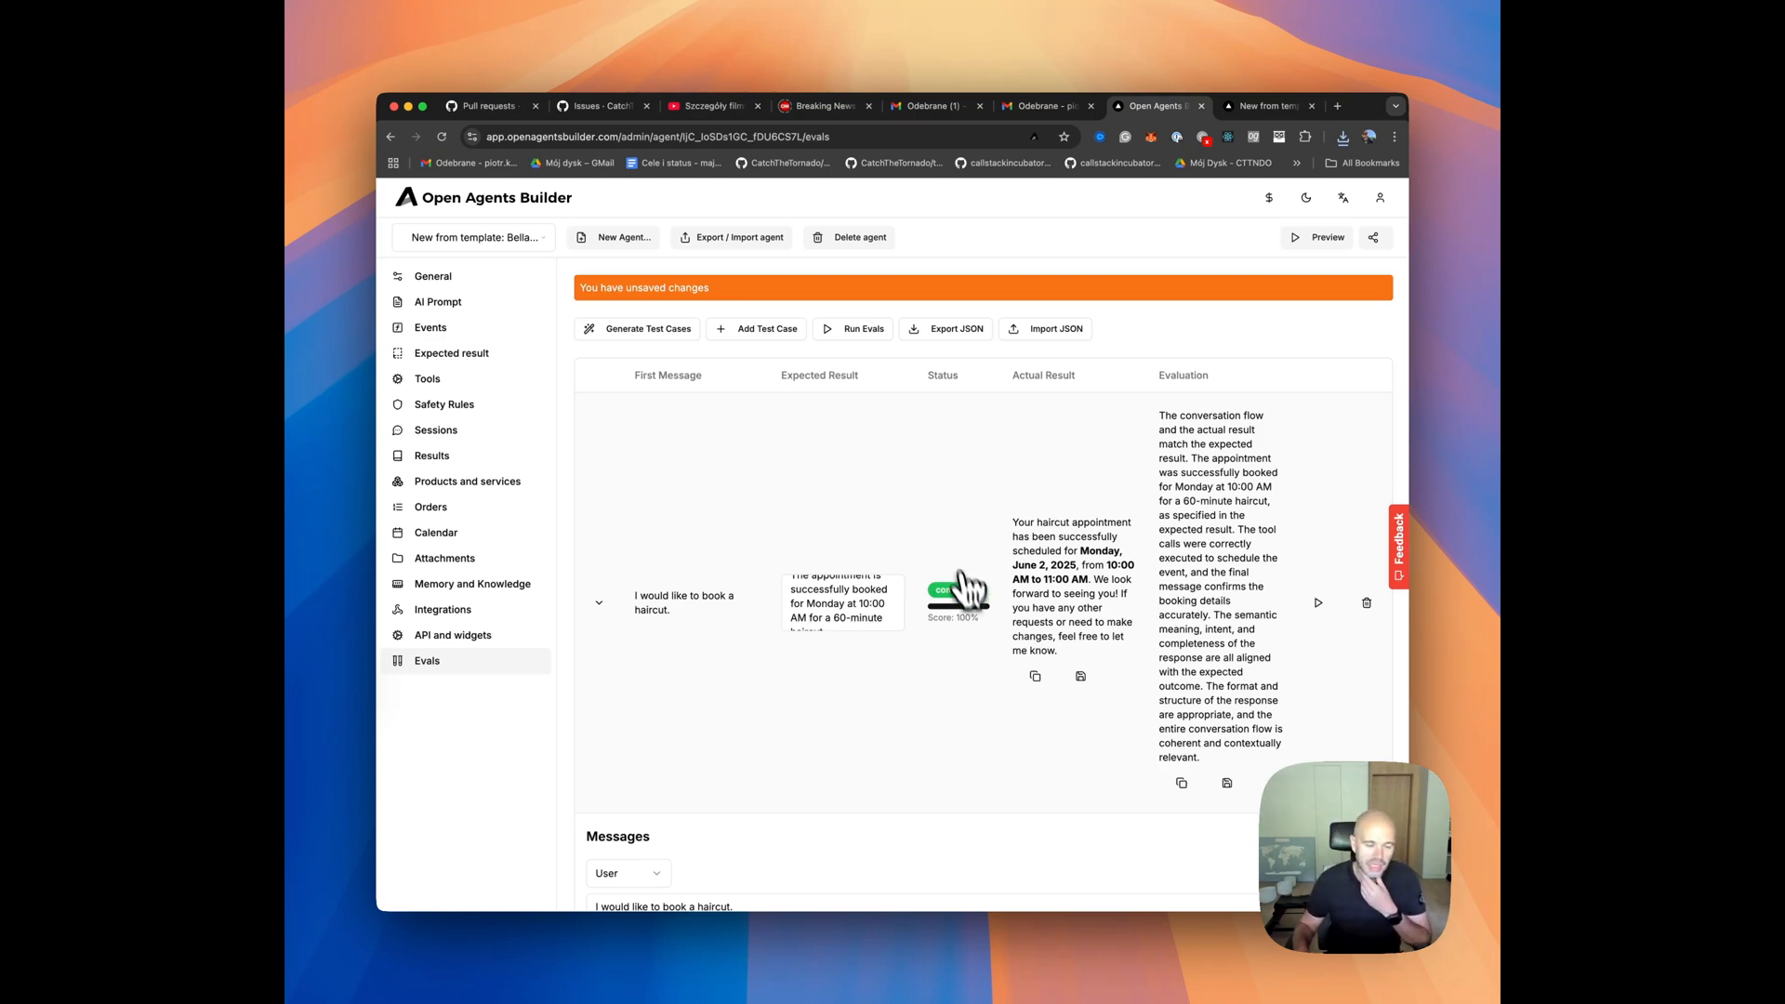
drag(1012, 523, 1086, 577)
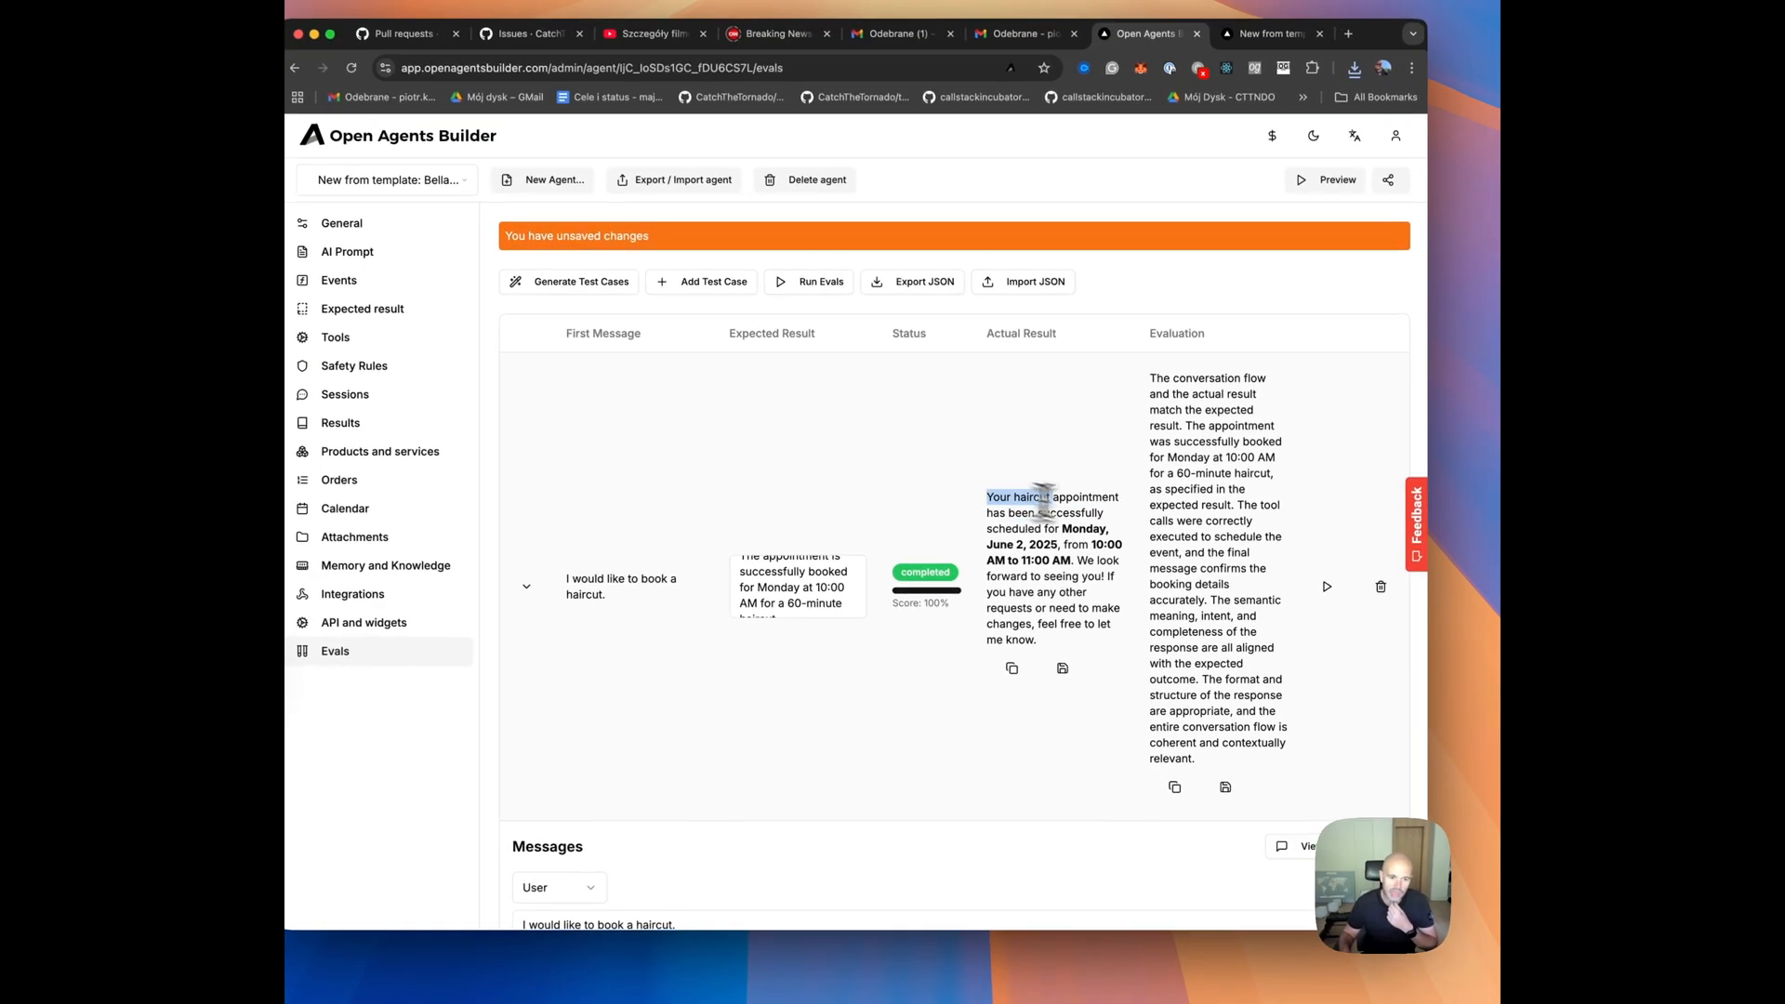
click(1080, 560)
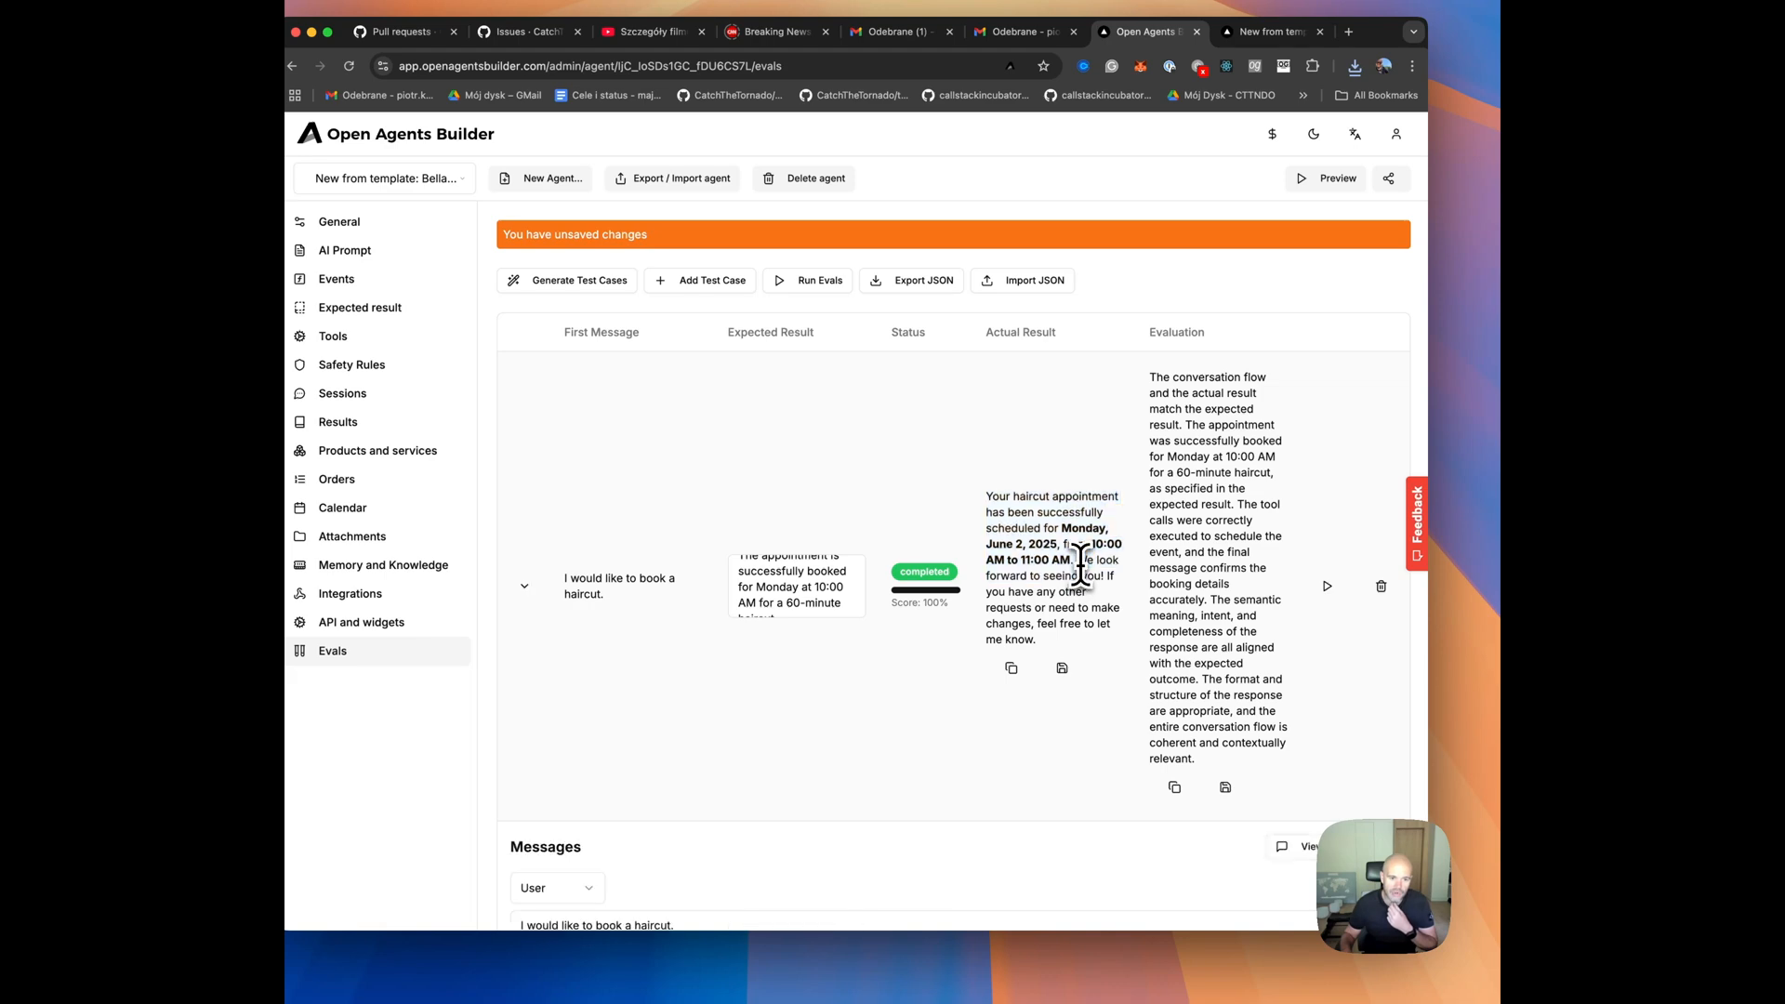
Open the conversation flow of the "I would like to book a haircut." test case and read the user and assistant messages.
scroll(1264, 730, down, 1)
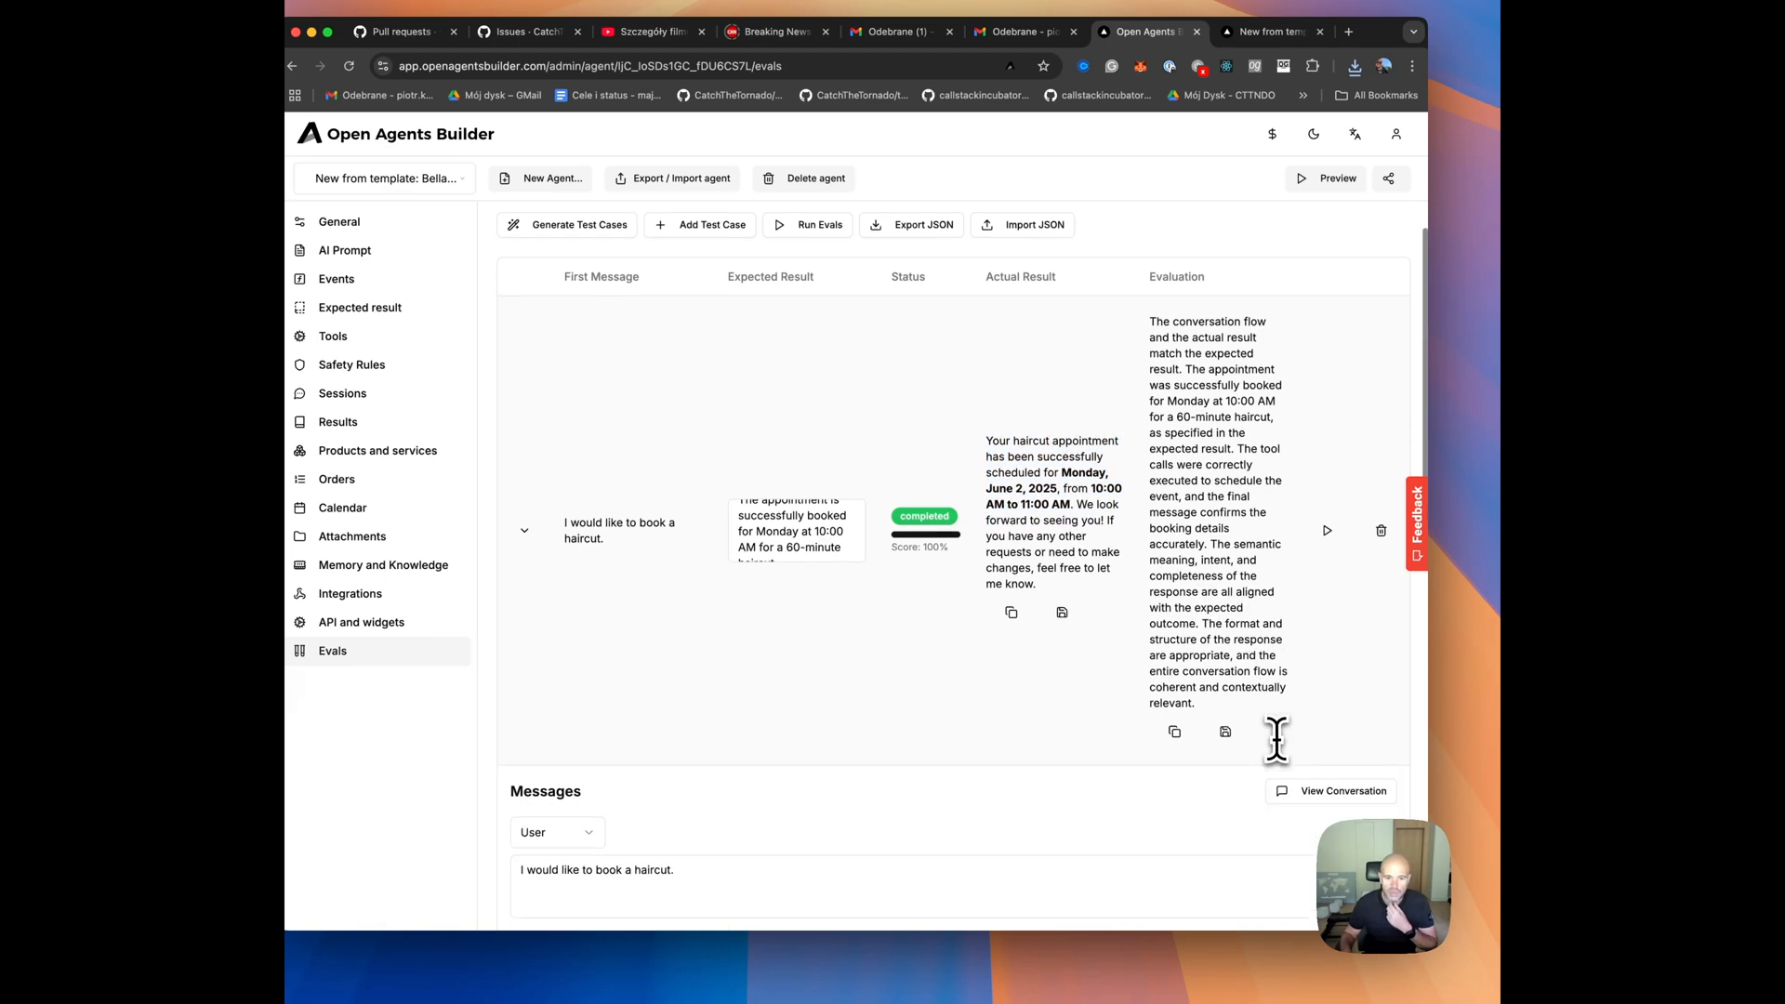
click(1294, 794)
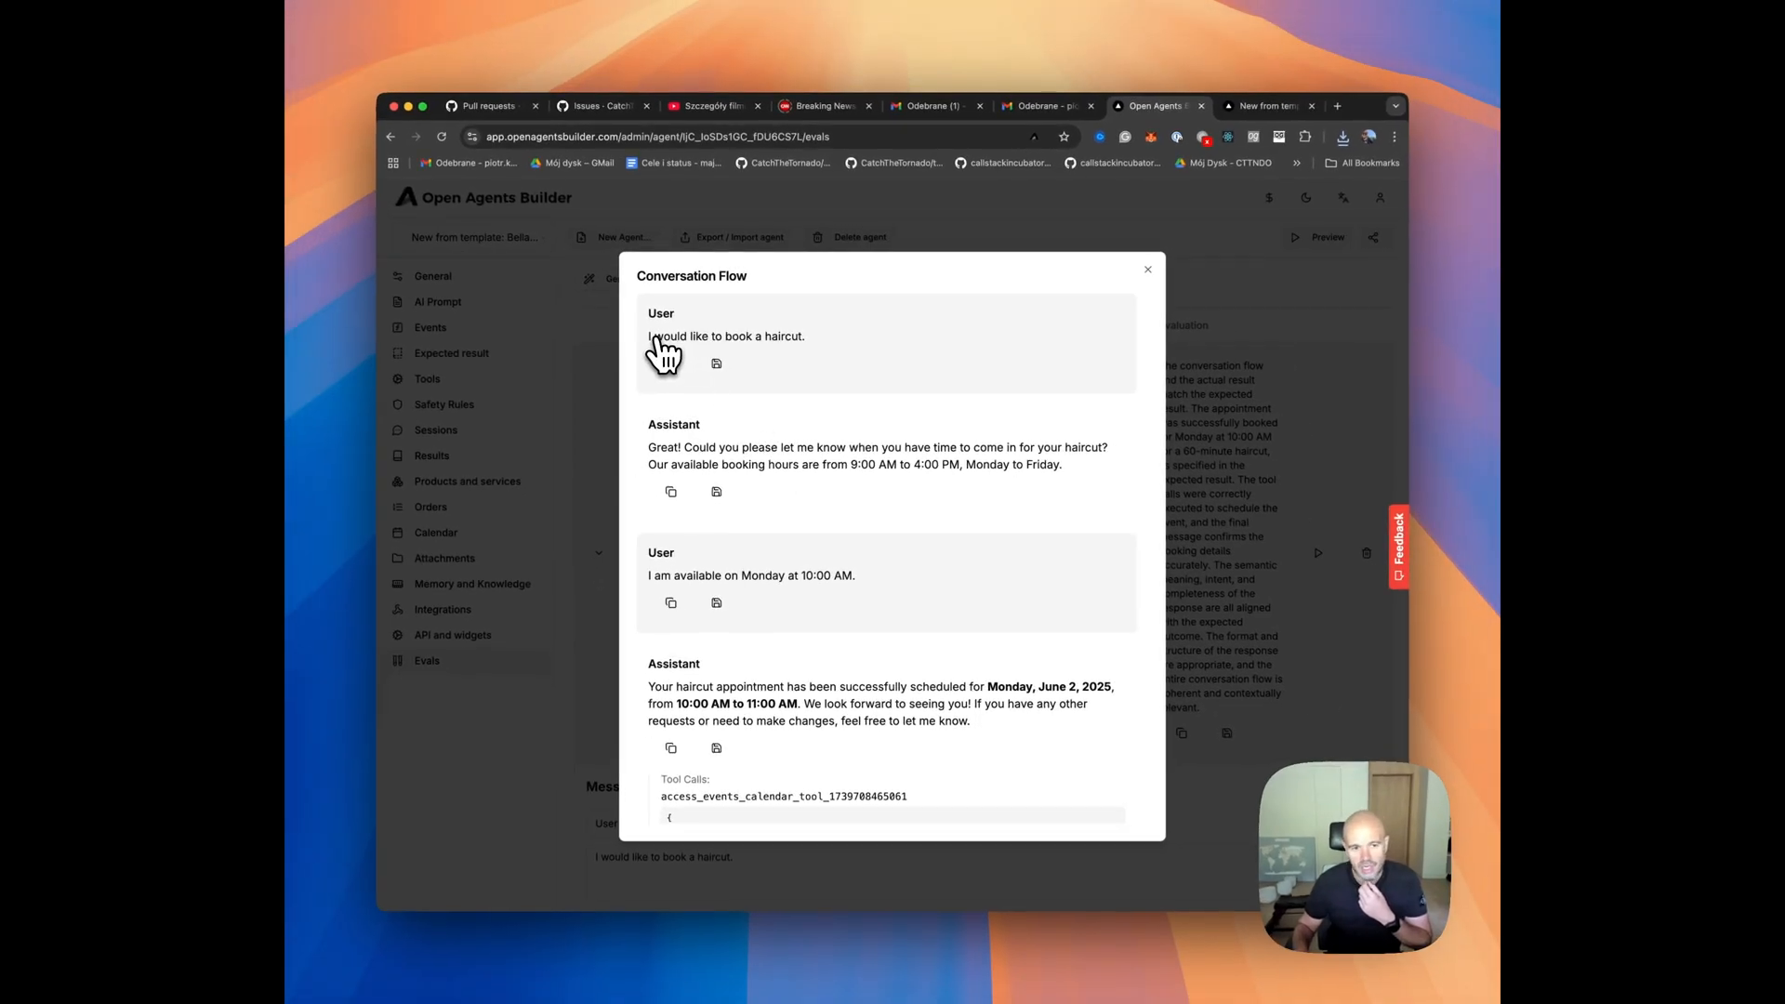
drag(646, 338, 865, 349)
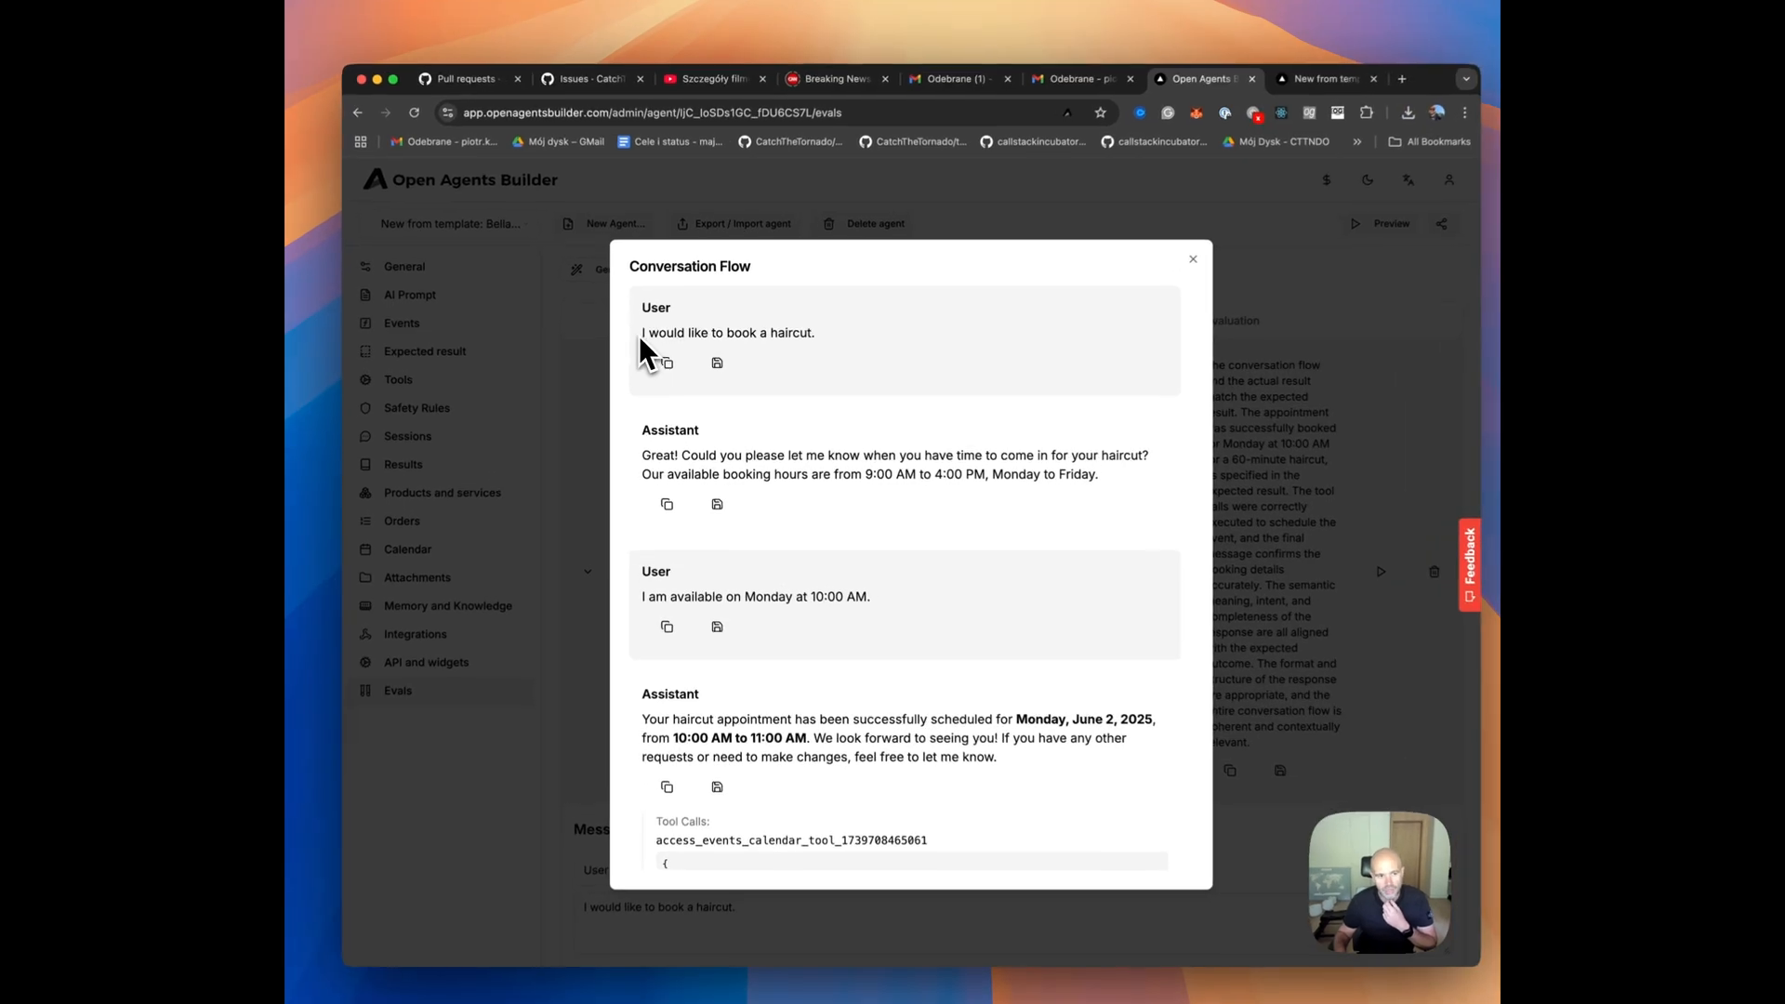
scroll(872, 409, down, 2)
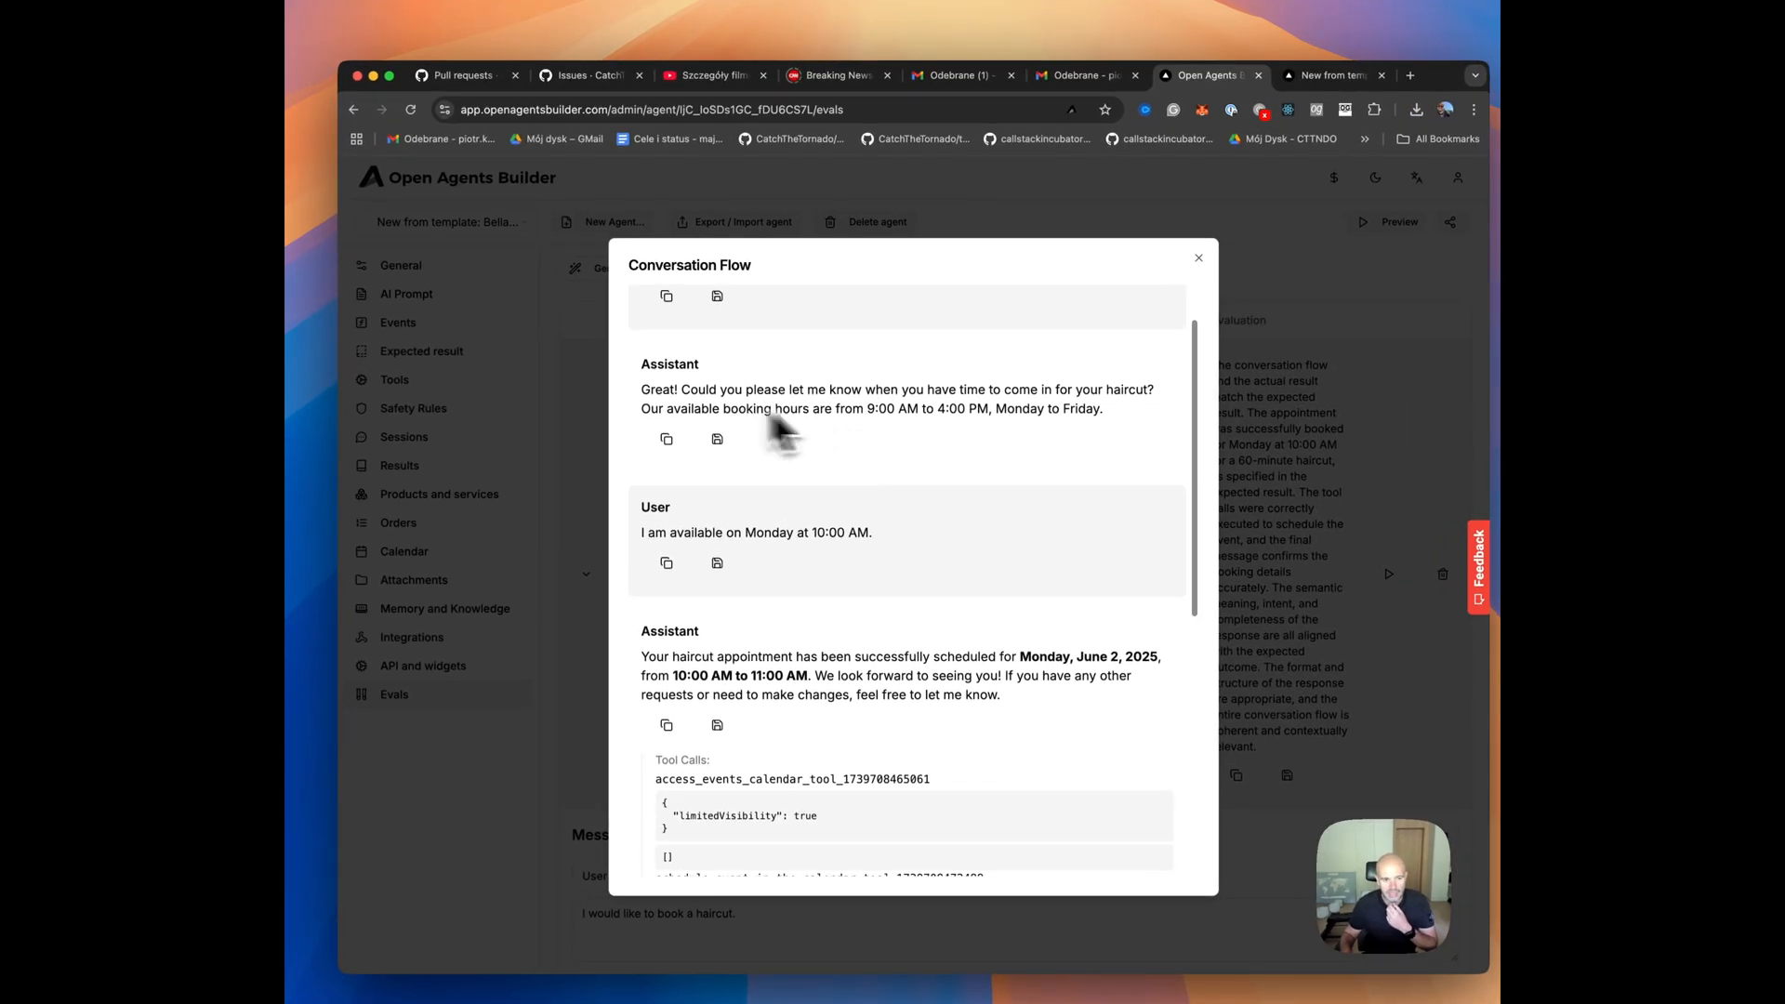
scroll(987, 460, down, 2)
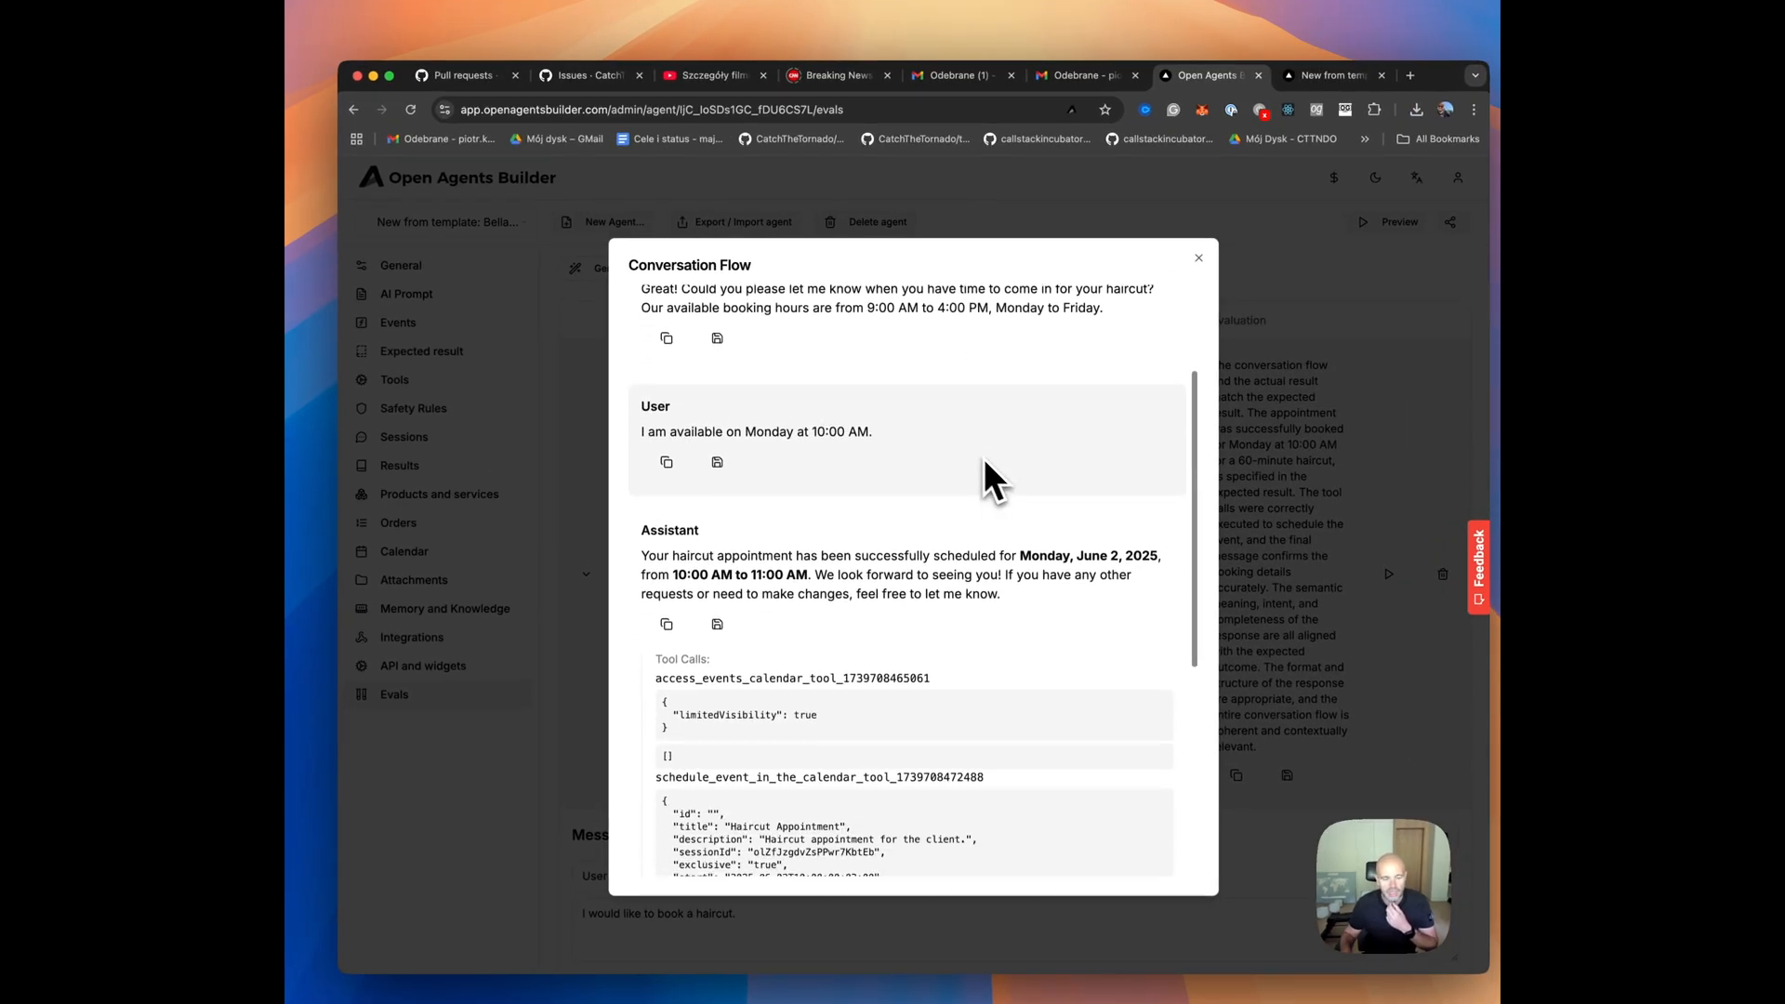
drag(668, 430, 919, 459)
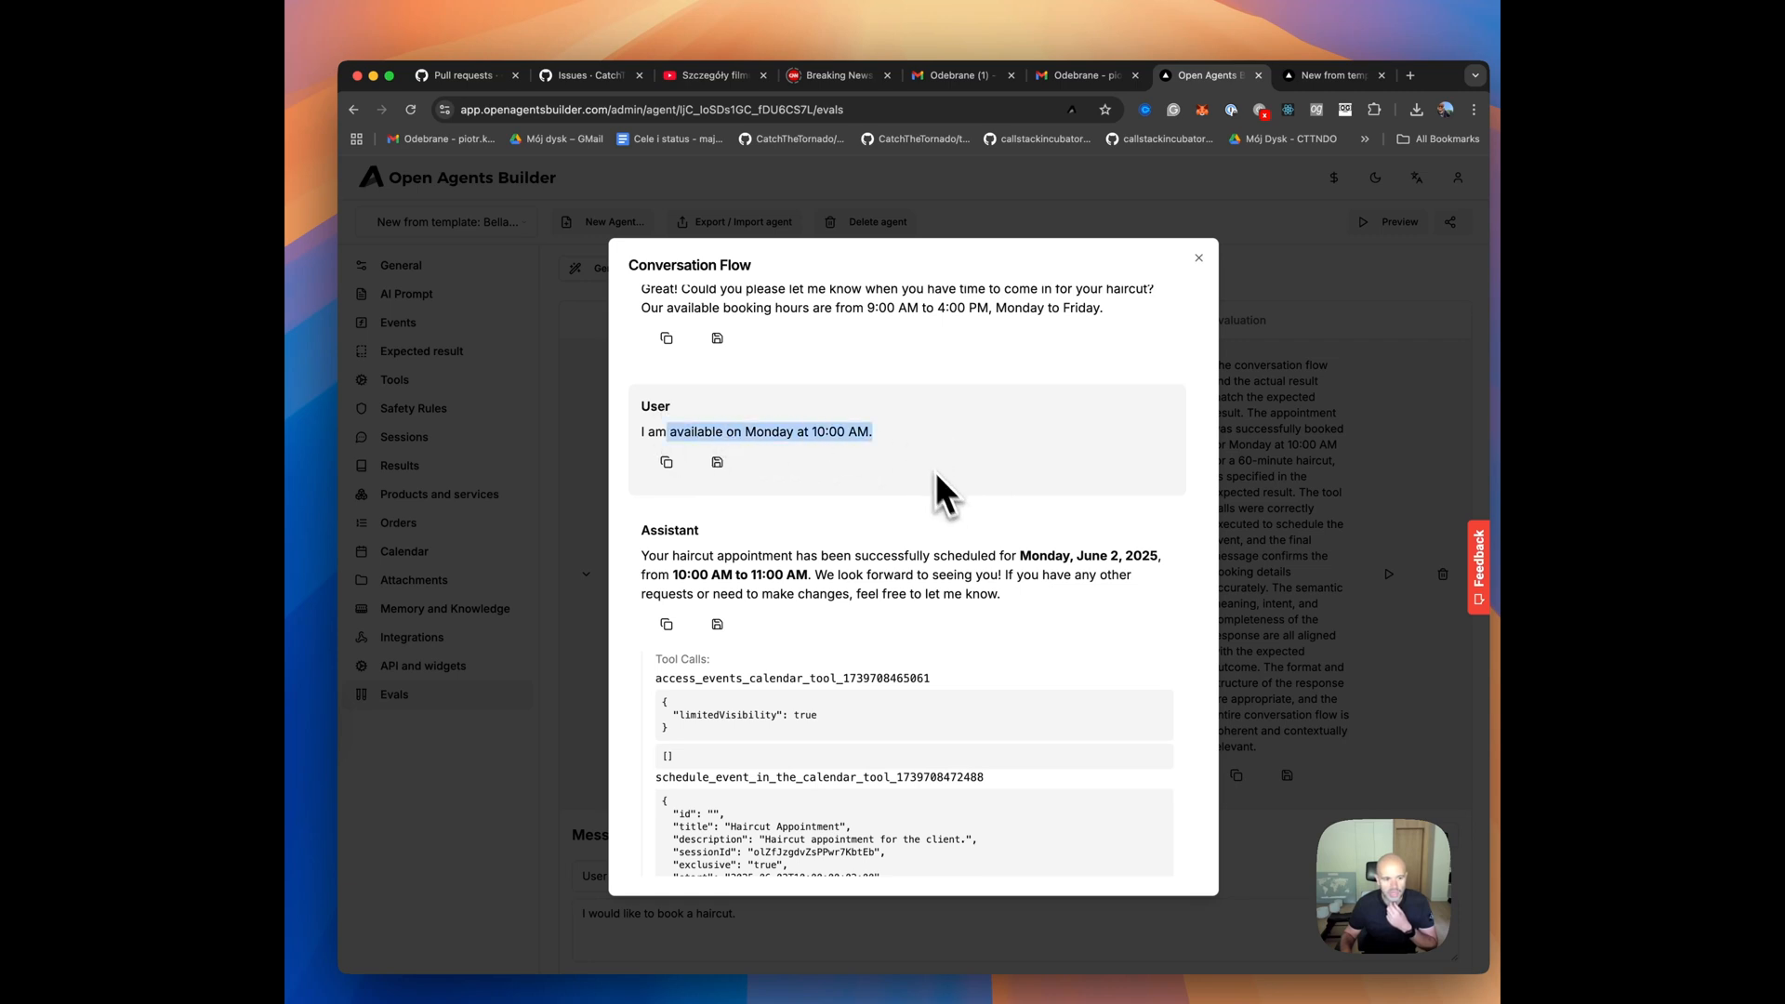
click(925, 551)
Examine the tool calls in the conversation flow, then close it and collapse the test case.
scroll(911, 552, down, 1)
scroll(907, 551, down, 4)
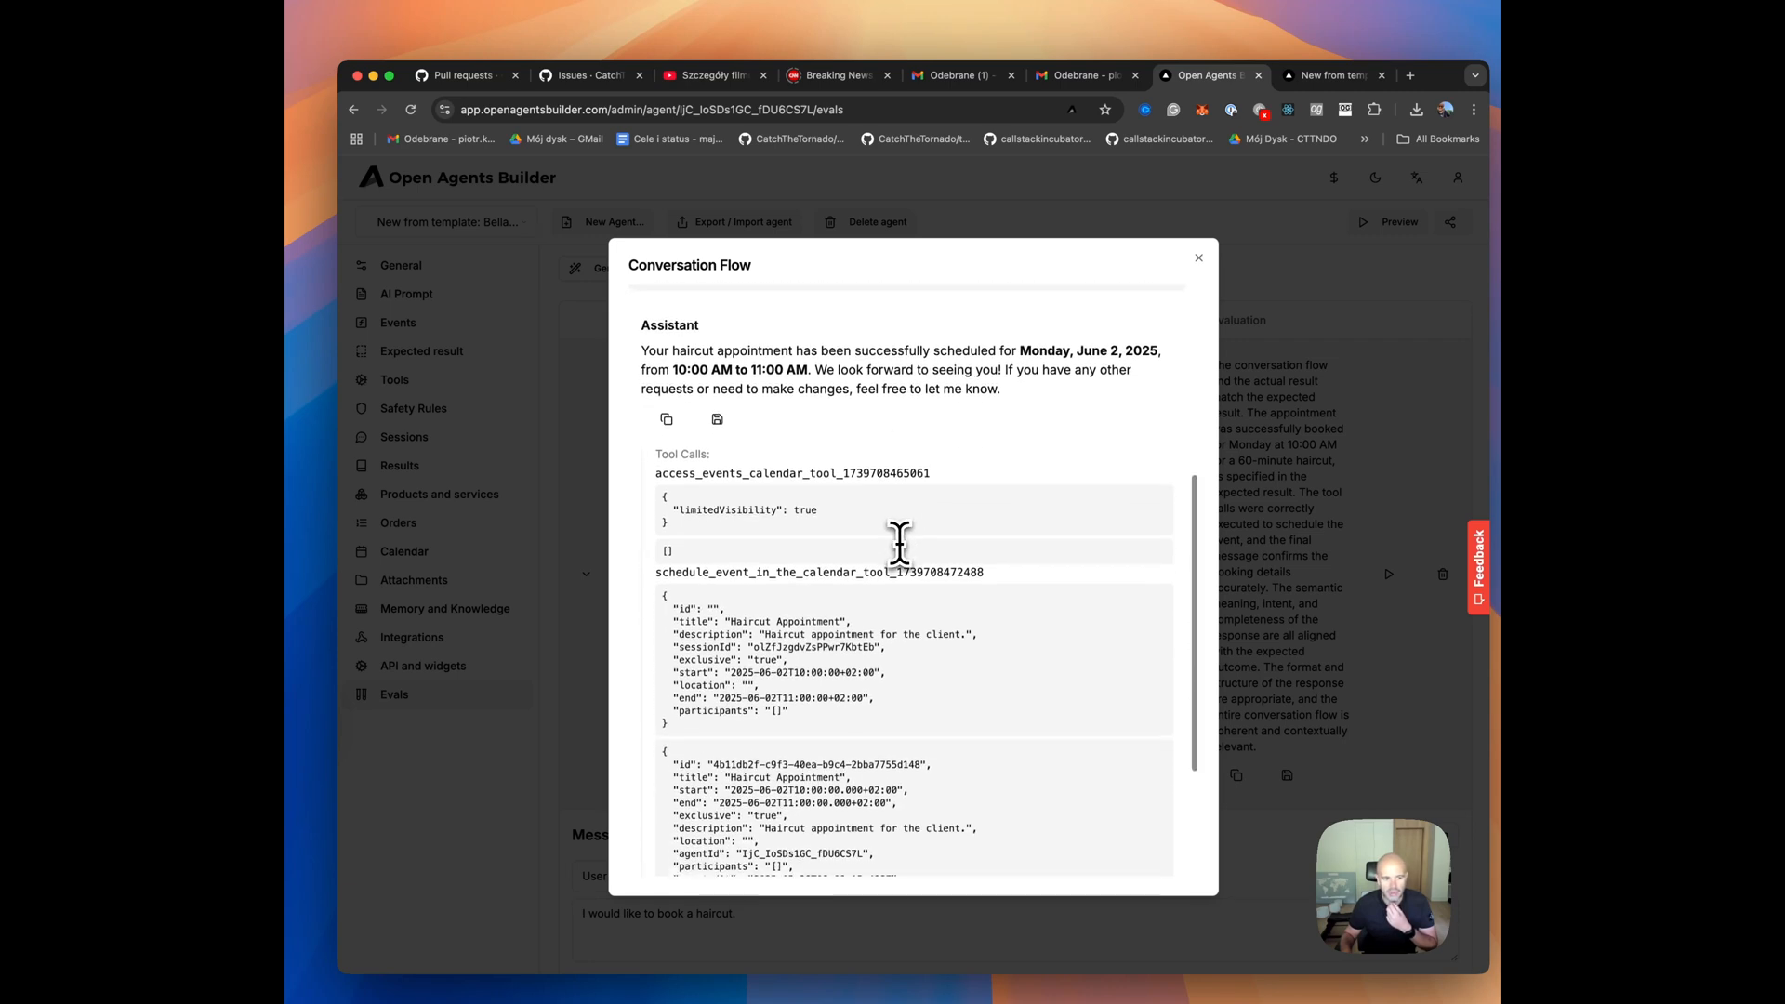
scroll(783, 453, down, 2)
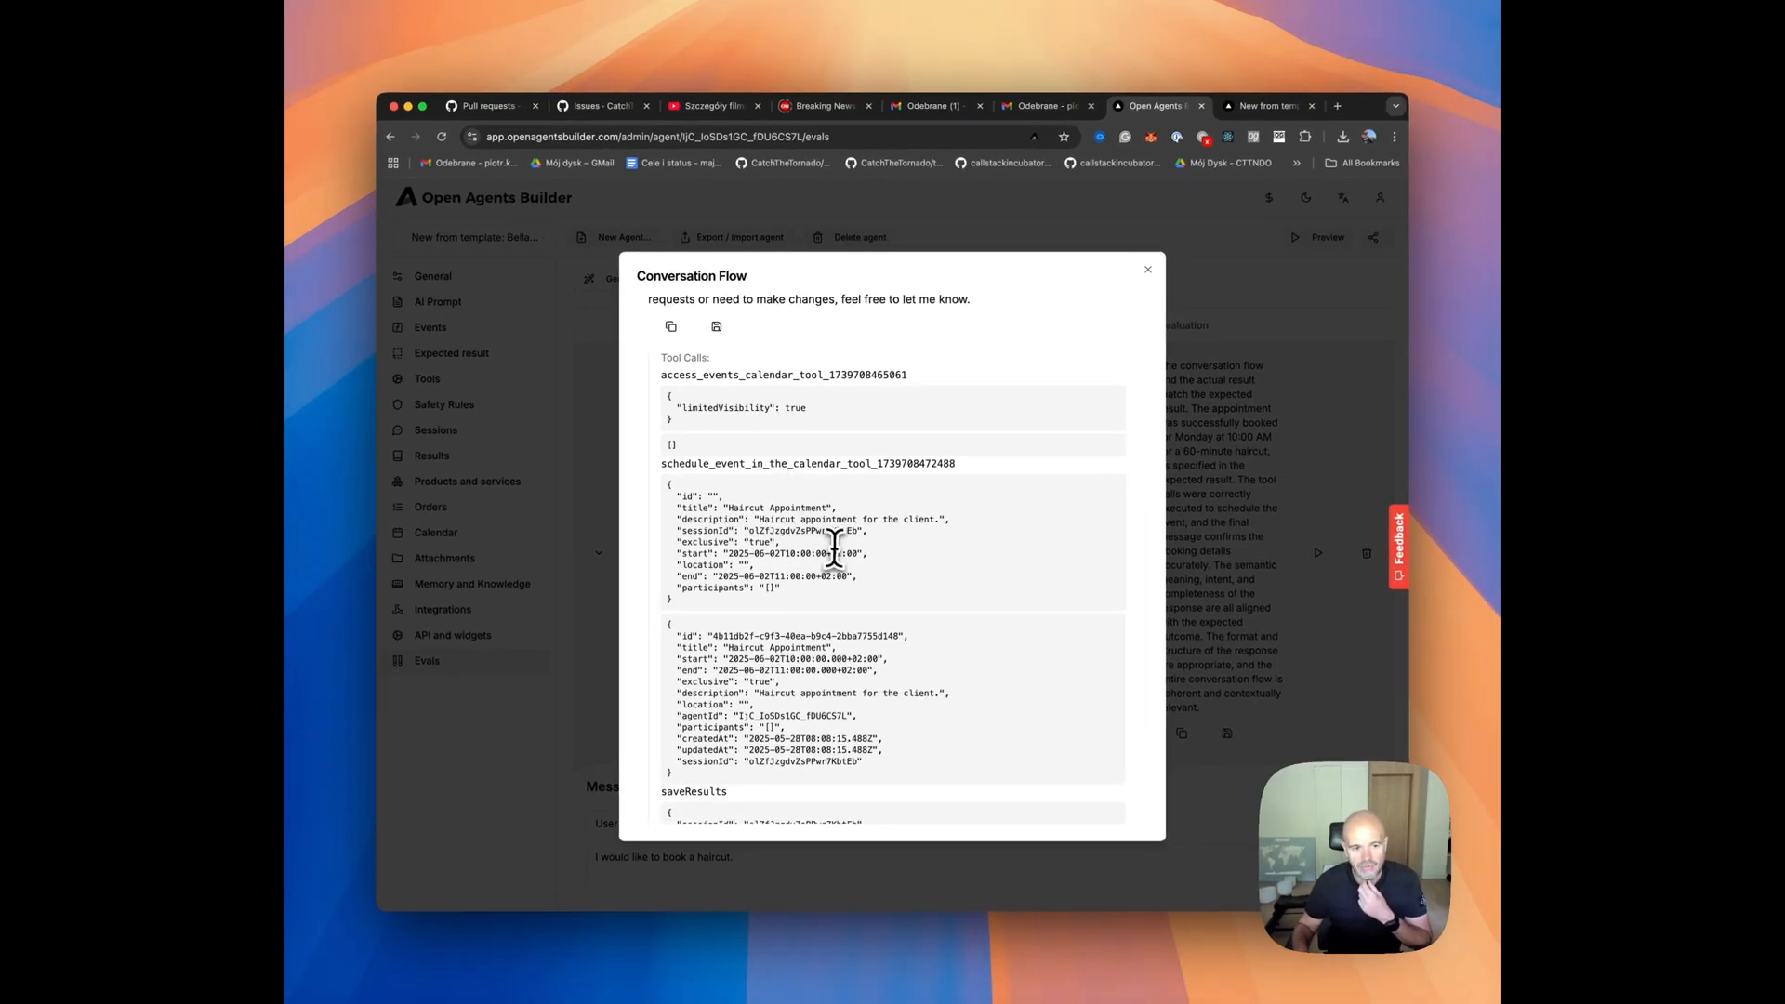
scroll(835, 547, down, 2)
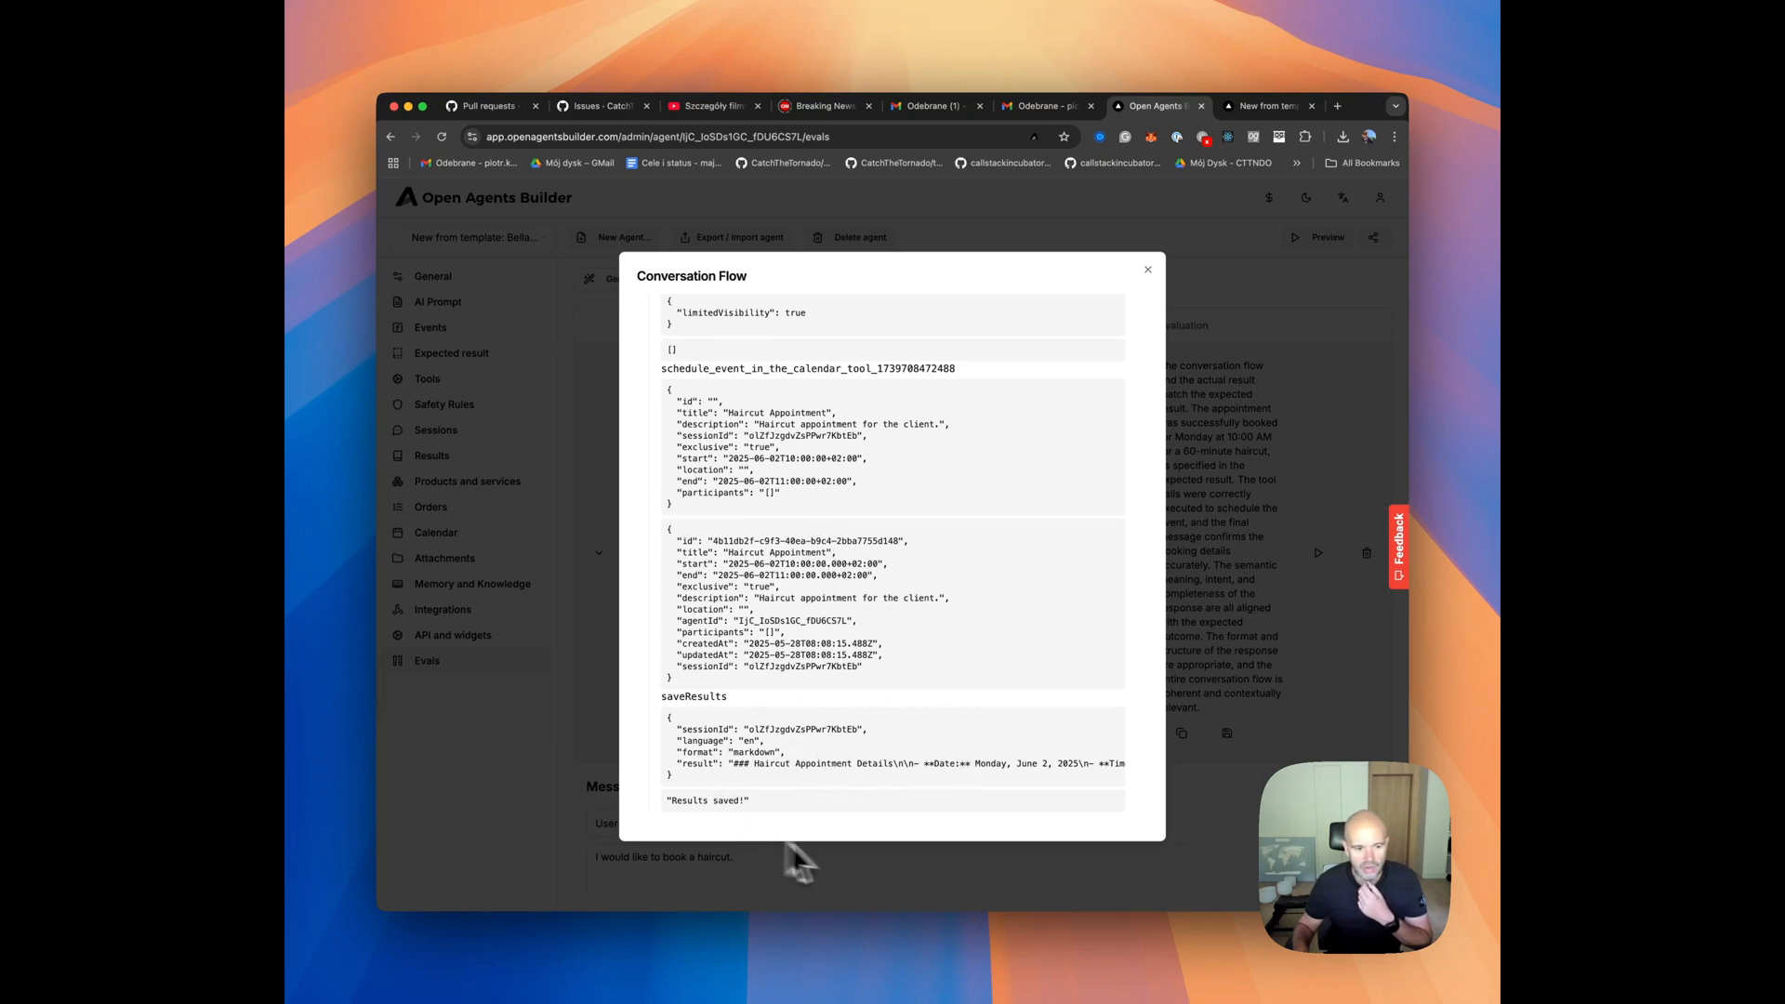
click(922, 888)
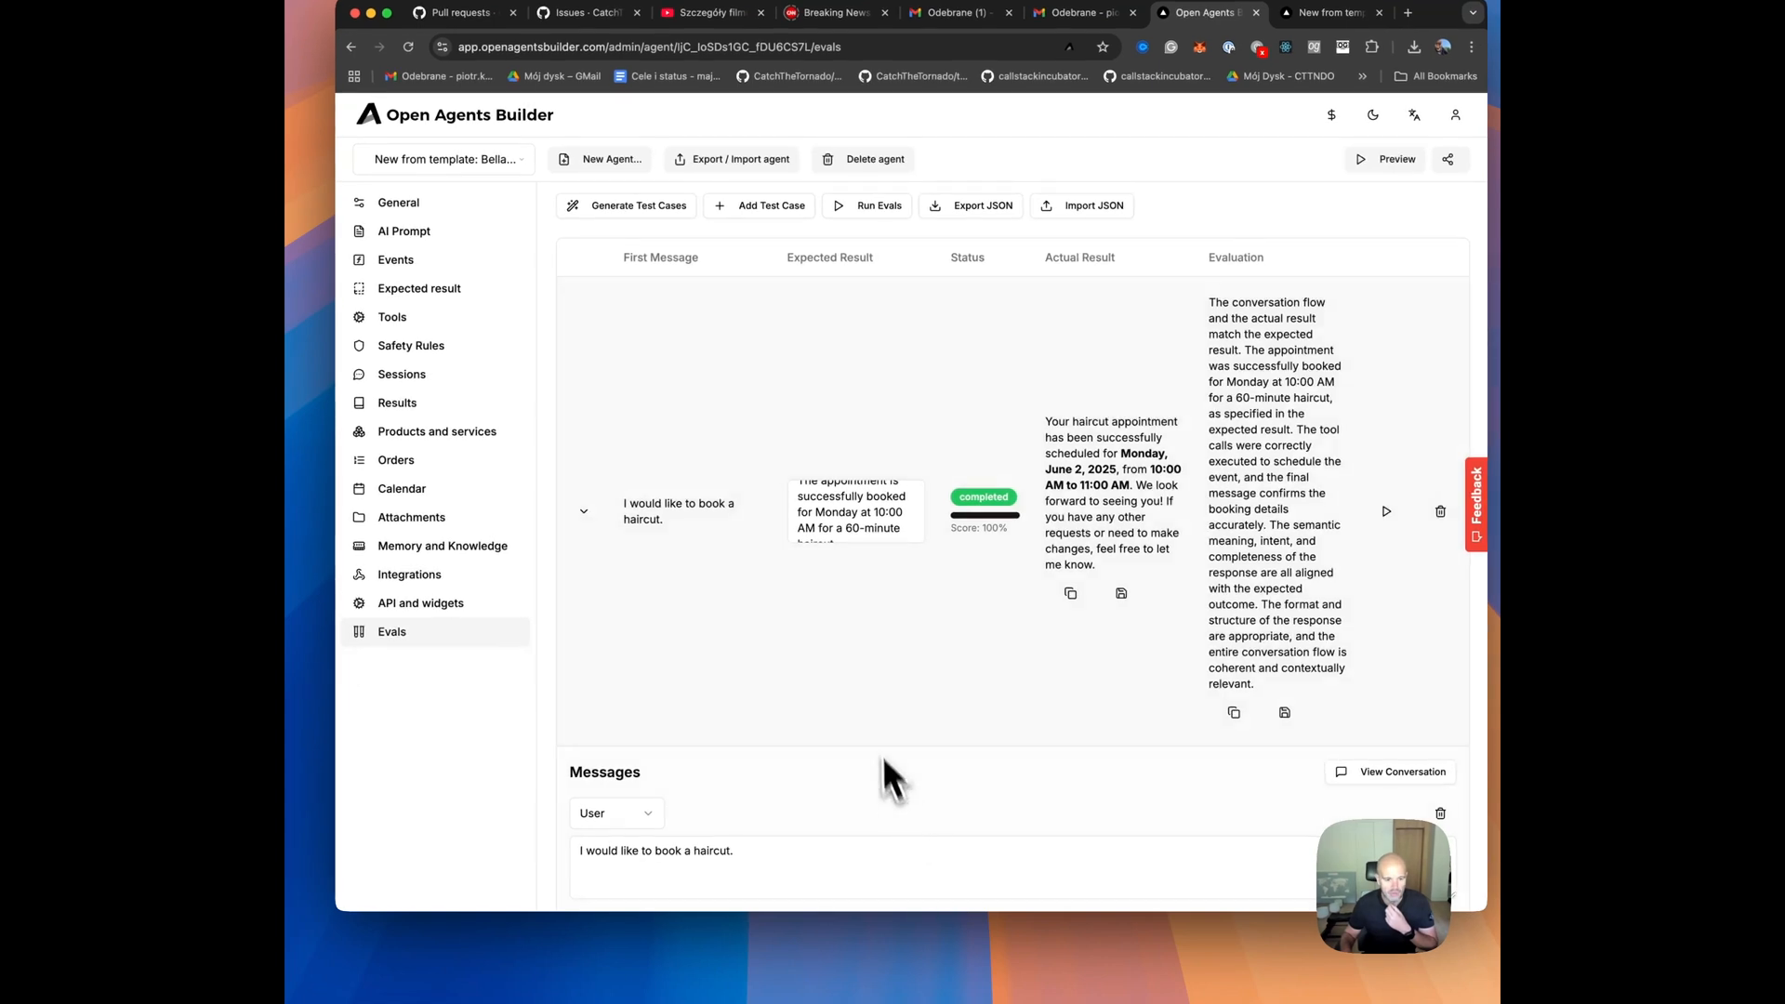
click(586, 513)
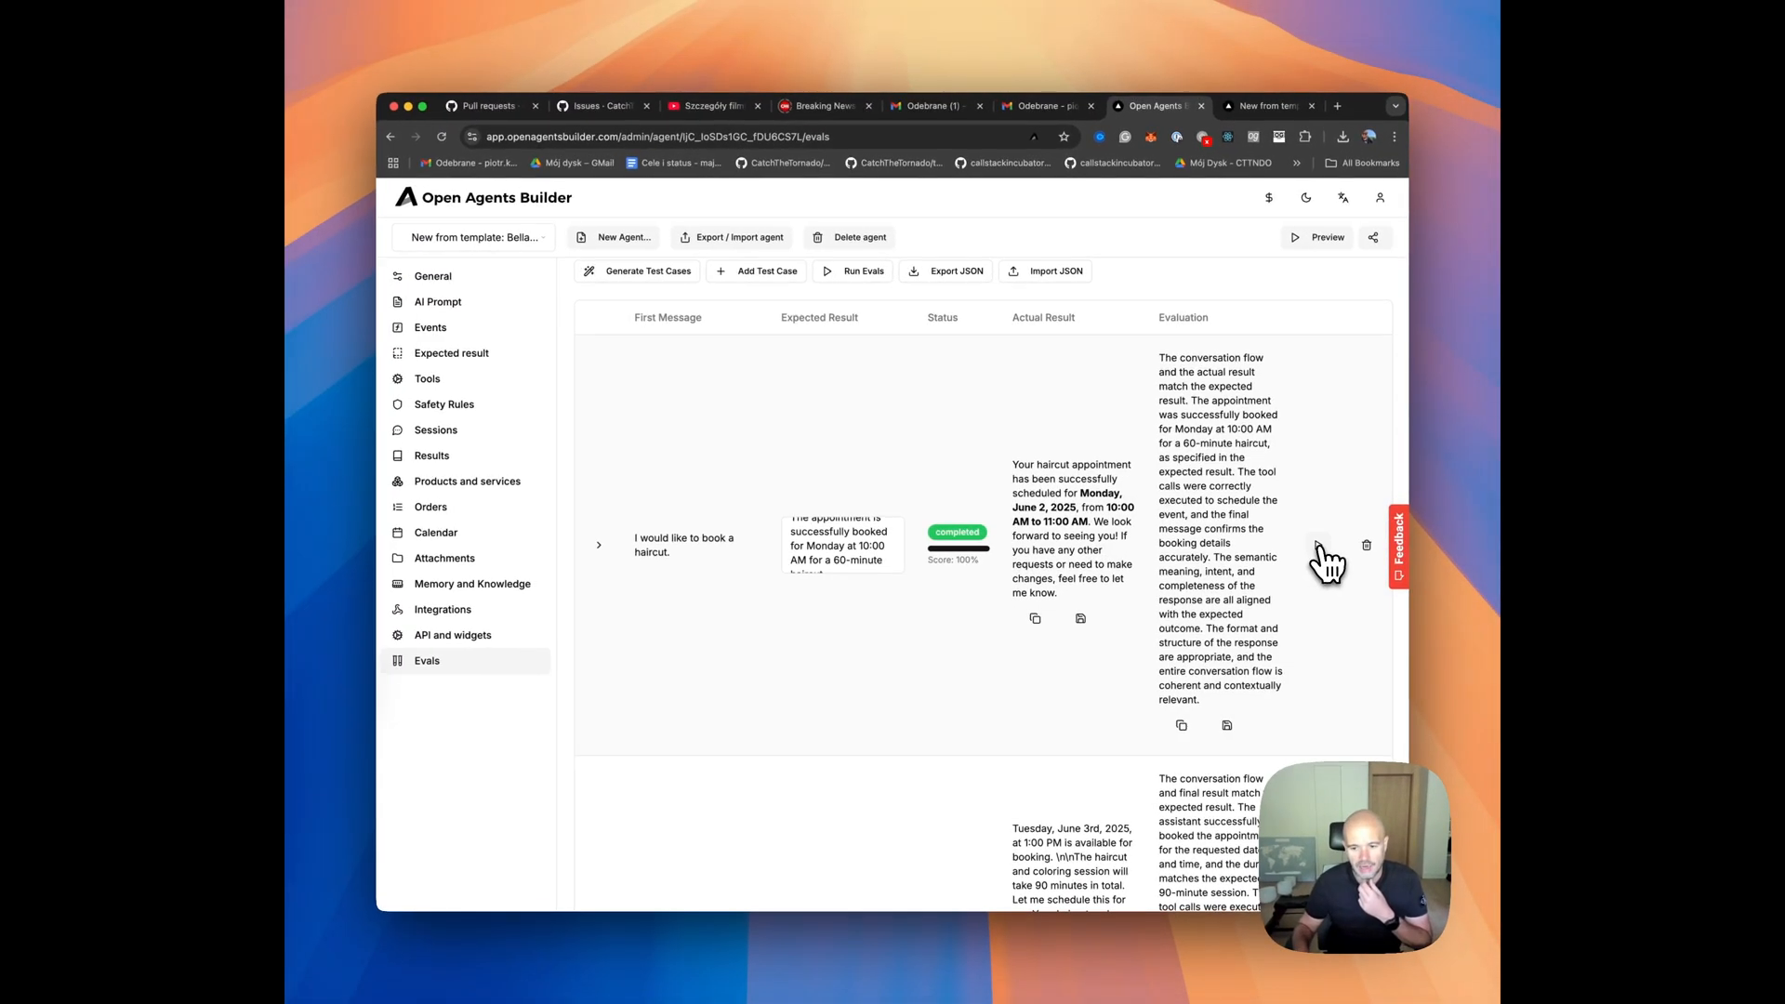
Rerun only the "I would like to book a haircut." eval and inspect its new actual result and evaluation.
drag(1084, 464, 1114, 552)
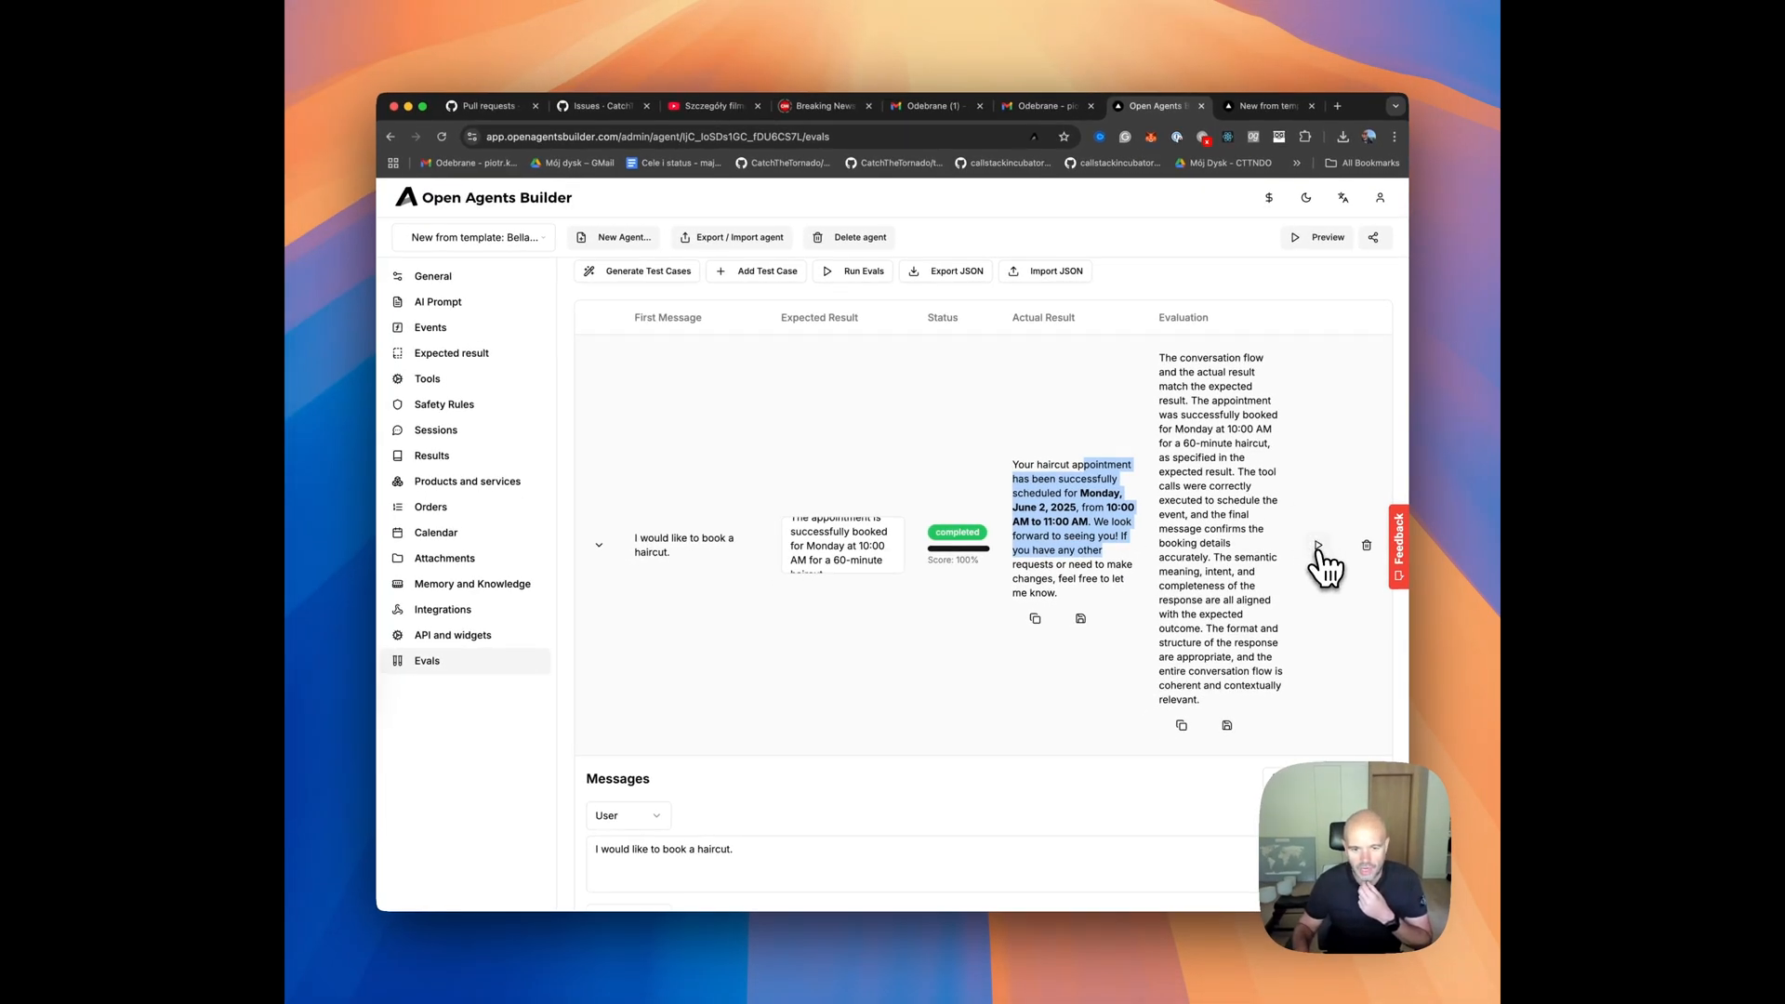
click(1319, 546)
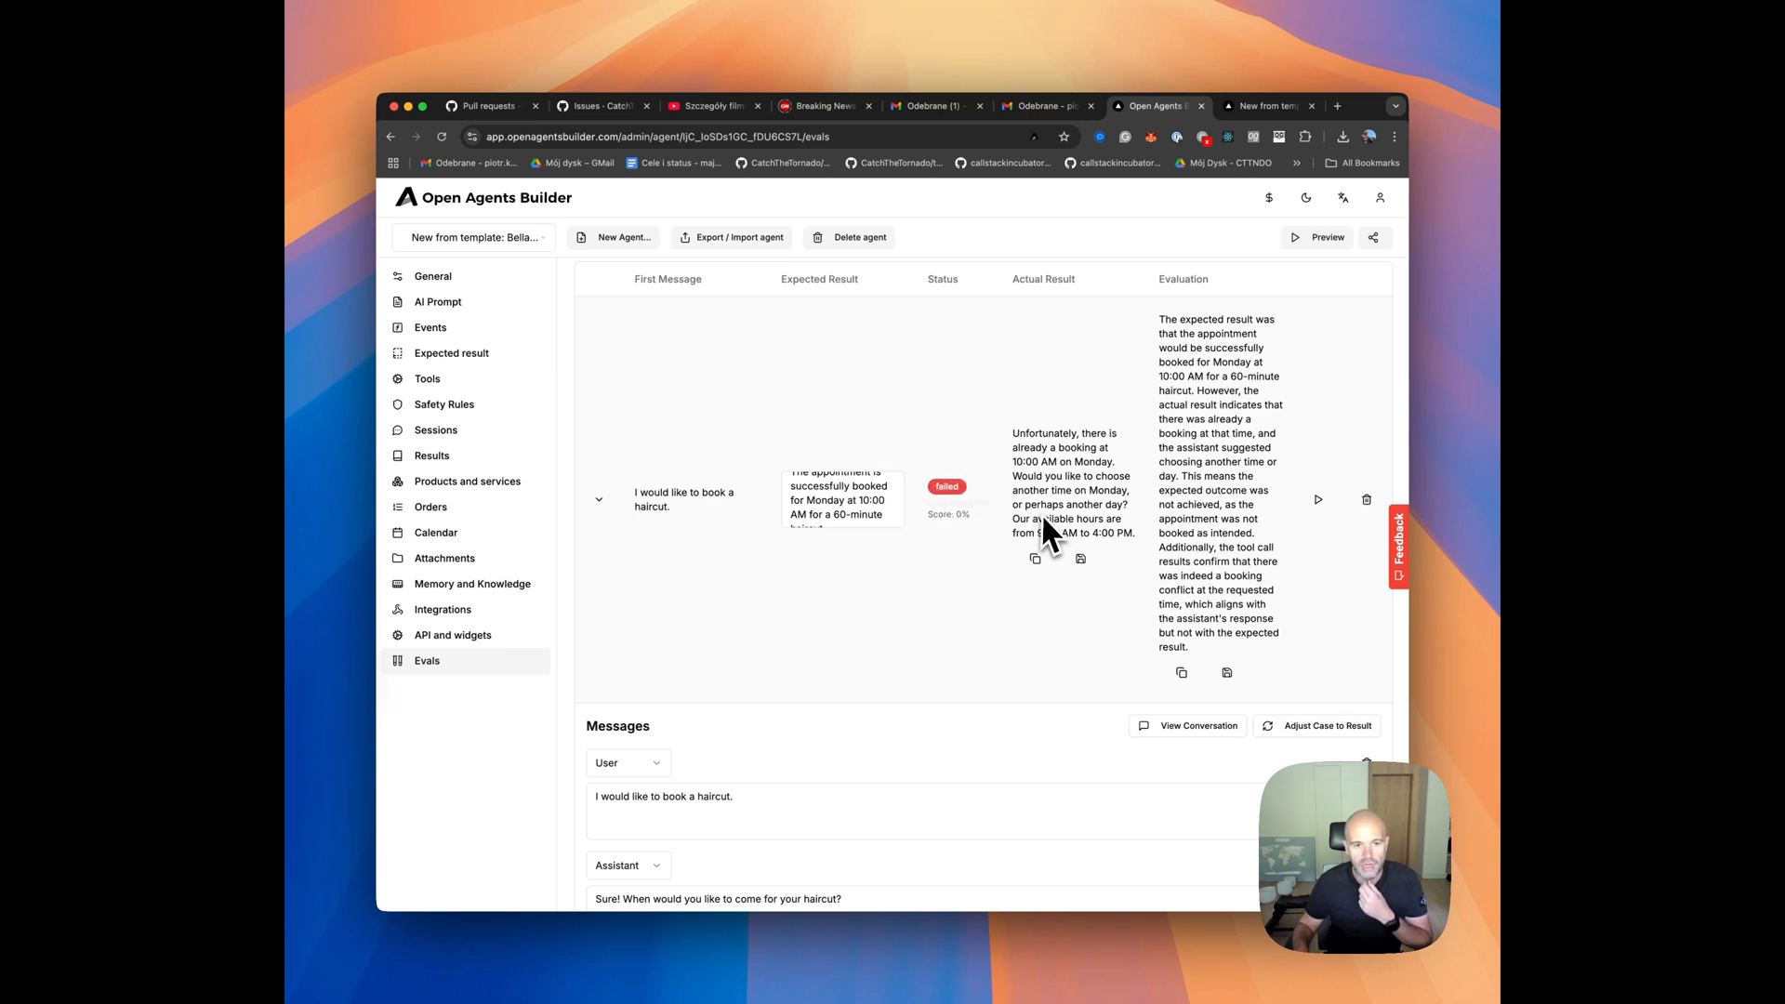
scroll(1073, 522, up, 1)
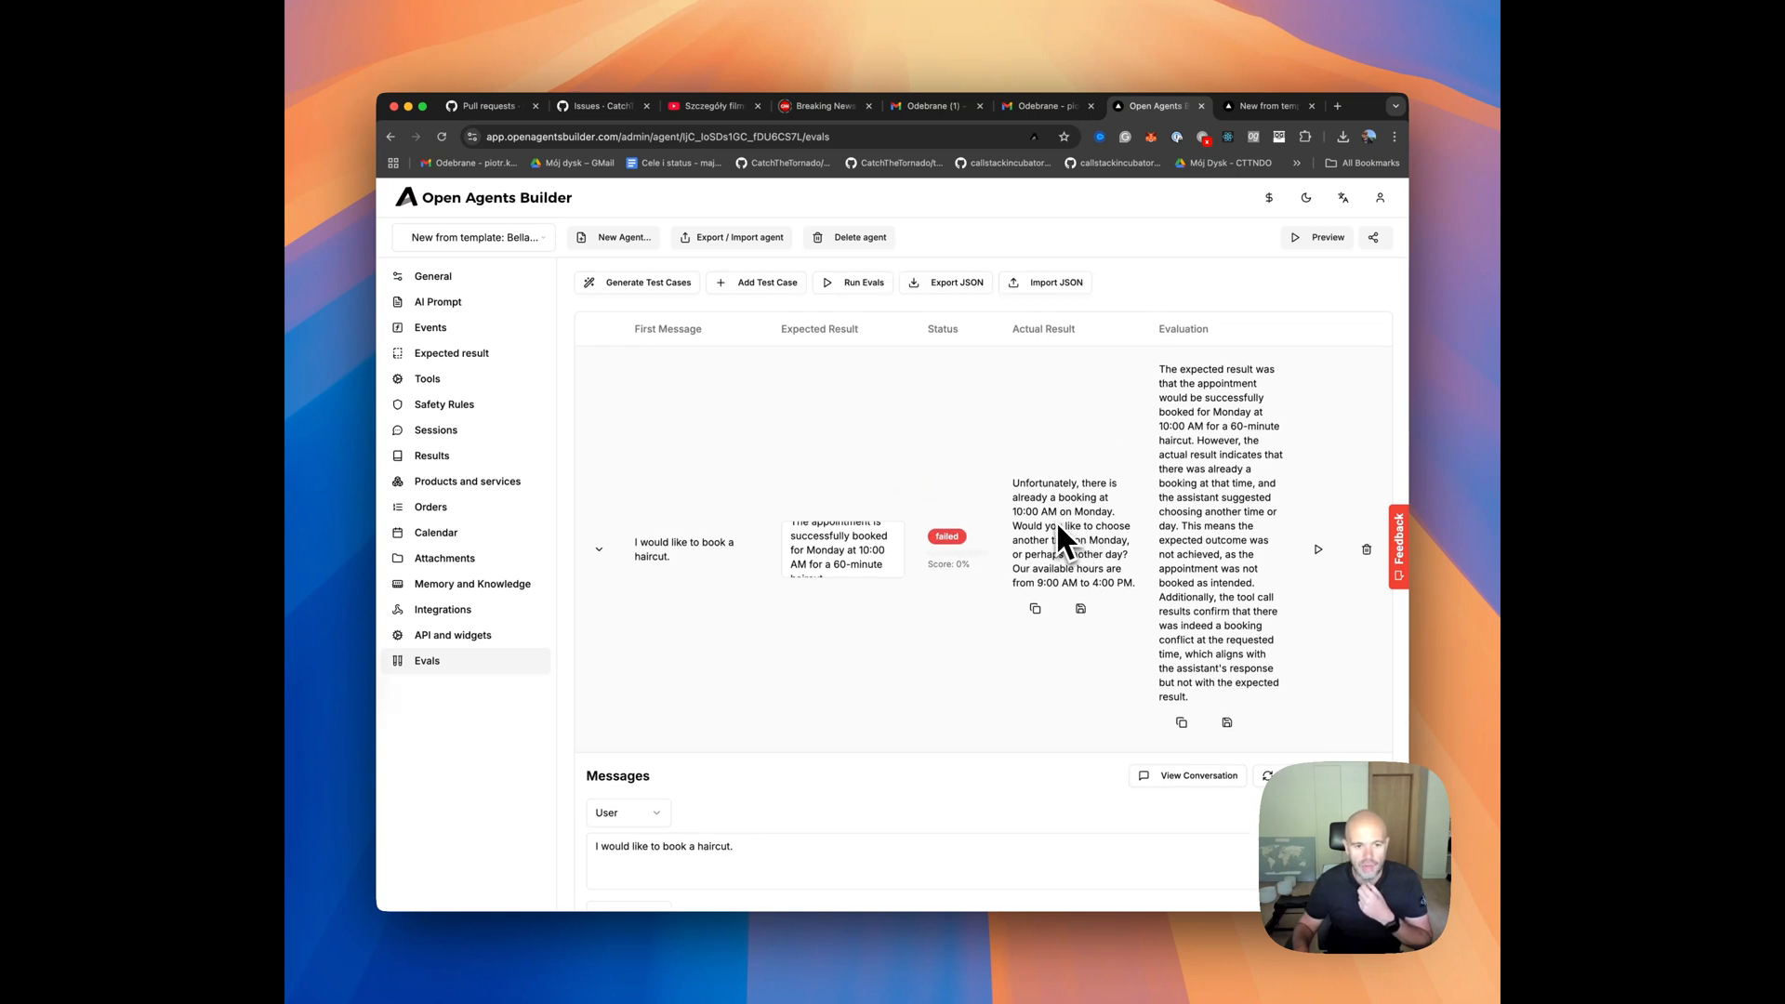
drag(1027, 482, 1107, 589)
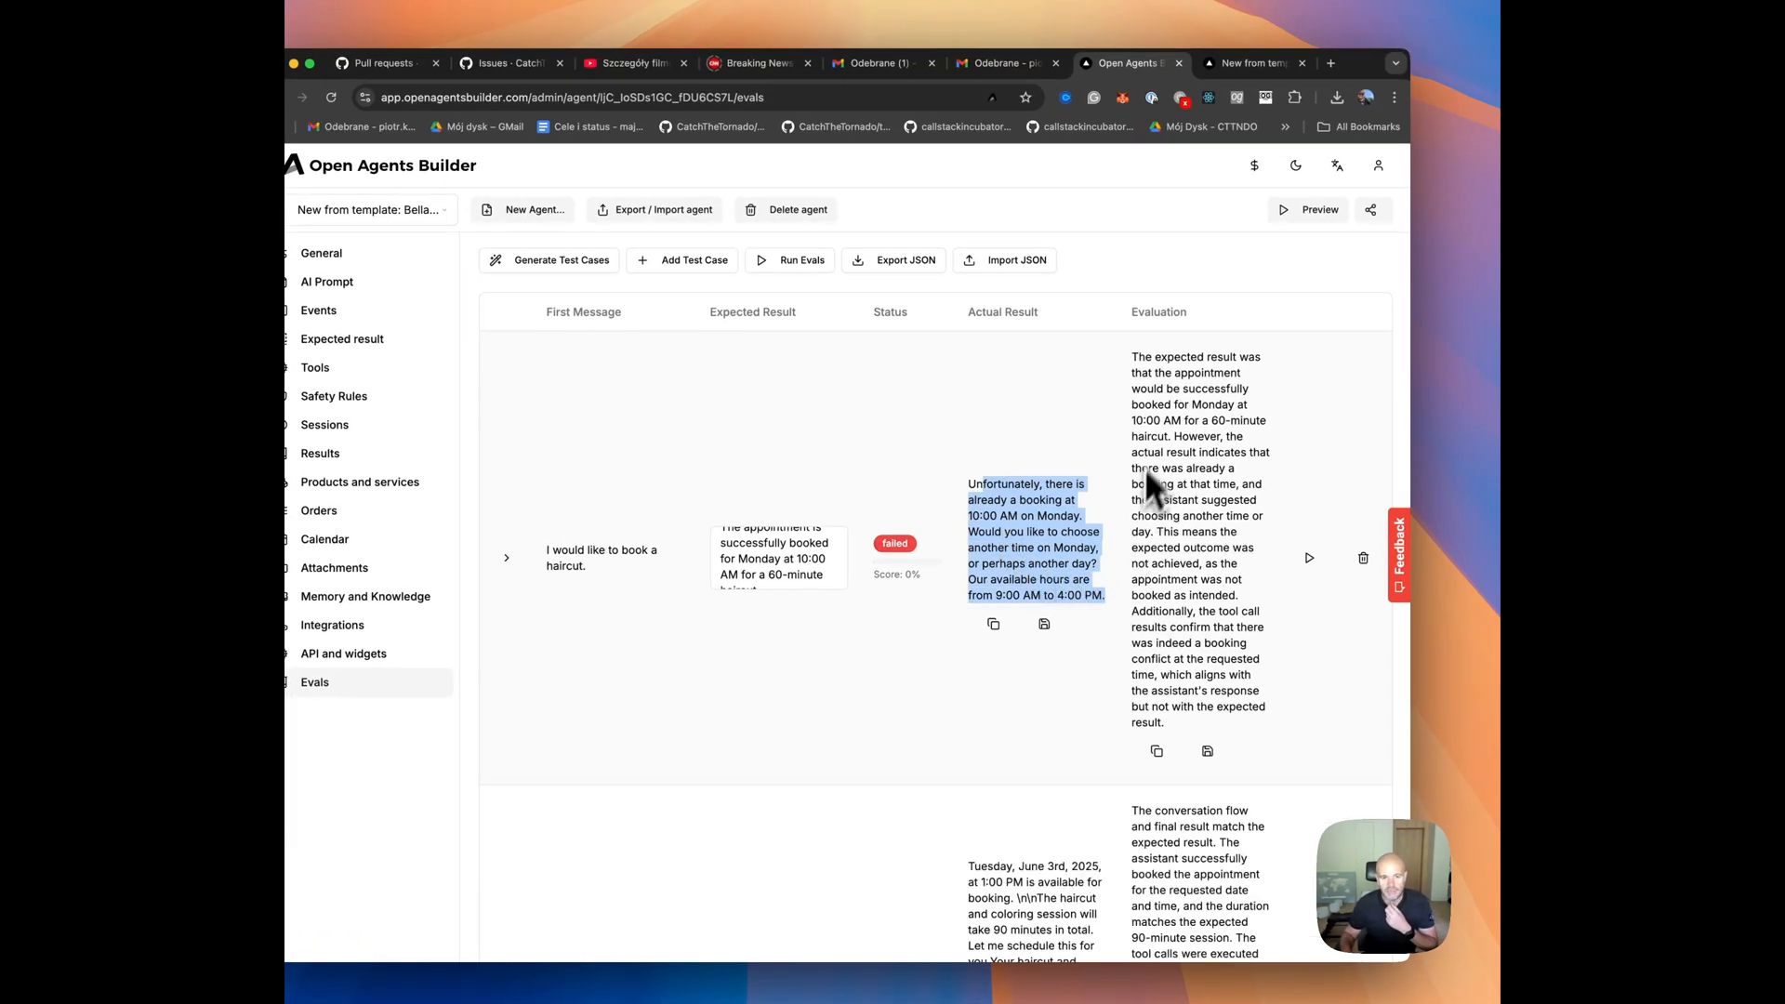
click(1156, 429)
drag(1137, 359, 1253, 558)
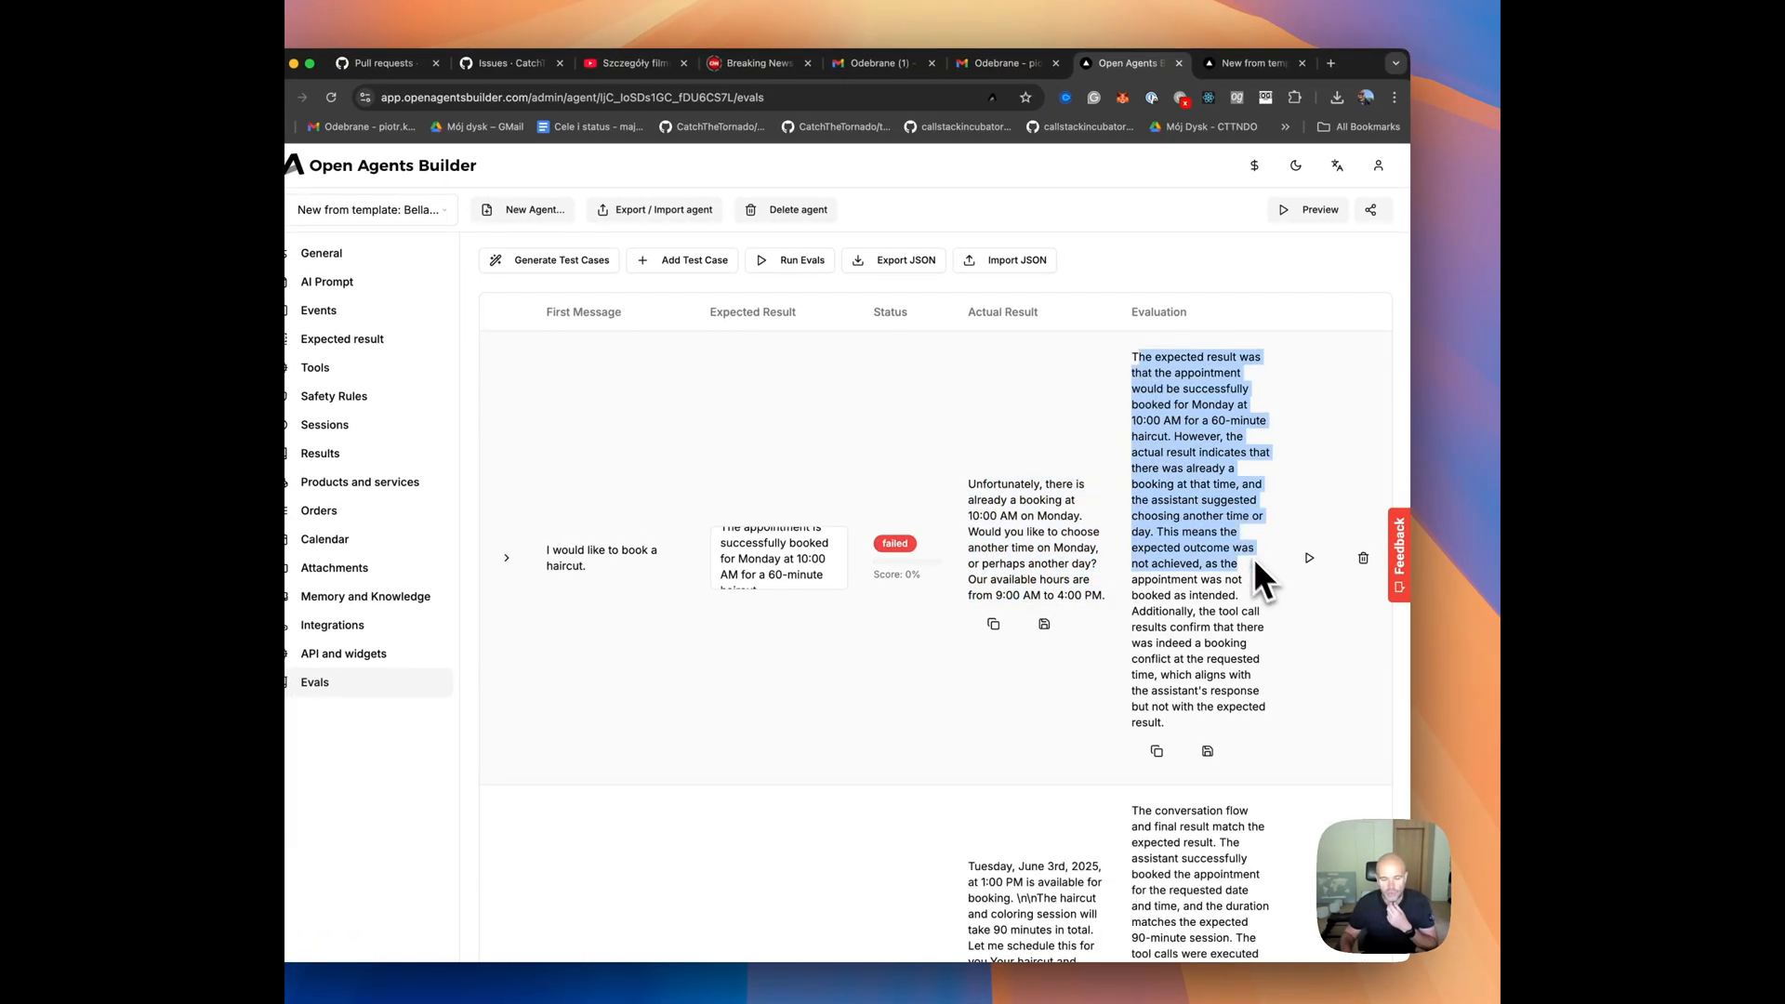
Review the eval results of the haircut and coloring session and the Saturday haircut test cases.
scroll(1199, 604, down, 5)
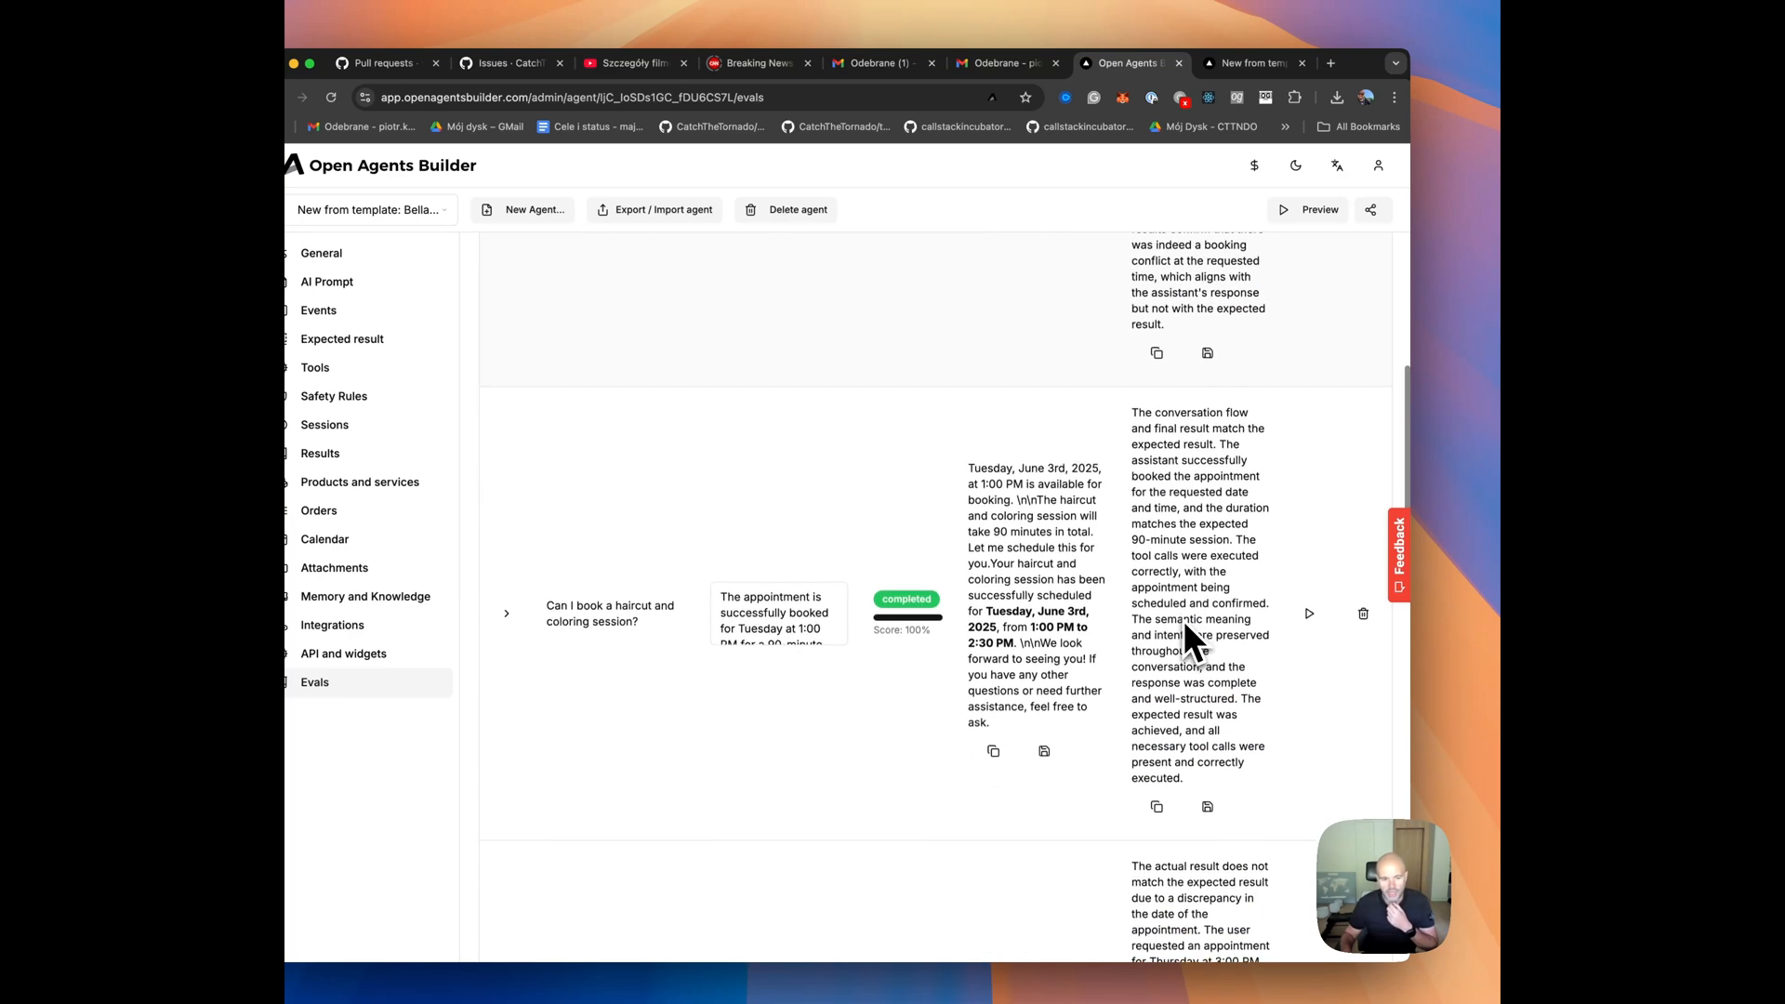
scroll(1194, 613, down, 2)
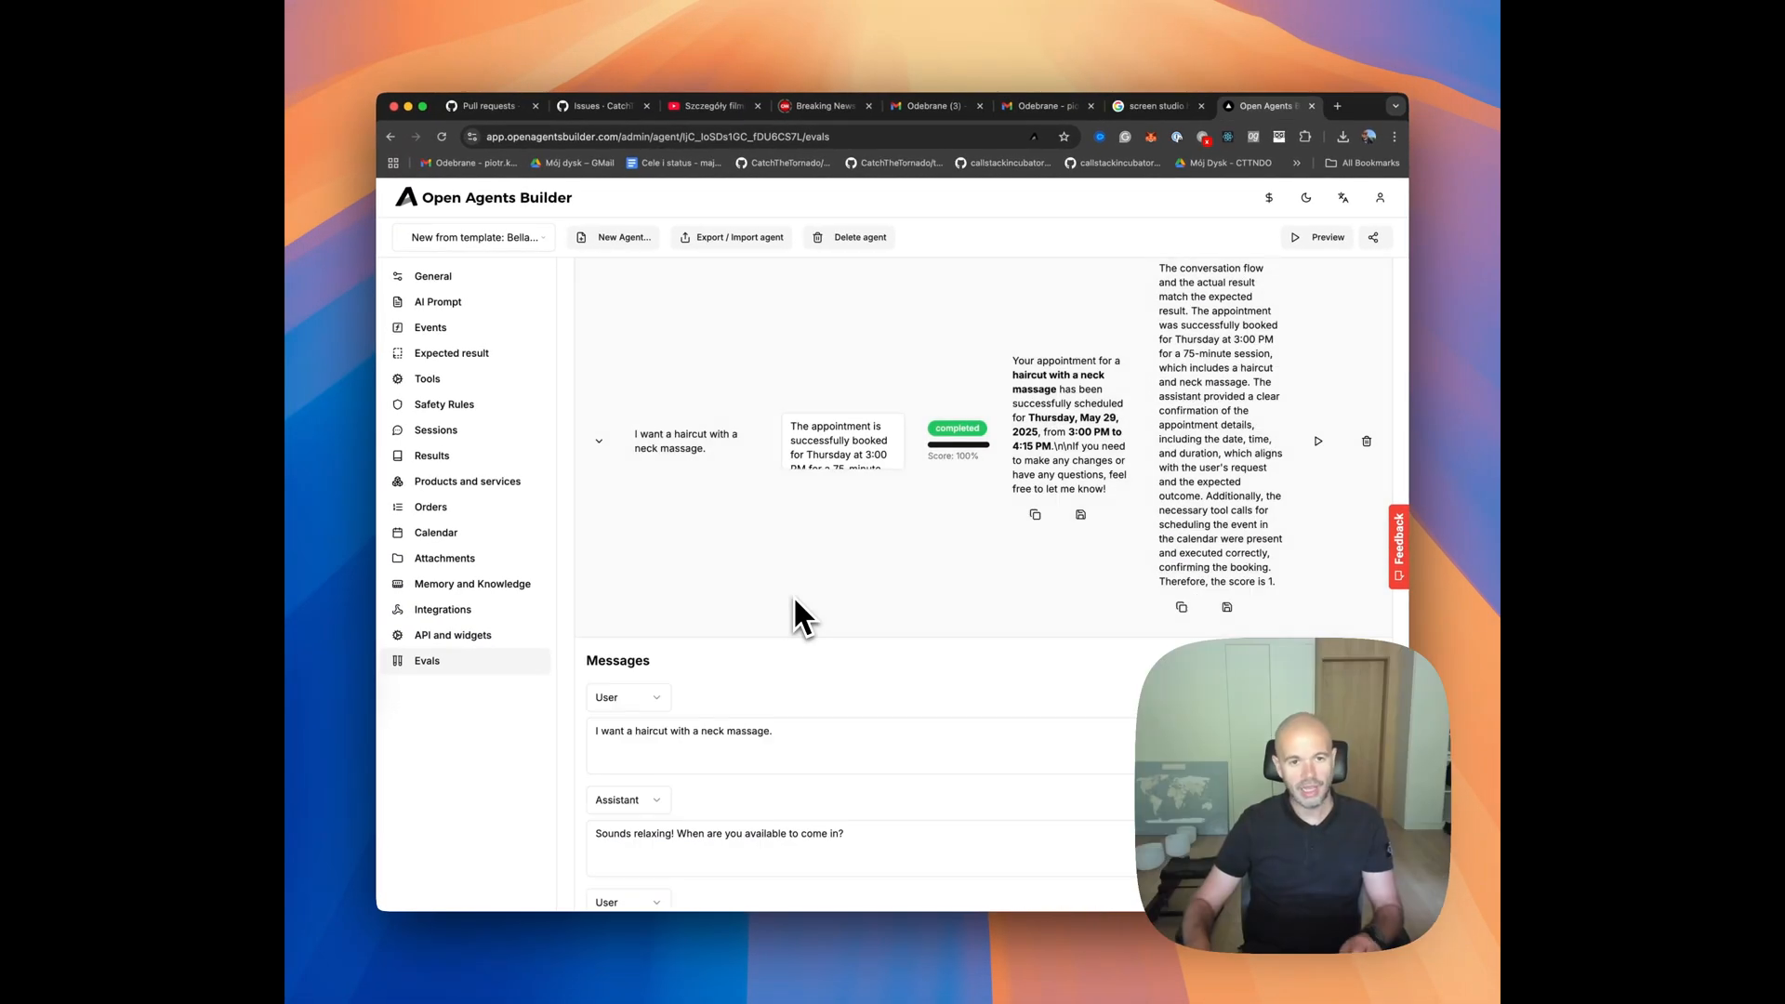
middle_click(794, 600)
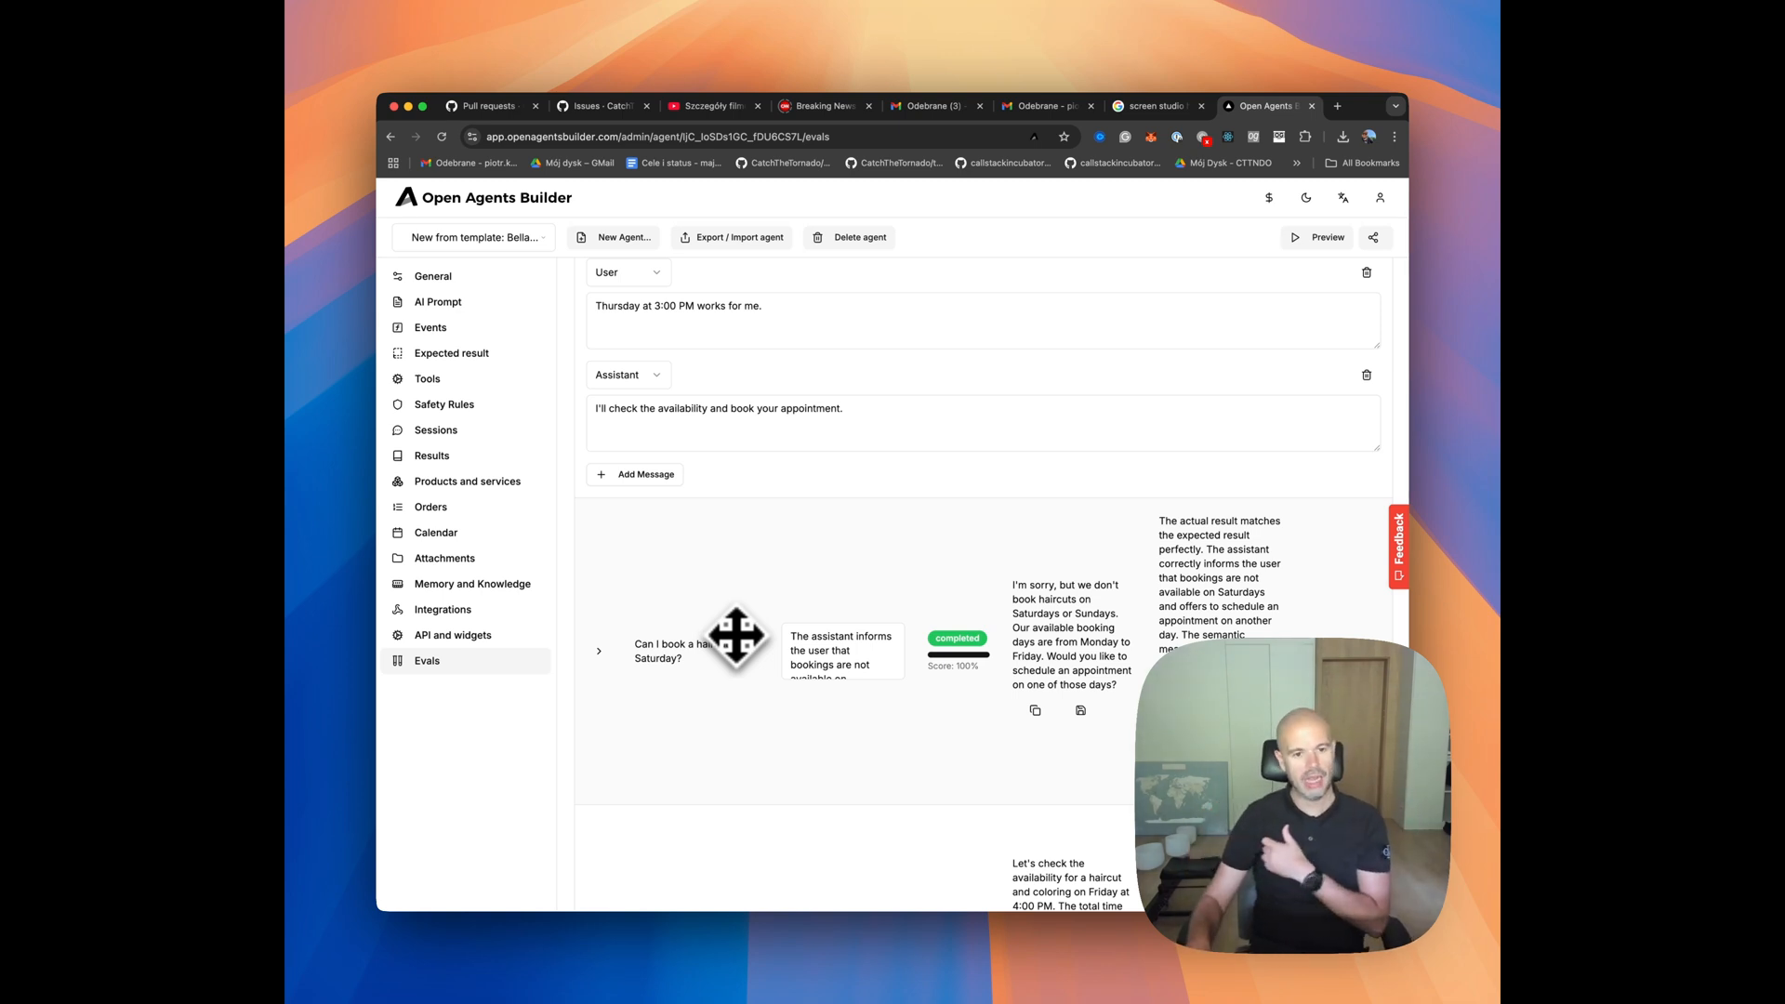
scroll(732, 637, down, 1)
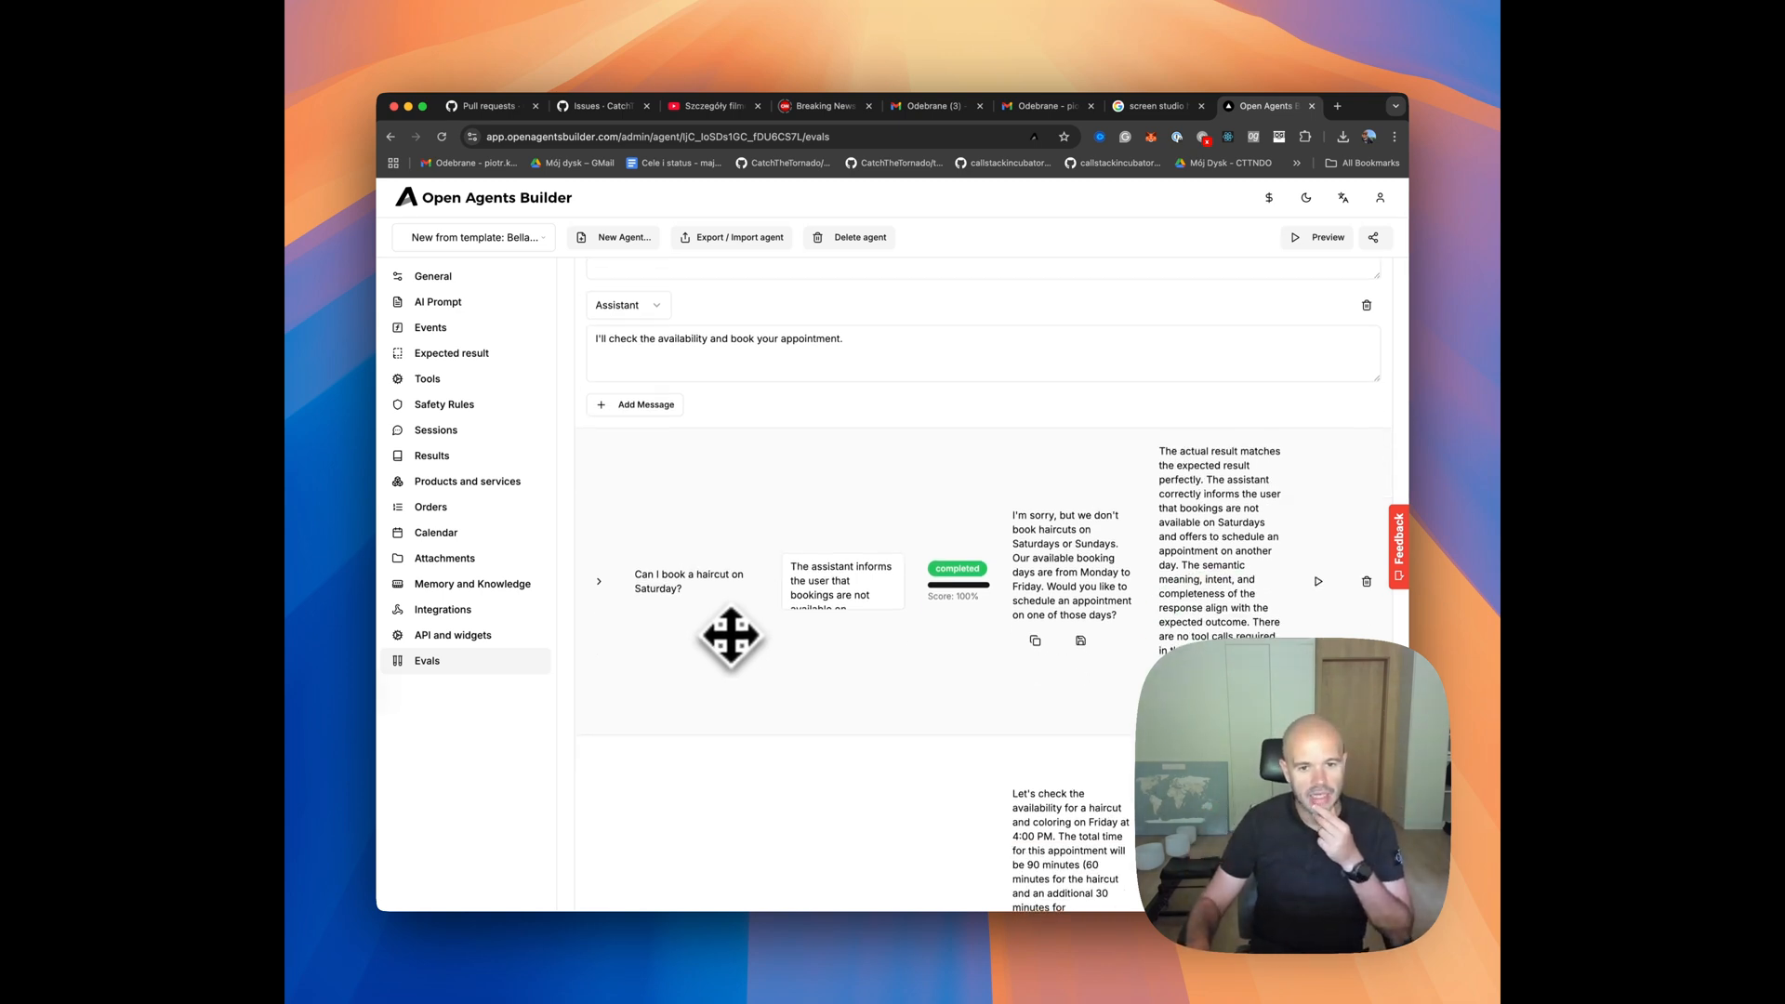
scroll(732, 637, up, 1)
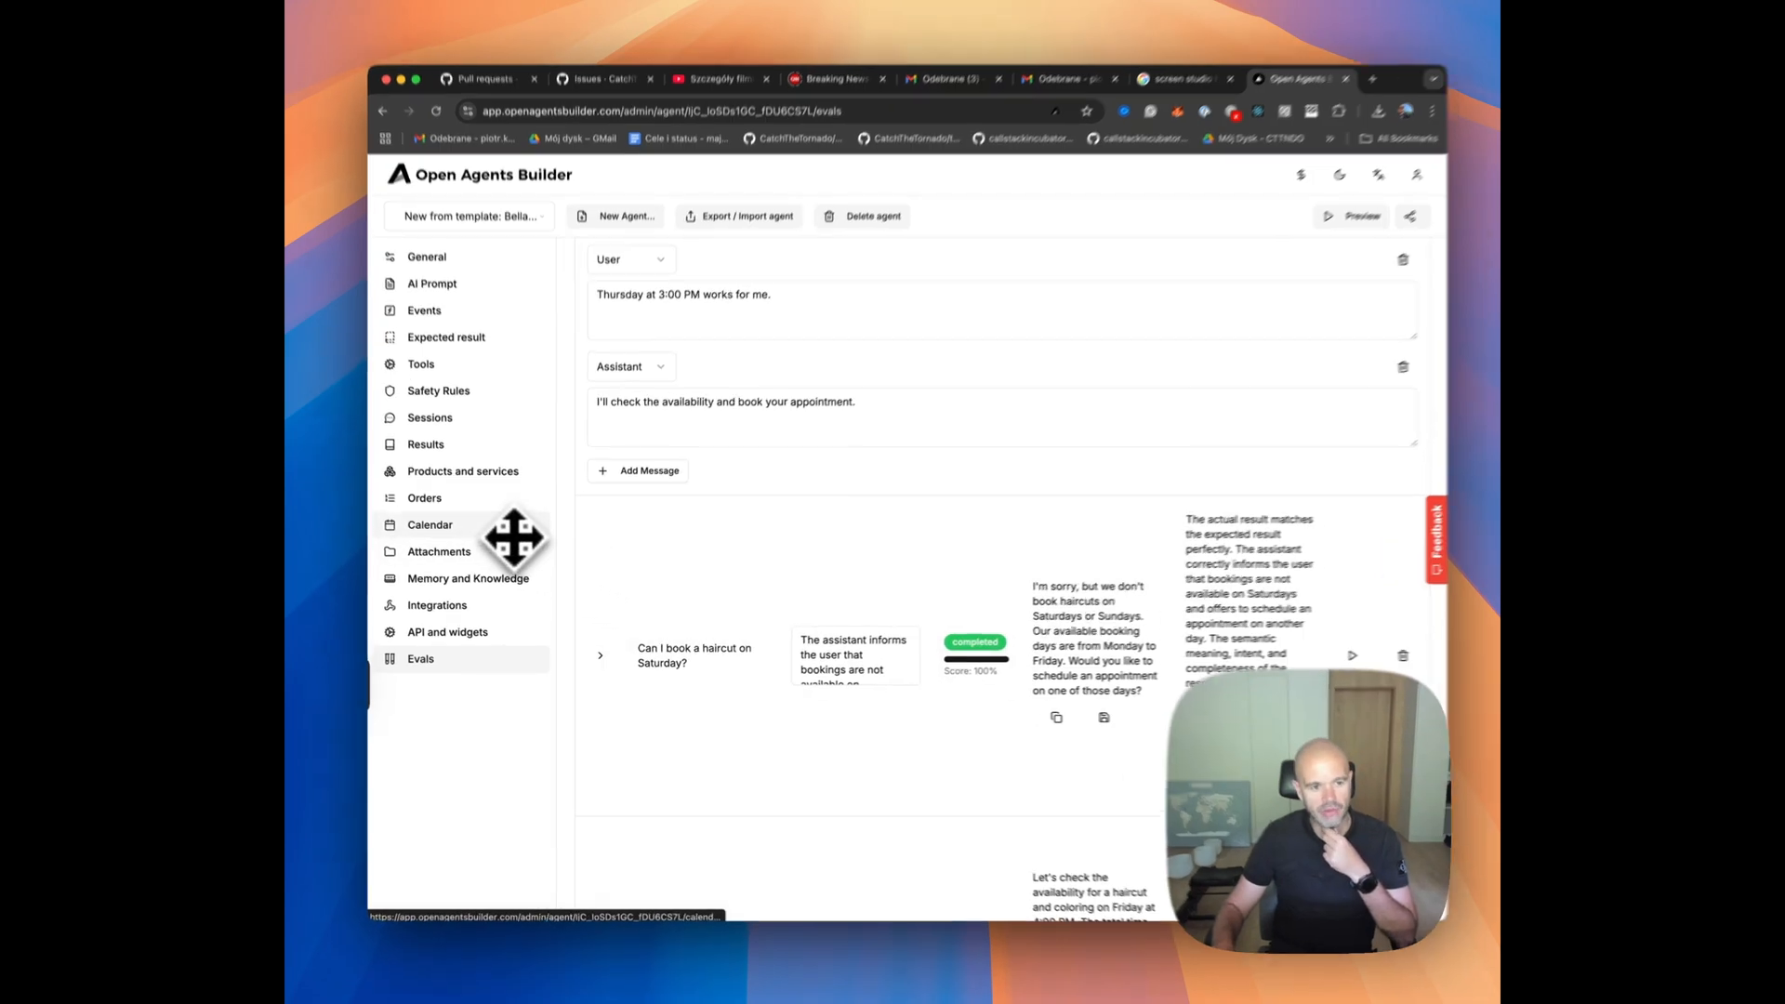
Check the agent's calendar for booked appointments, then return to the evals and review the neck massage and Saturday haircut results.
click(514, 538)
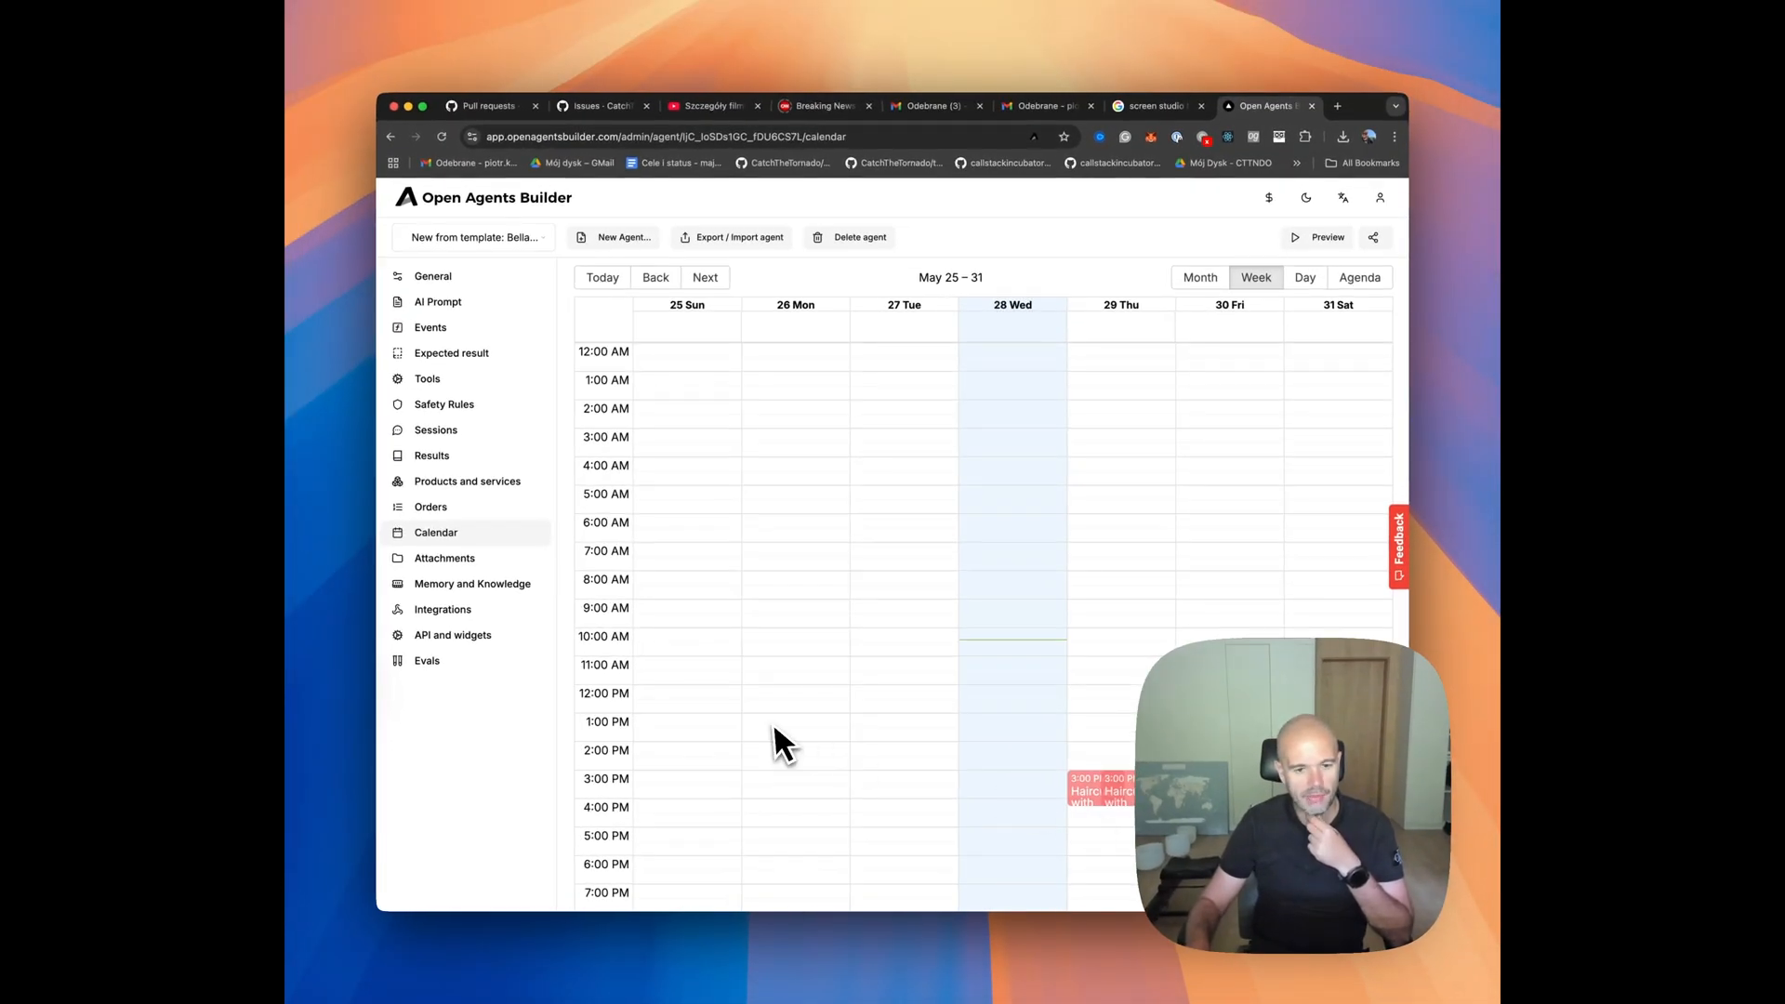
click(448, 664)
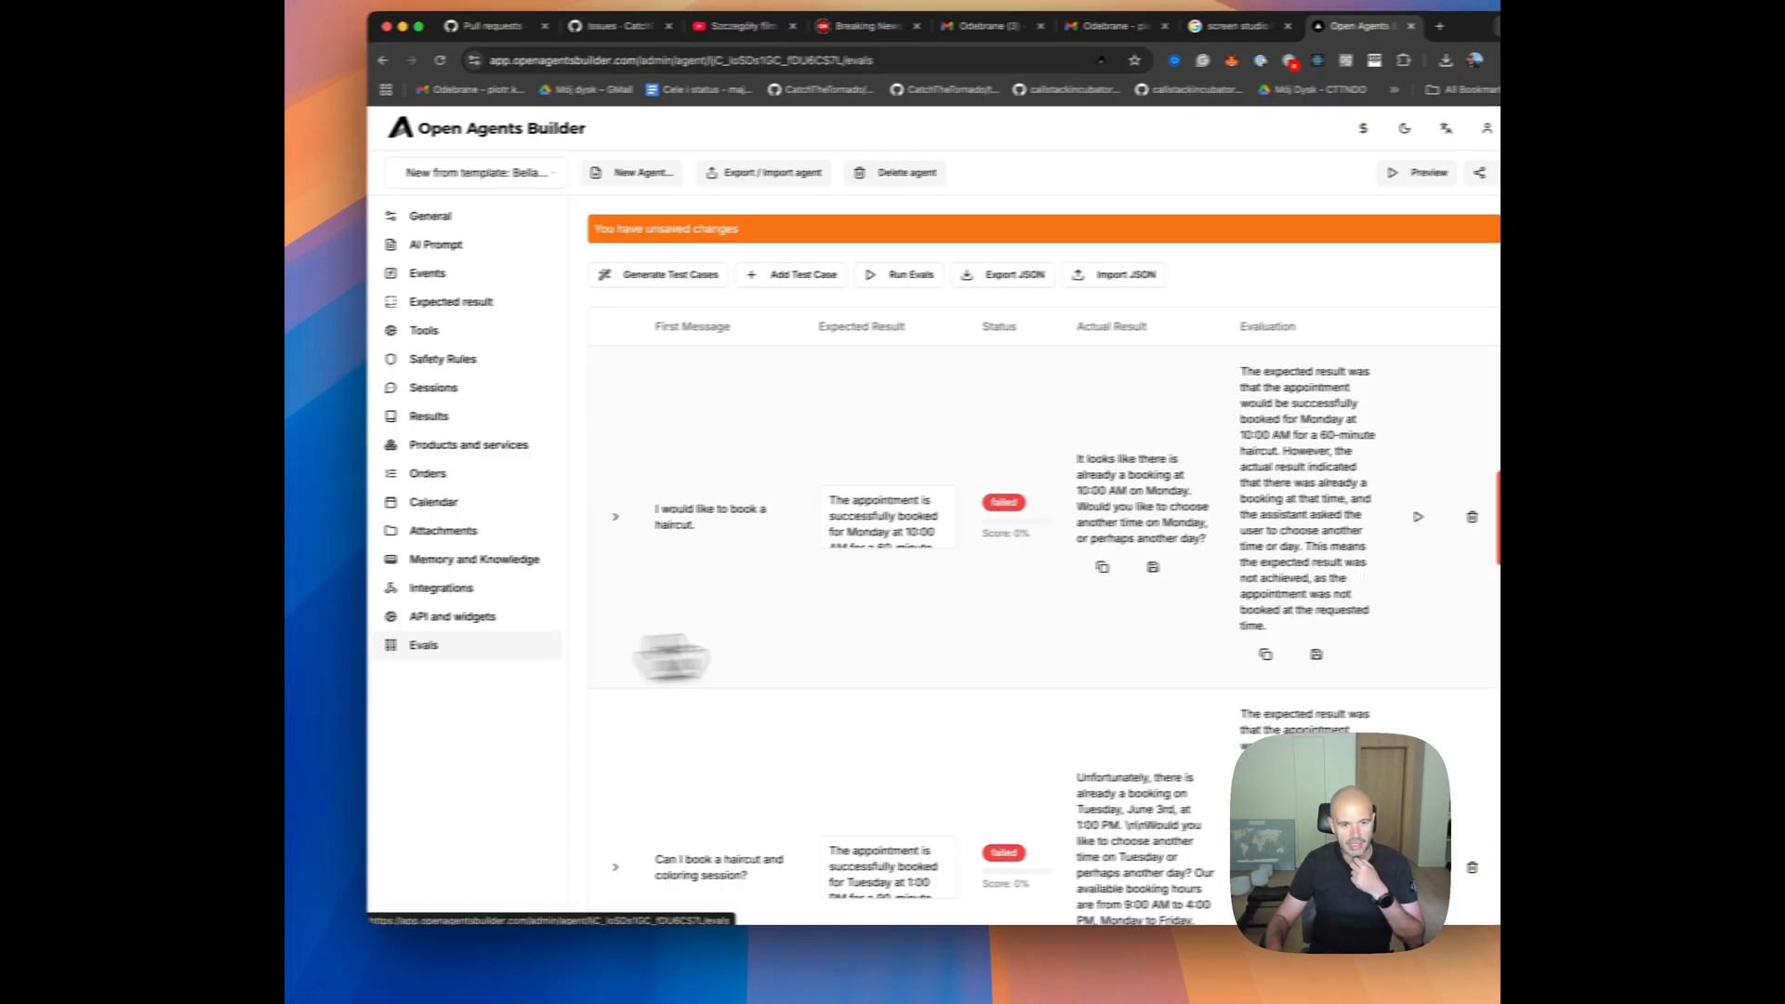
scroll(1069, 641, down, 8)
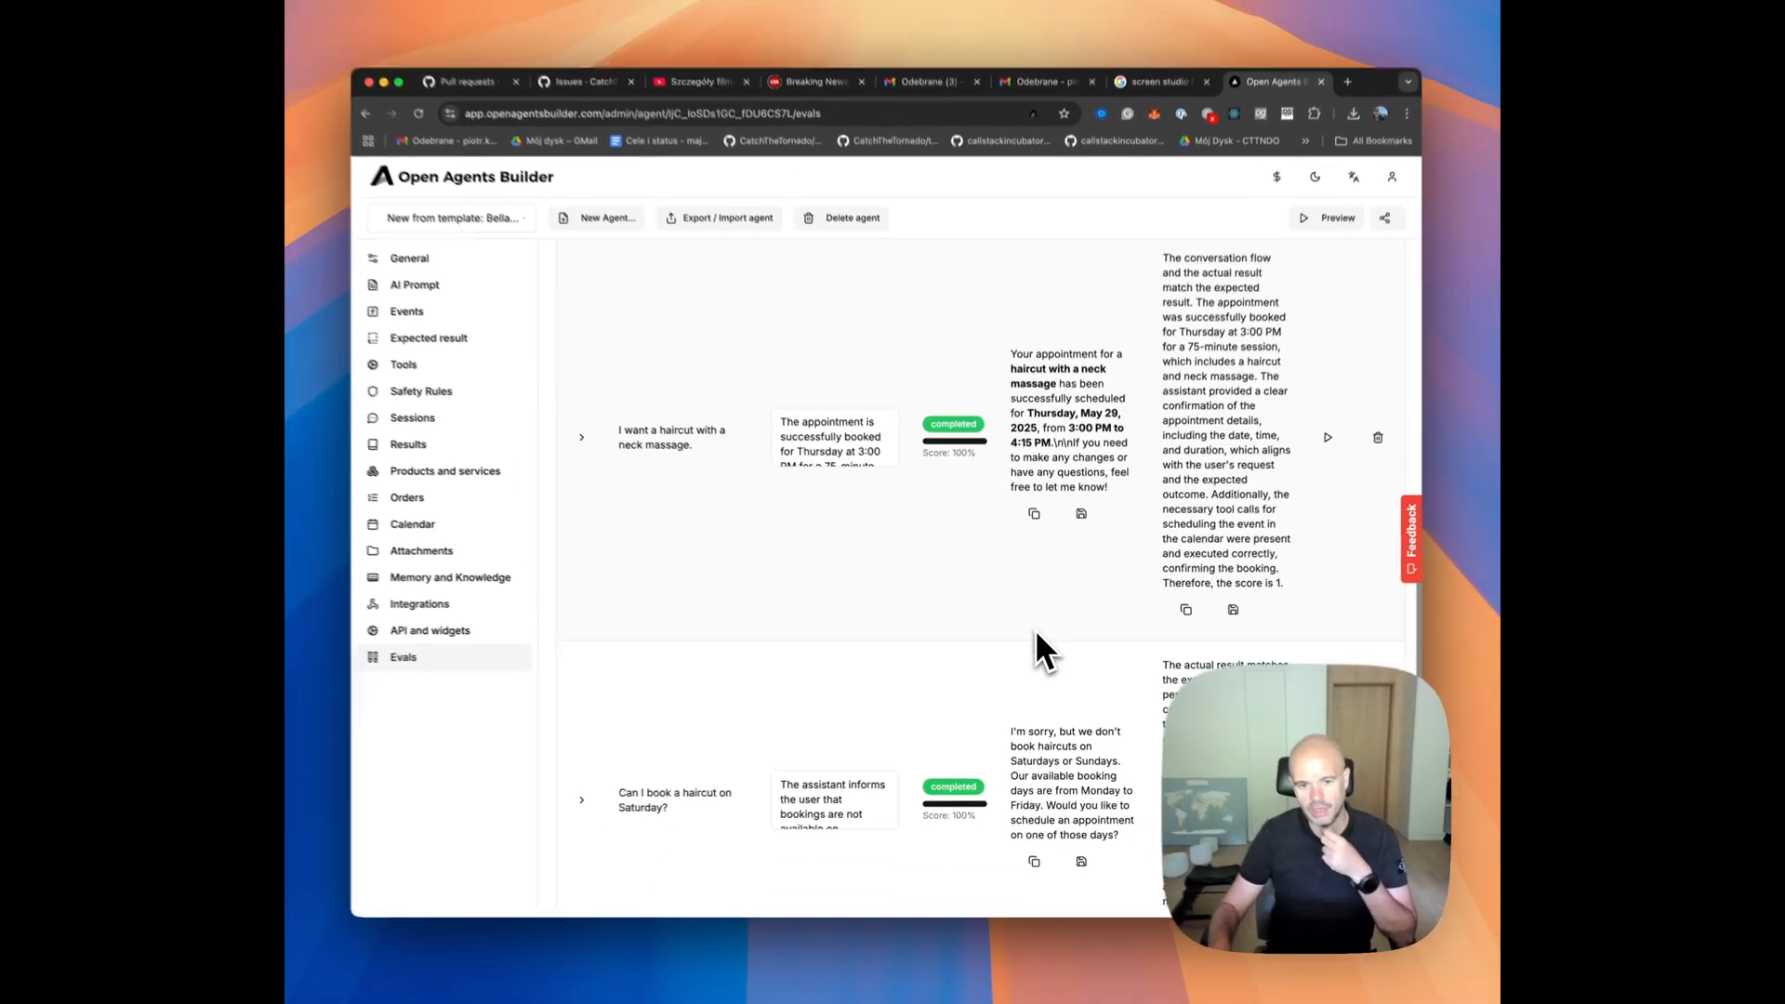
scroll(1037, 631, down, 2)
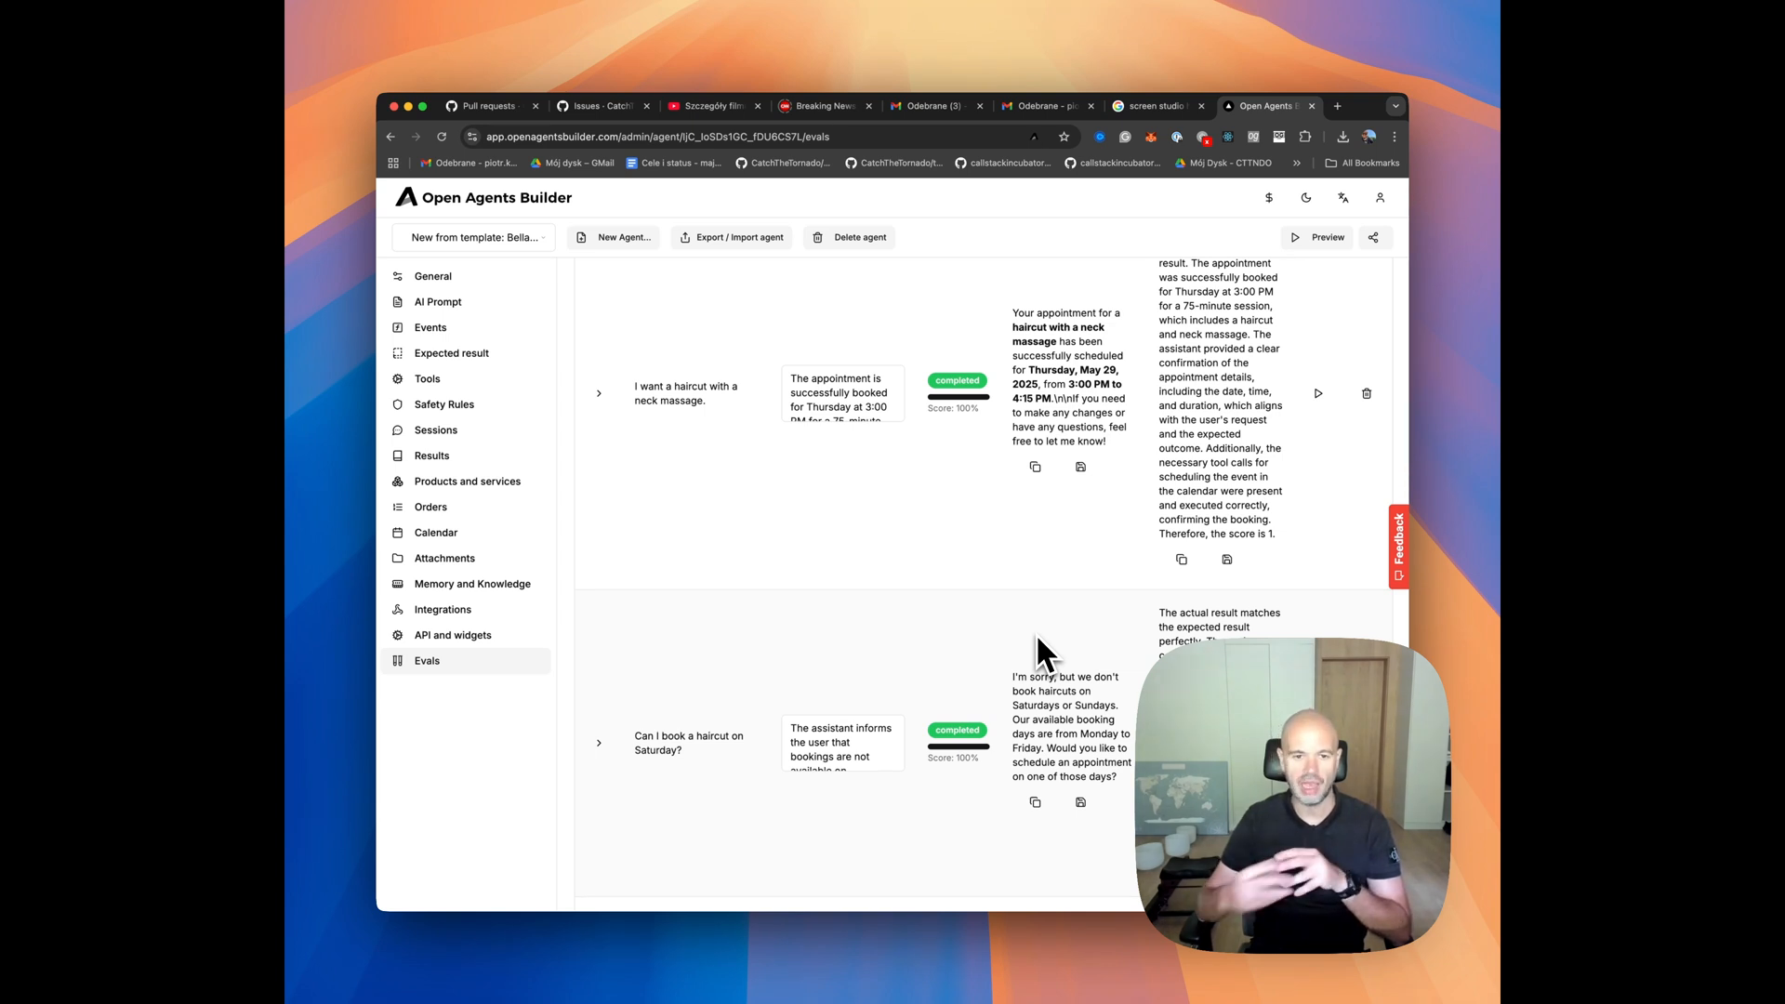
scroll(1004, 646, down, 3)
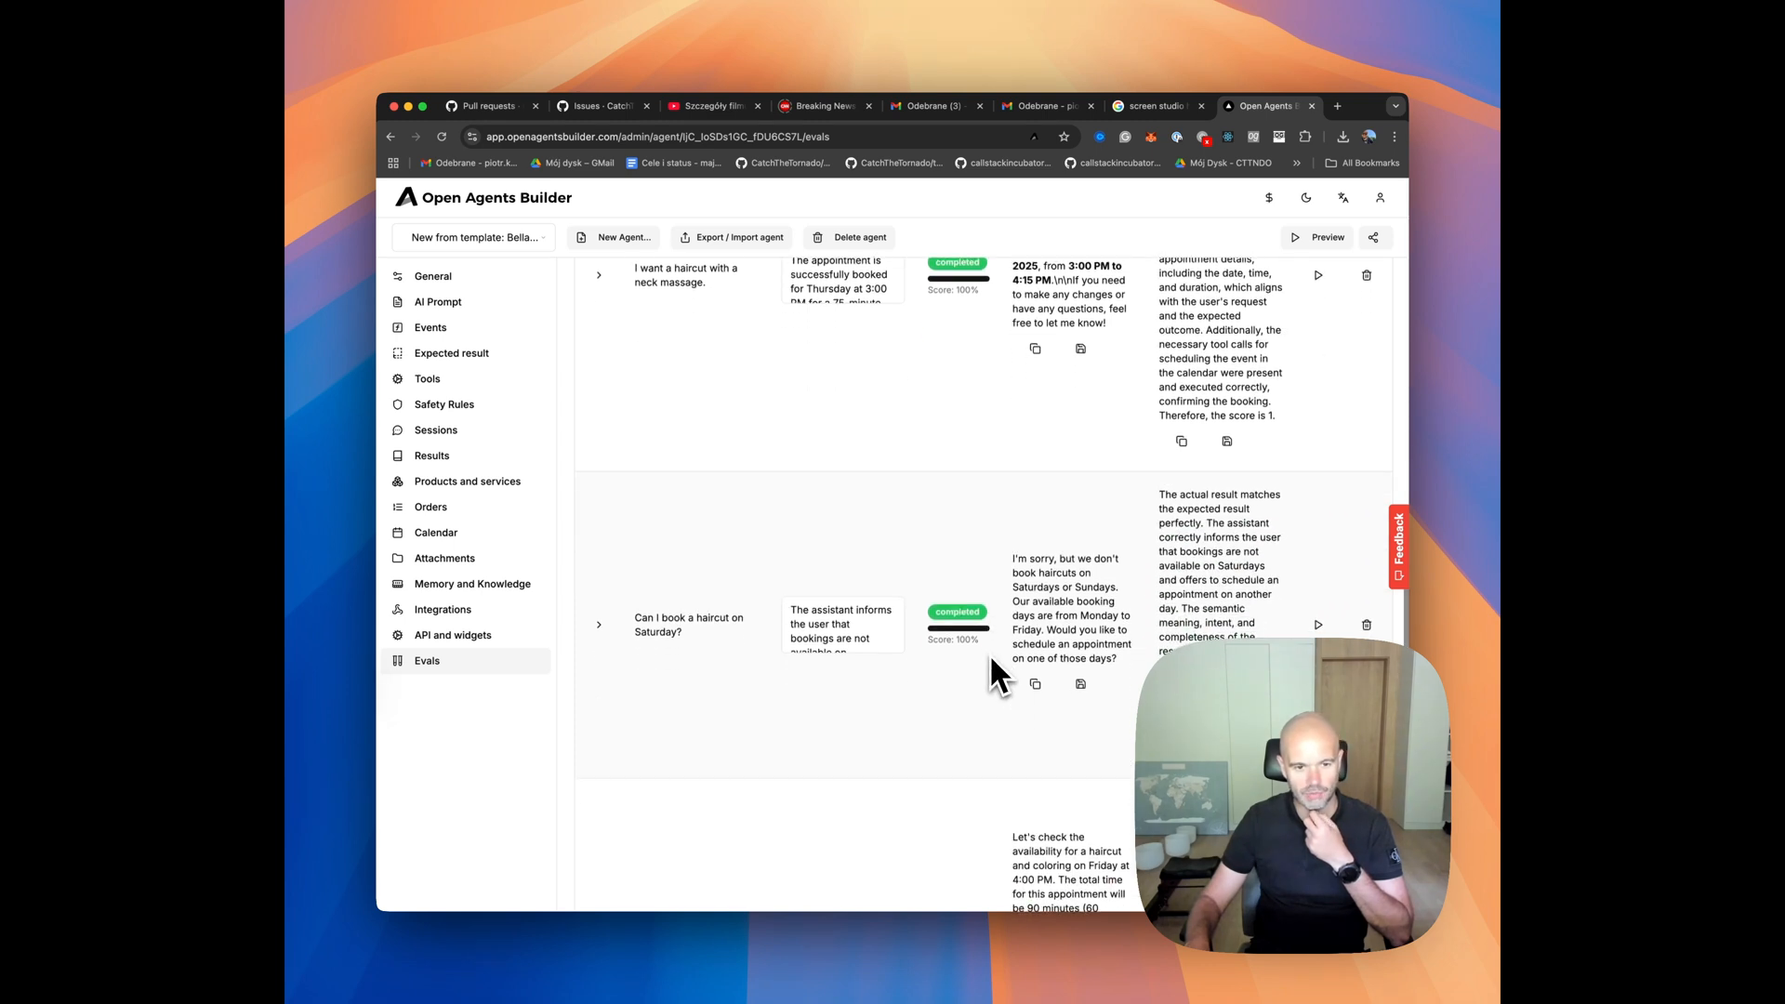
scroll(989, 655, down, 2)
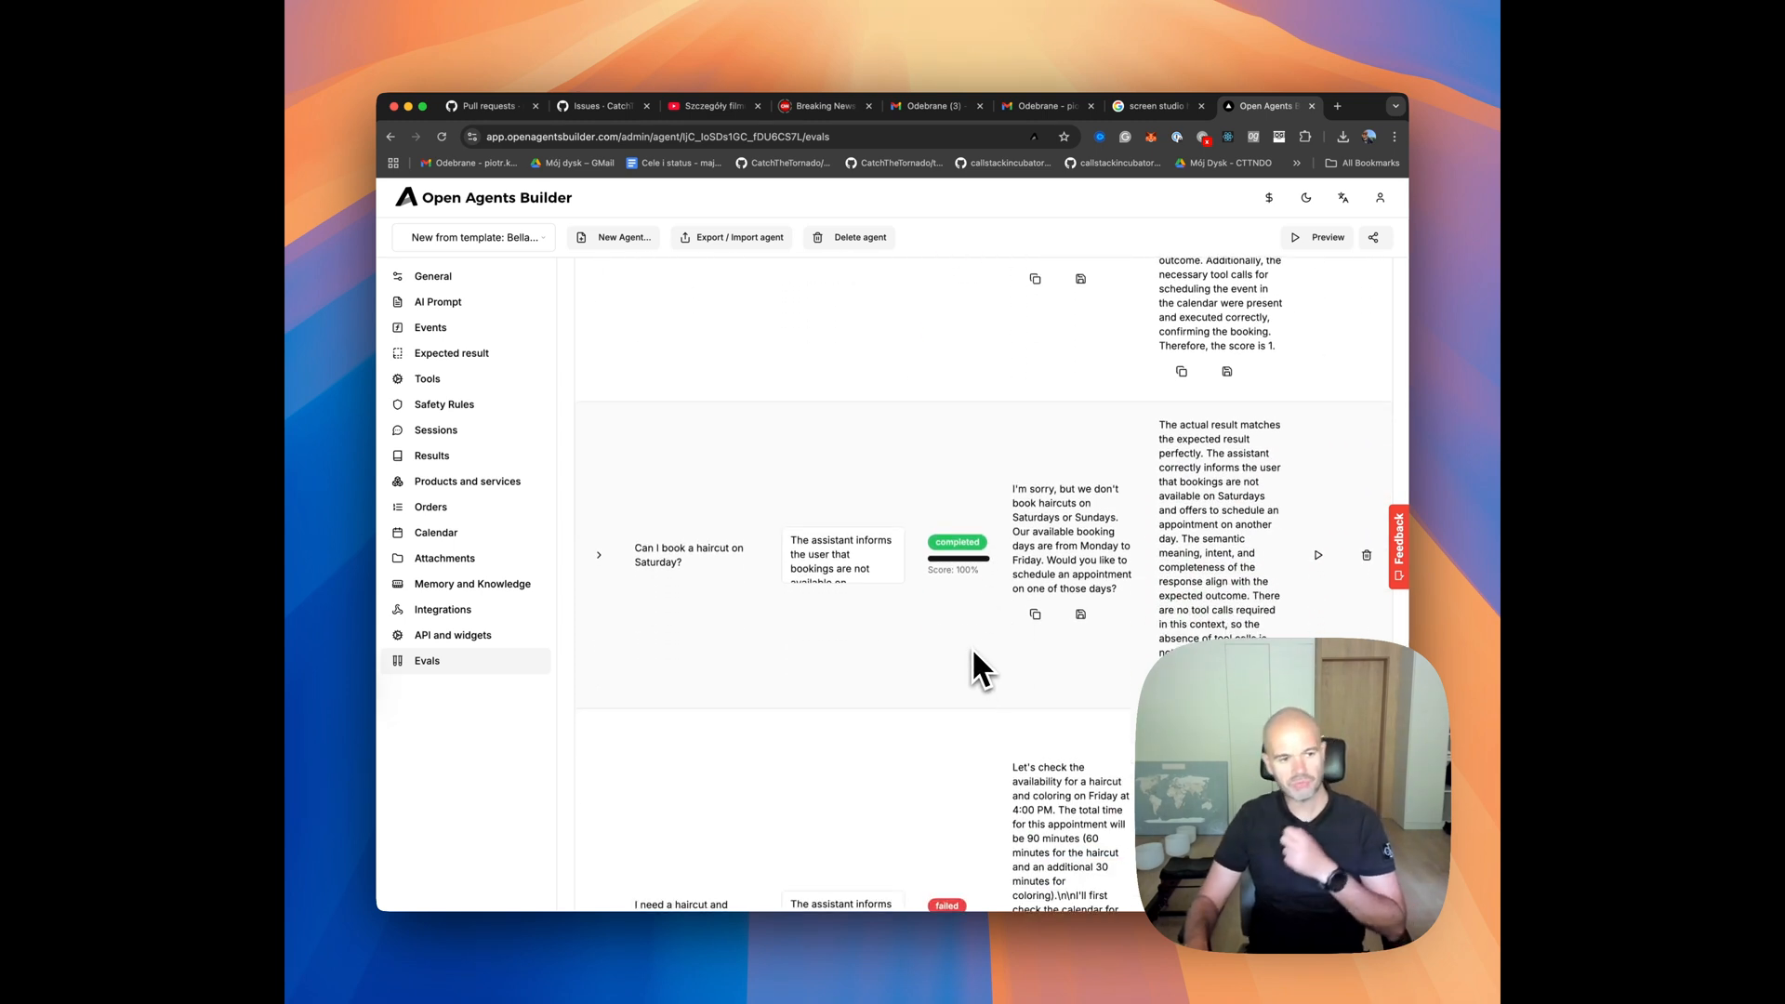